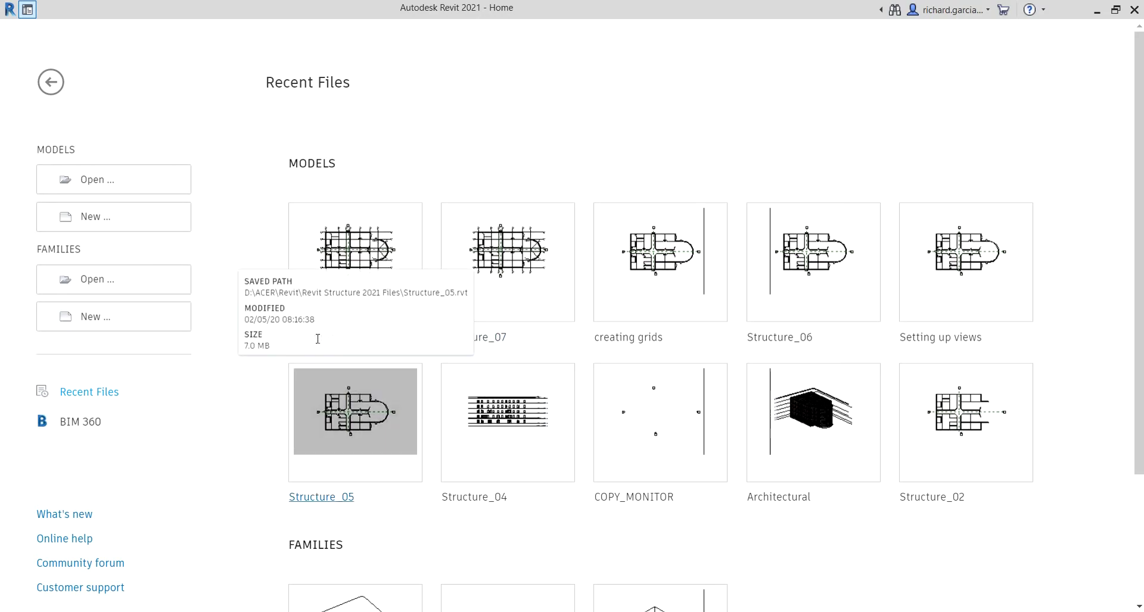
Open the recent "adding steel column" model and show the part of the Level 1 plan around grids A to D.
click(313, 337)
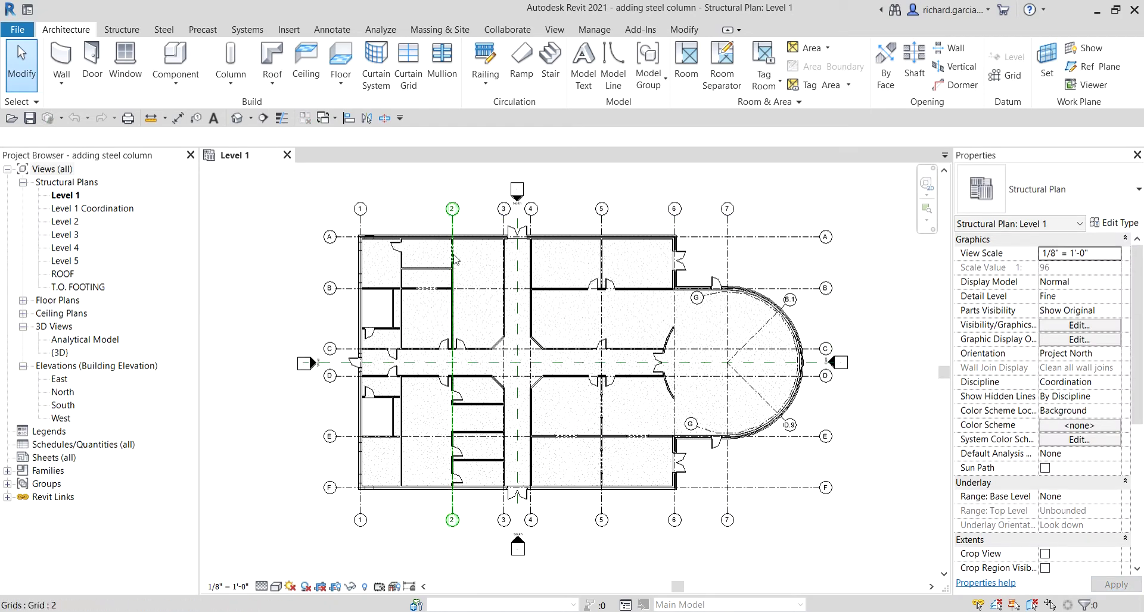
scroll(431, 245, up, 1)
scroll(381, 238, up, 4)
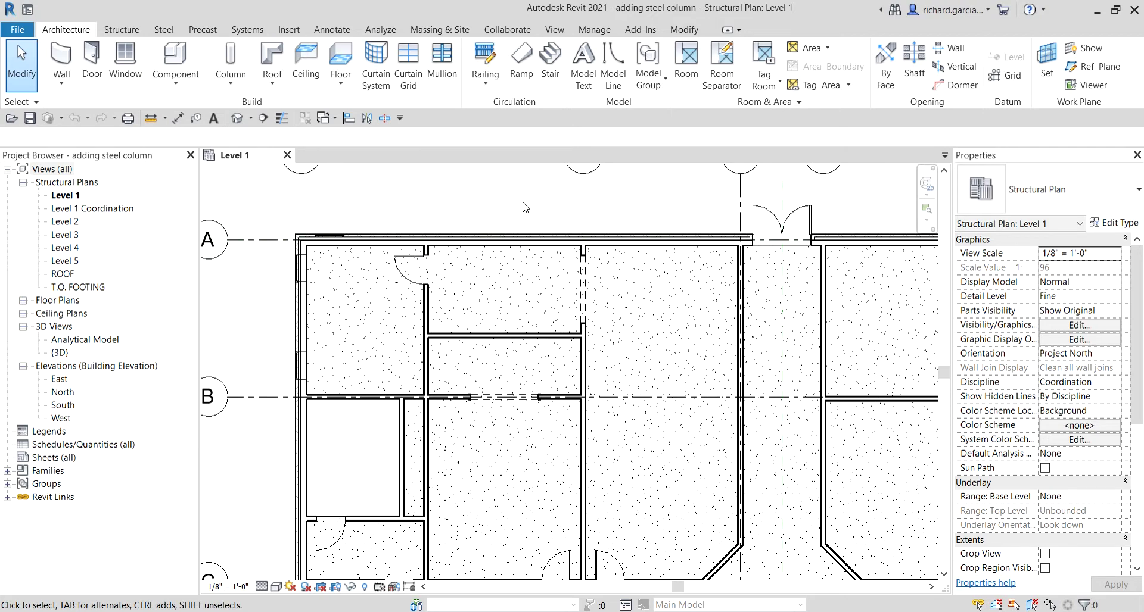
scroll(523, 207, down, 2)
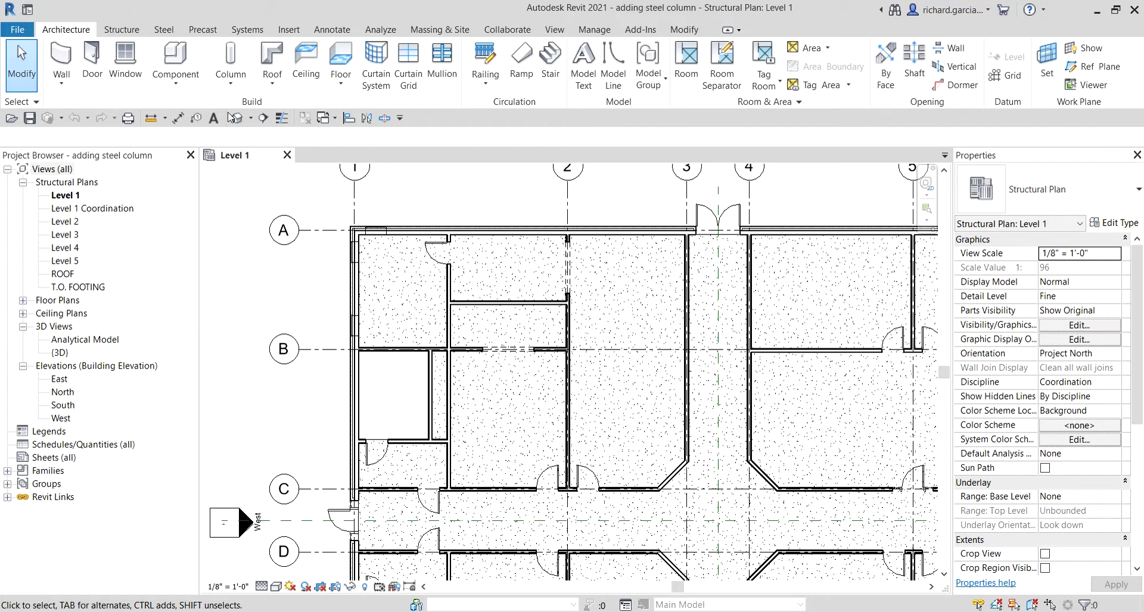
Examine the Structural Column and architectural column commands offered for architecture and structure work.
click(231, 88)
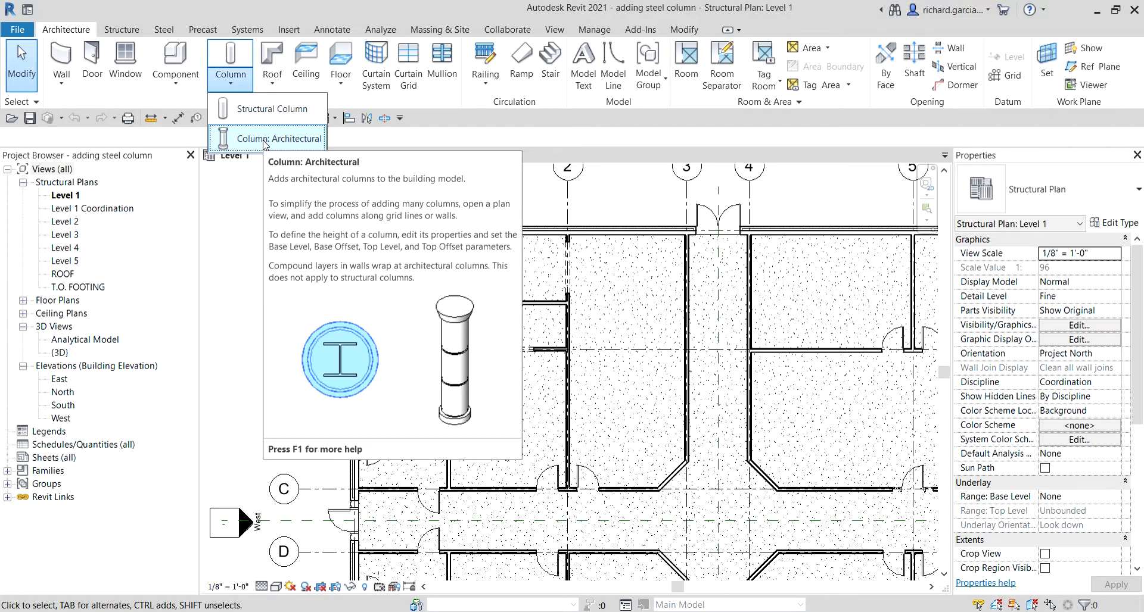
click(123, 31)
click(122, 31)
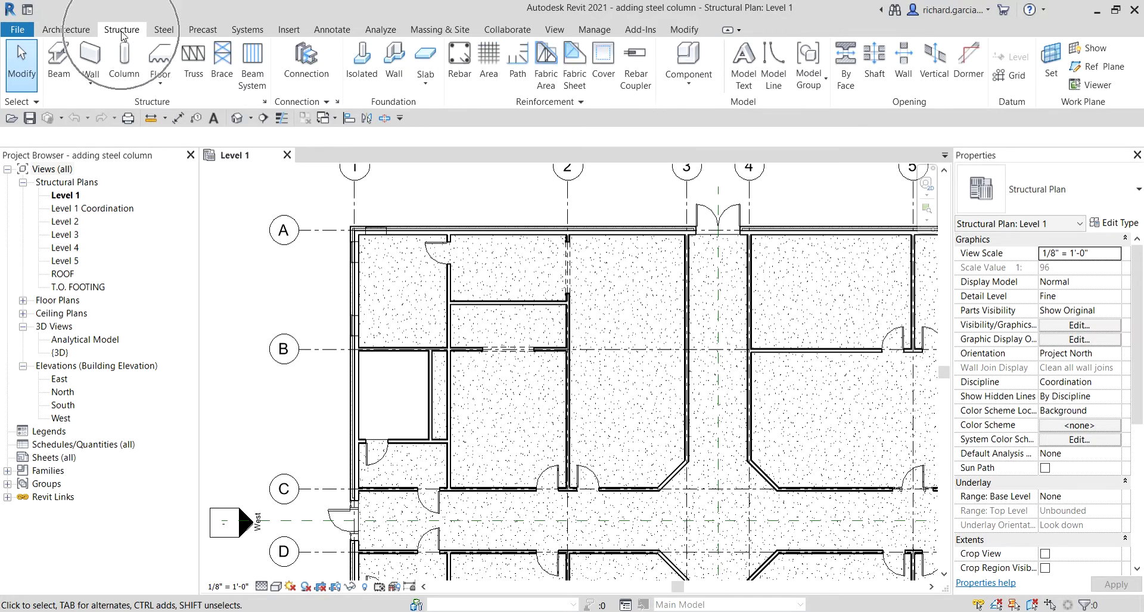
click(134, 63)
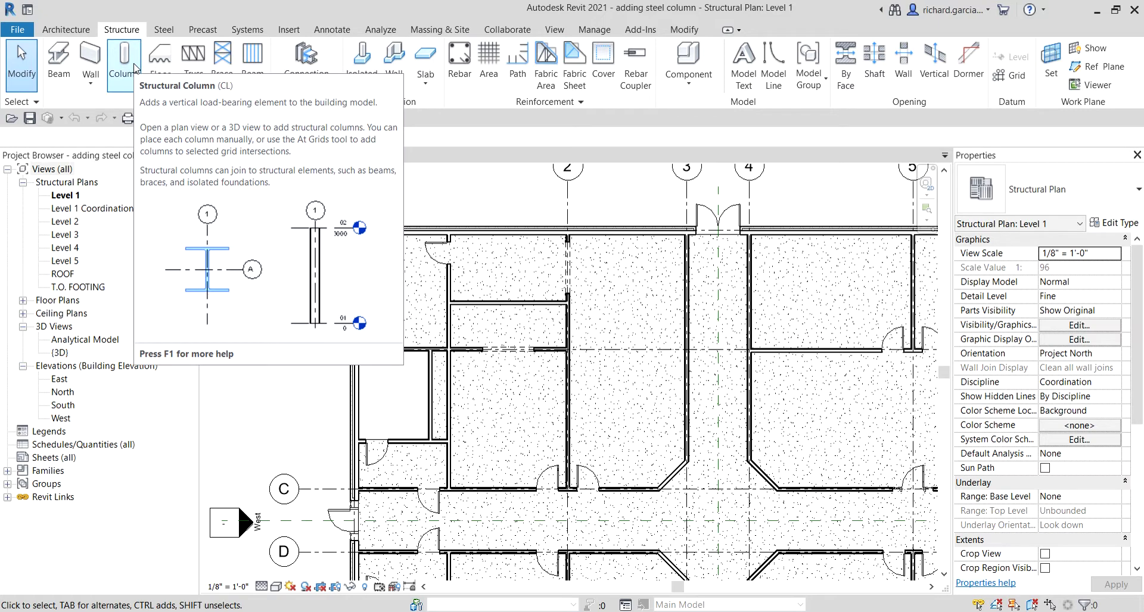
click(65, 29)
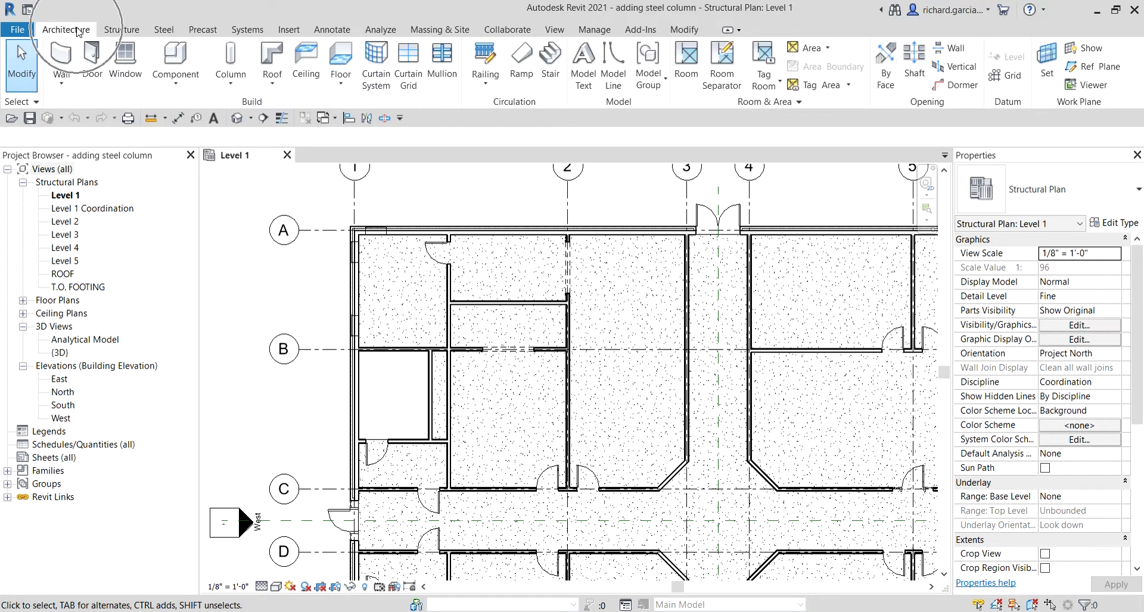
click(231, 82)
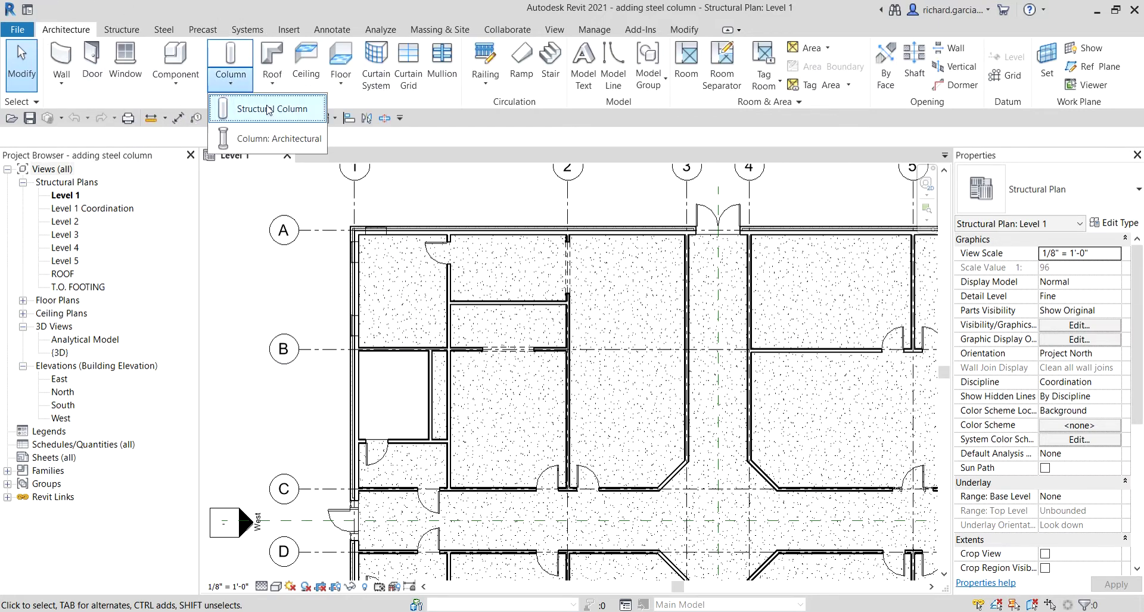
click(277, 144)
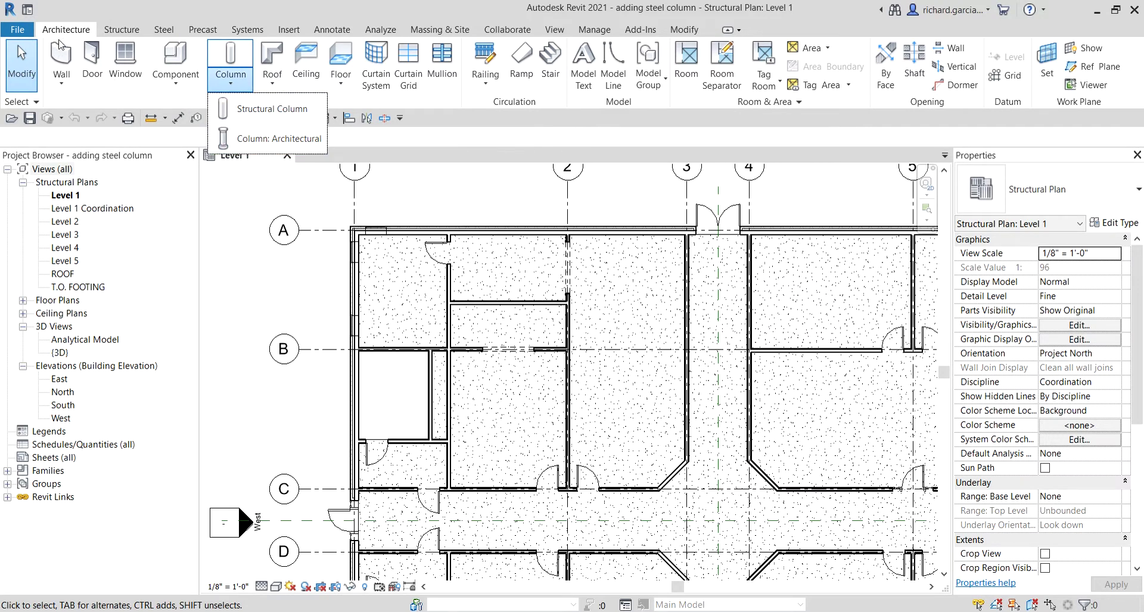
Start placing a vertical structural column and review the column types already loaded in the project.
click(122, 30)
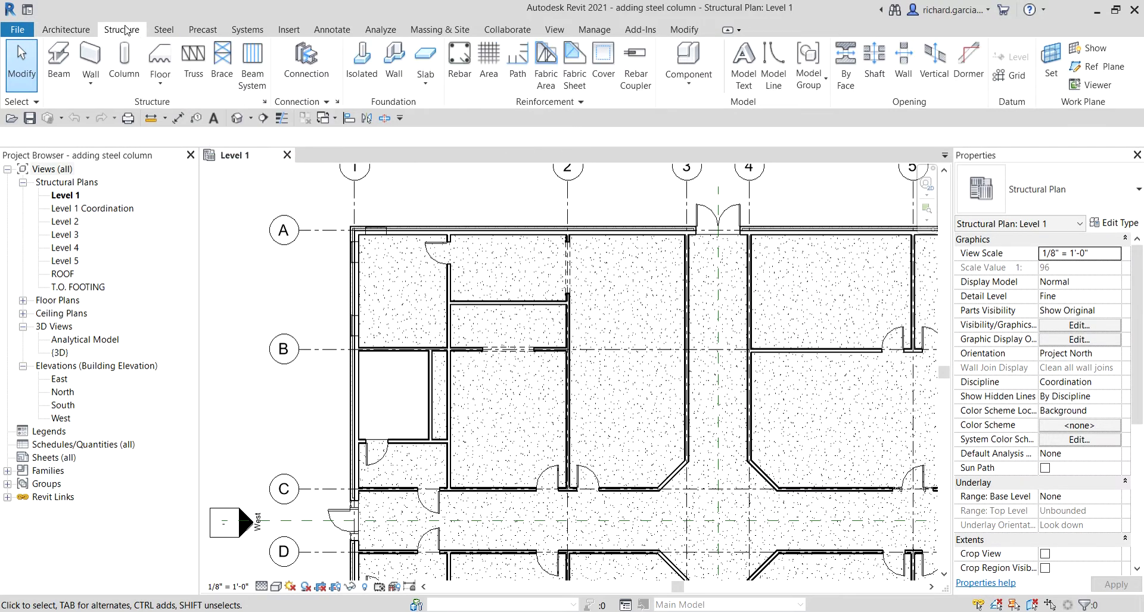
click(126, 63)
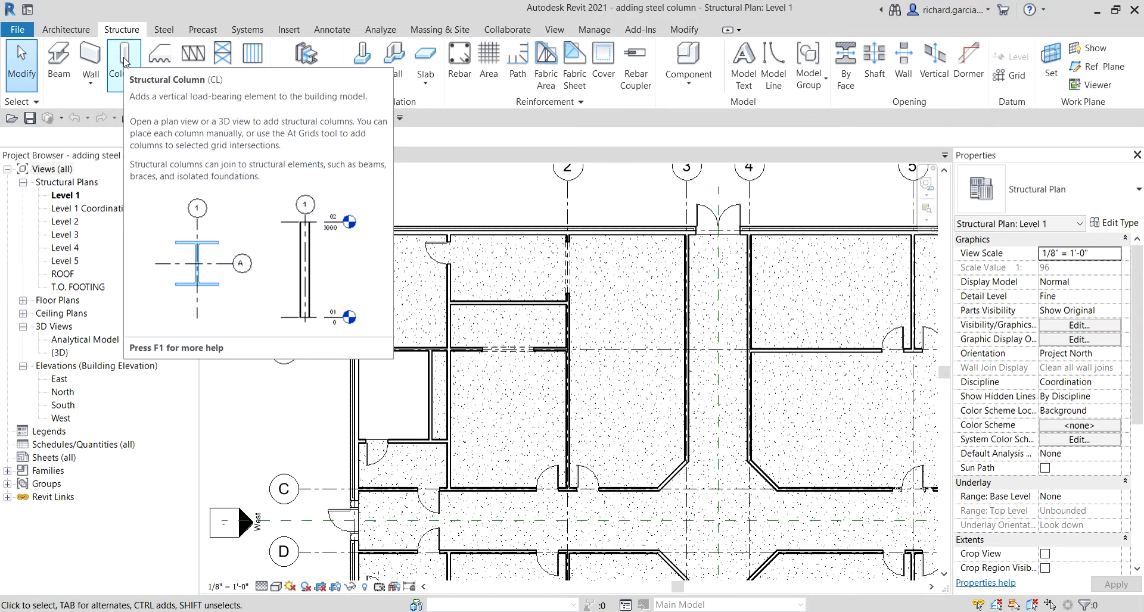
click(125, 62)
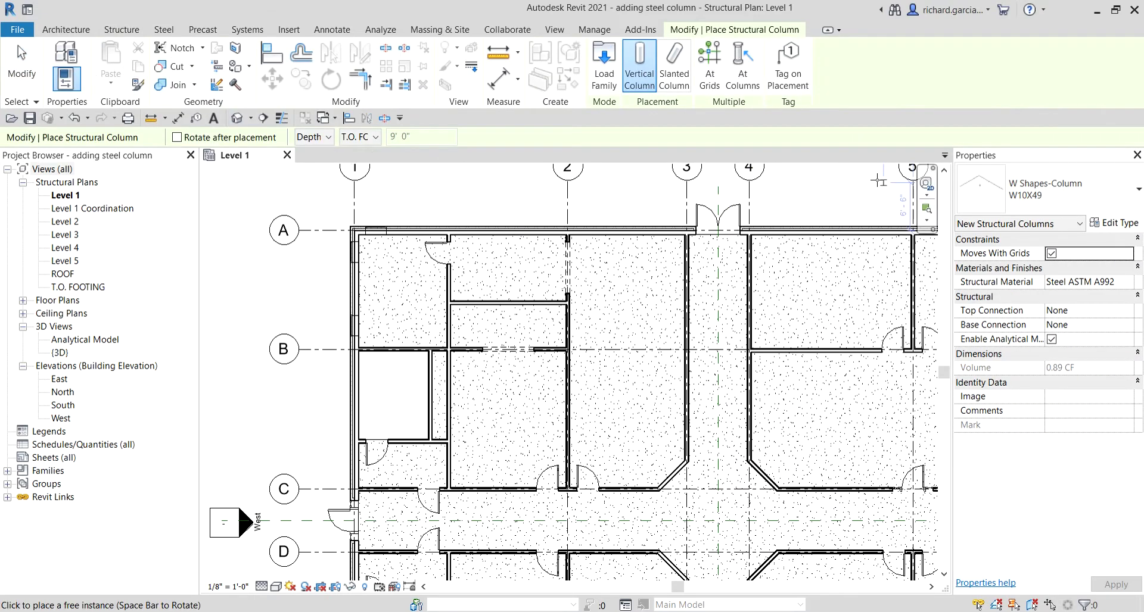
click(1092, 189)
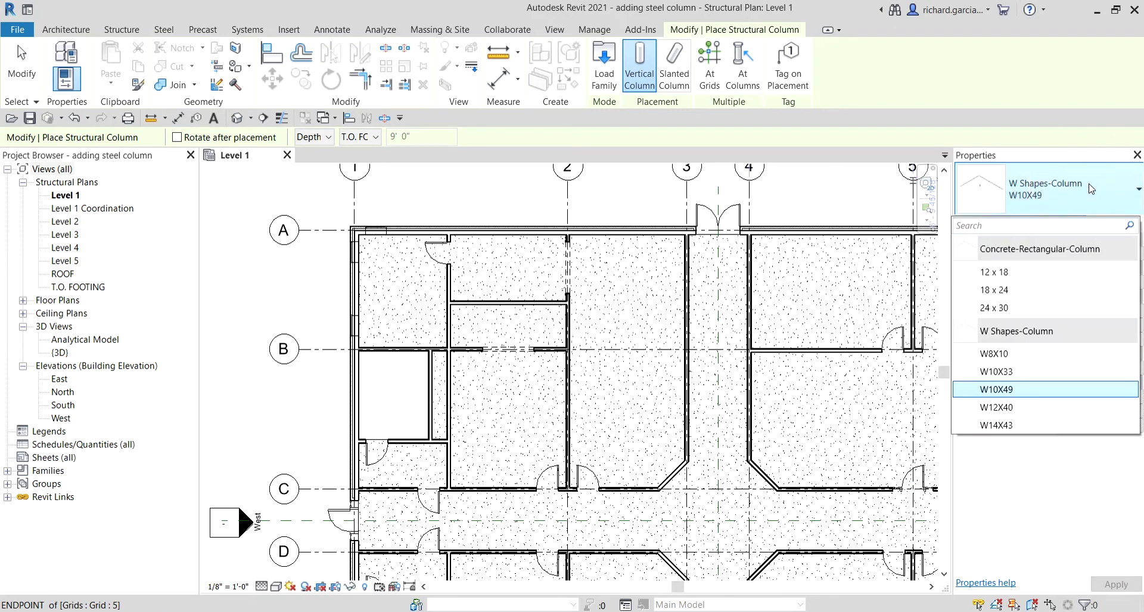
Start loading a column family and browse the metric library to the Steel folder within Structural Columns.
click(610, 75)
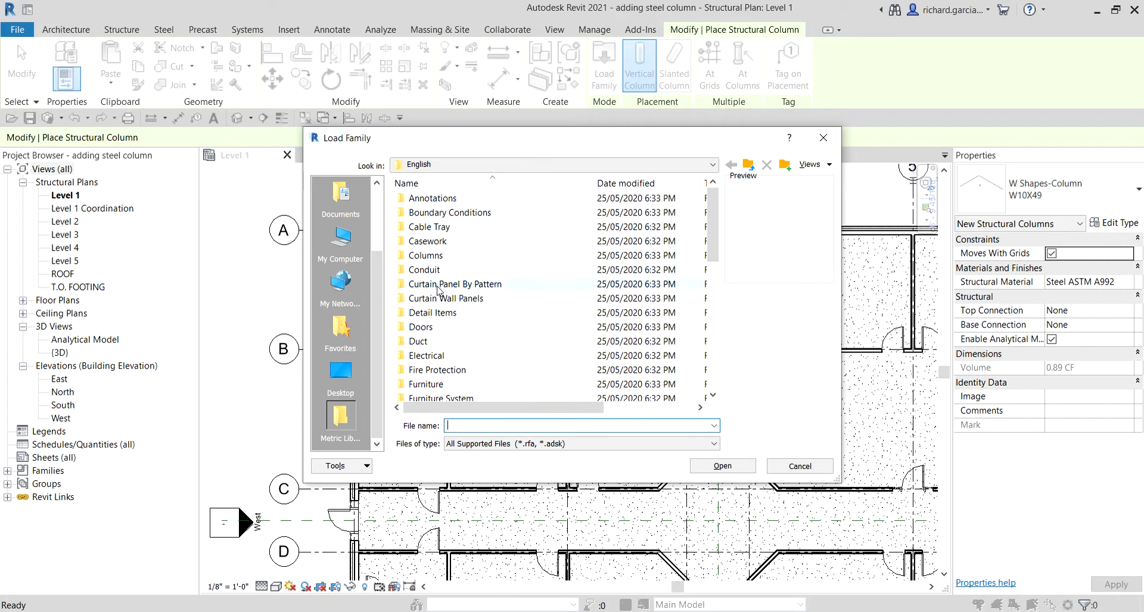
click(435, 259)
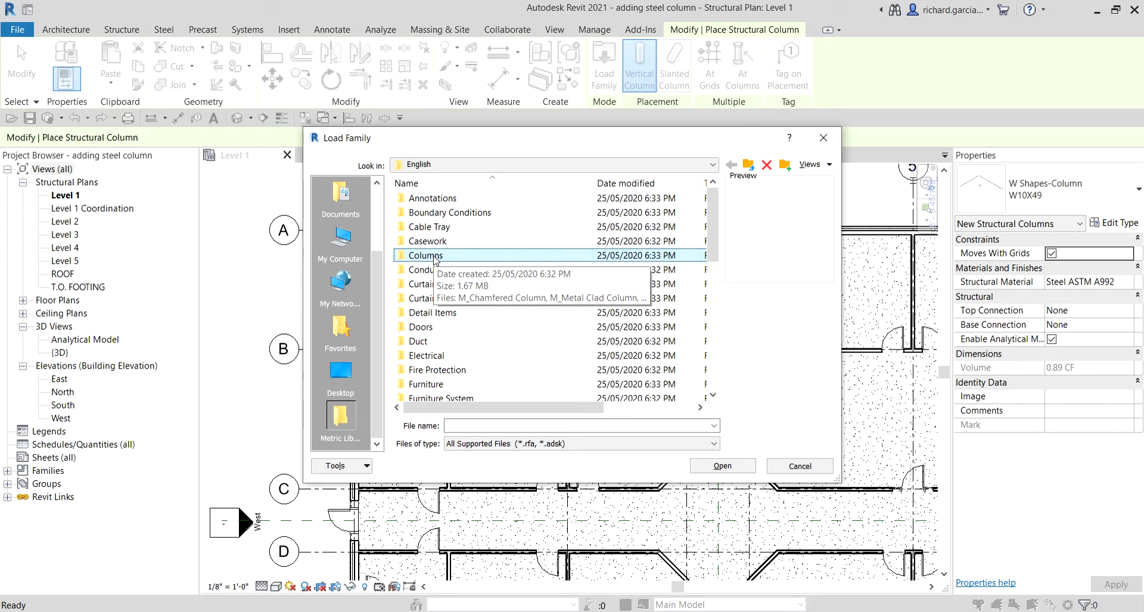
click(714, 218)
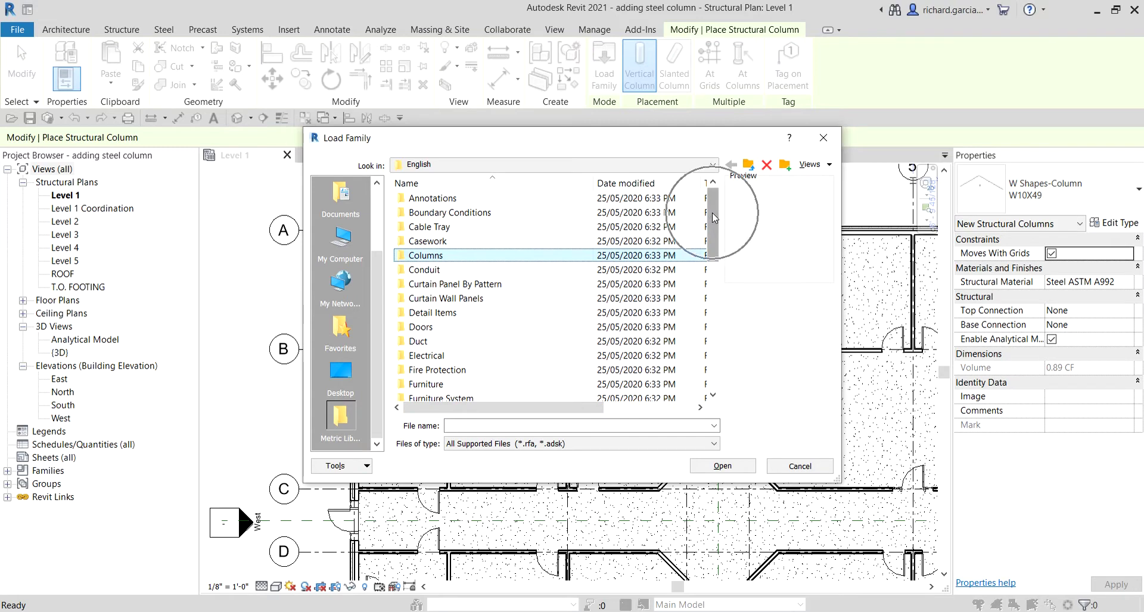
drag(714, 218, 715, 344)
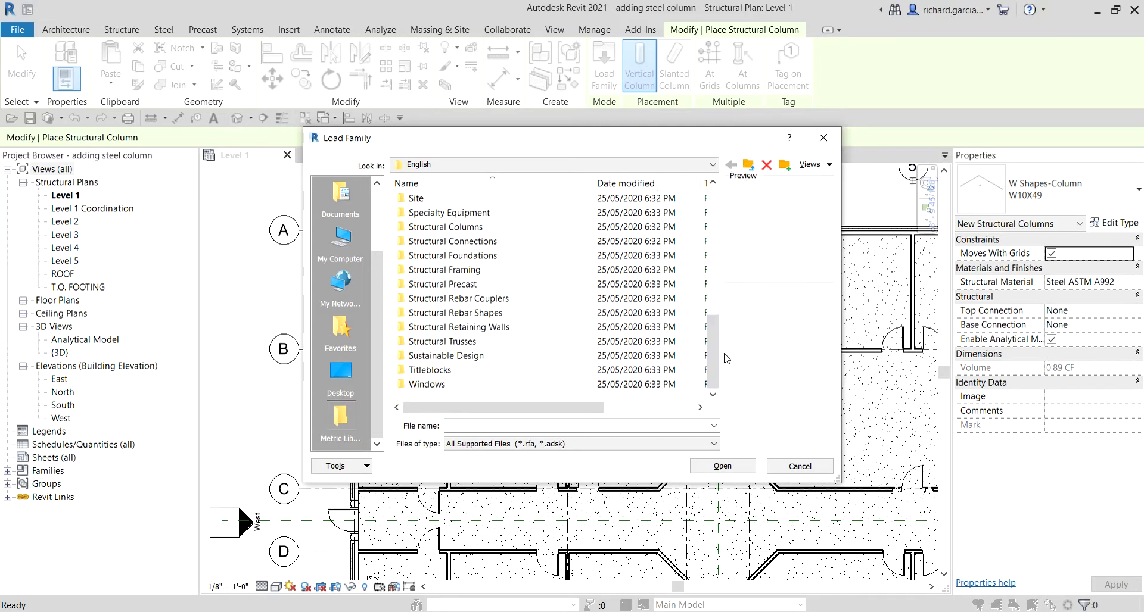
click(426, 232)
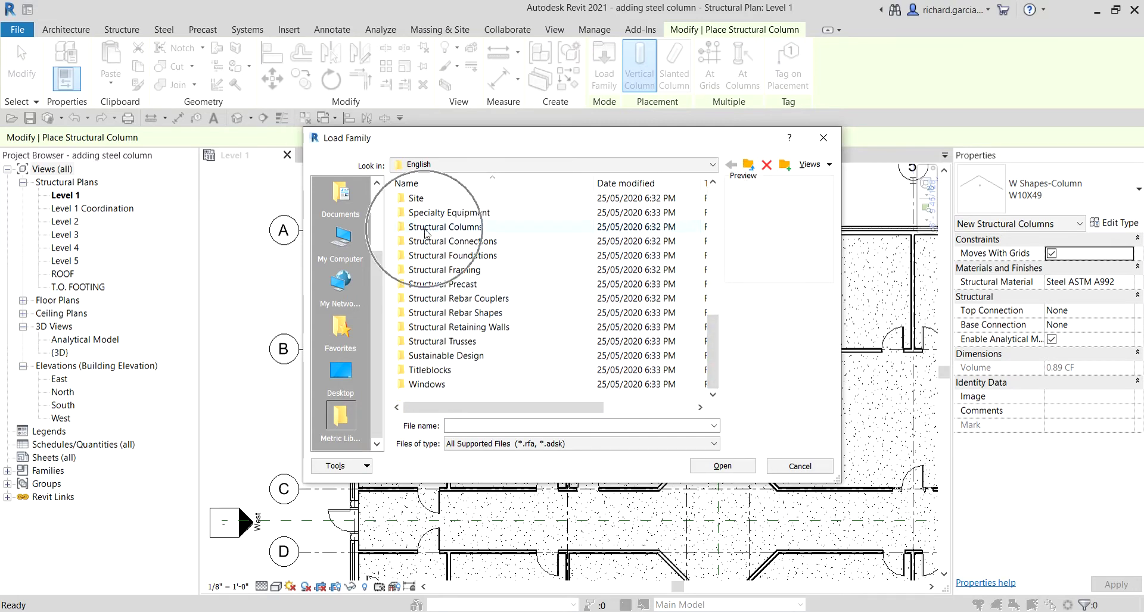
double_click(426, 227)
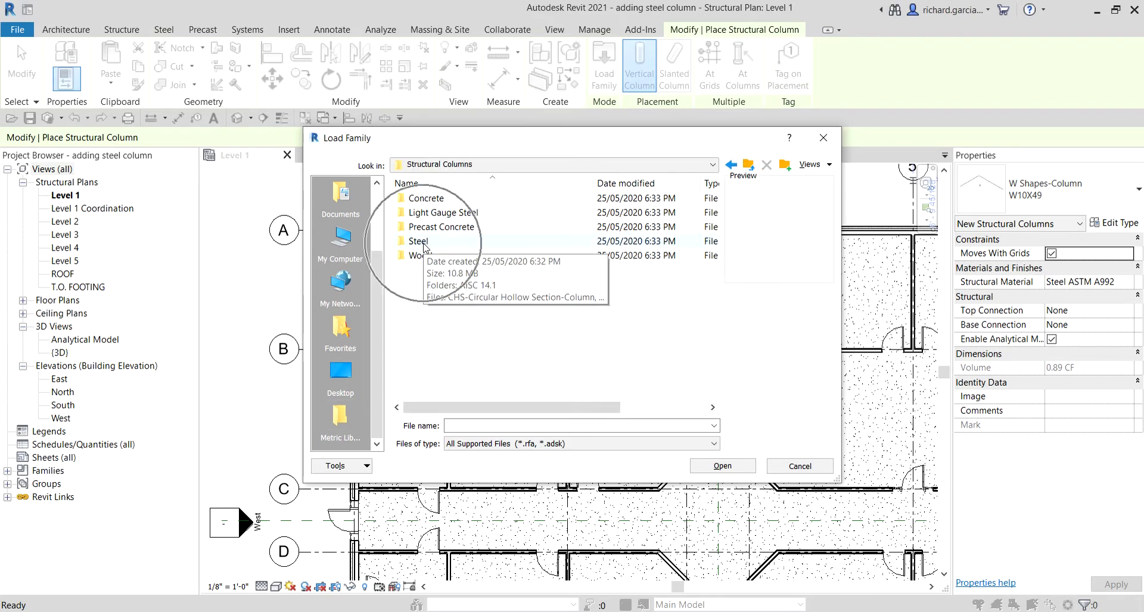
click(424, 243)
double_click(423, 243)
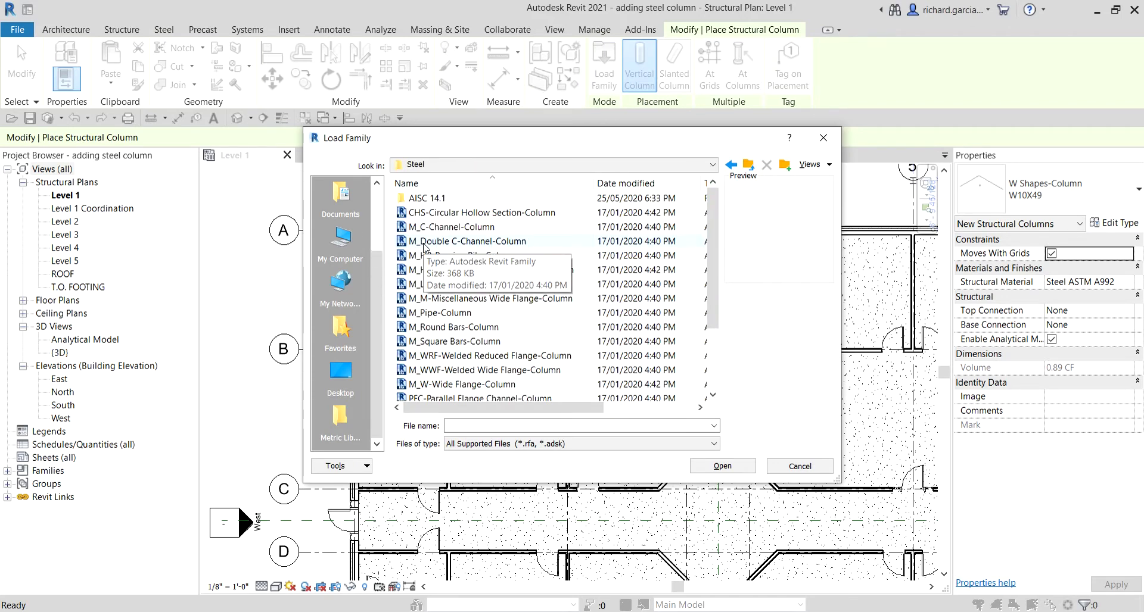
Review the steel column families and open M_HSS-Hollow Structural Section-Column for loading.
click(460, 327)
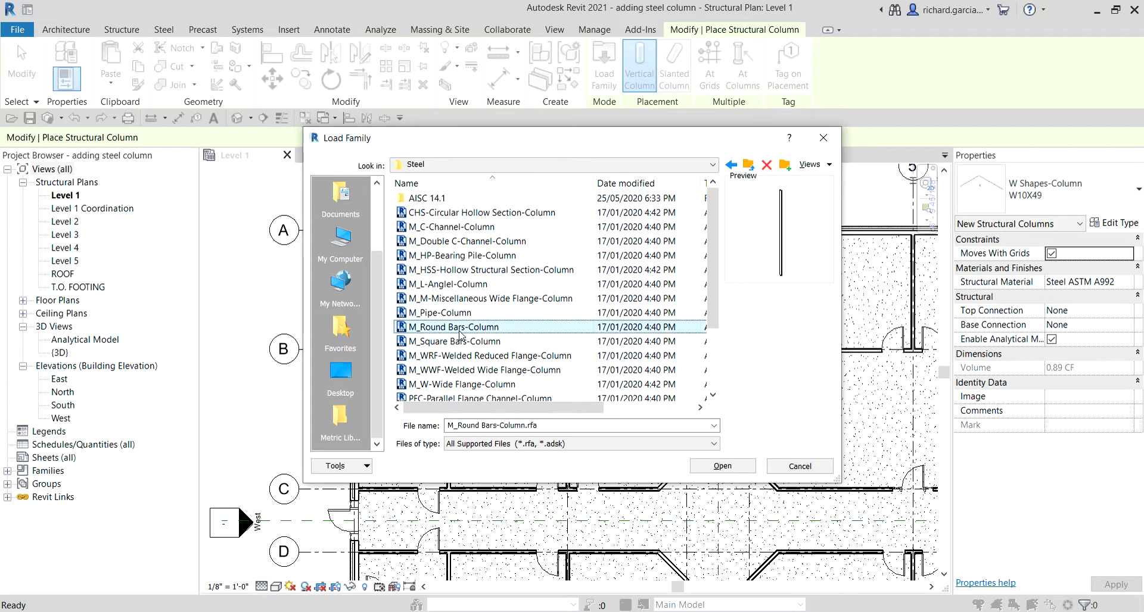
scroll(460, 335, down, 2)
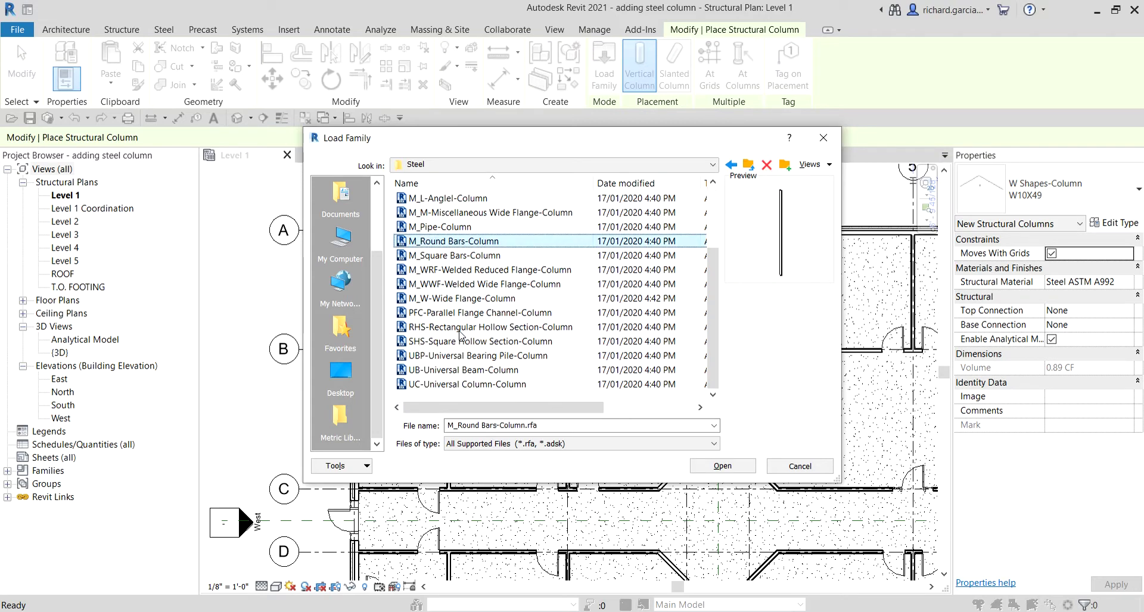
scroll(460, 335, up, 2)
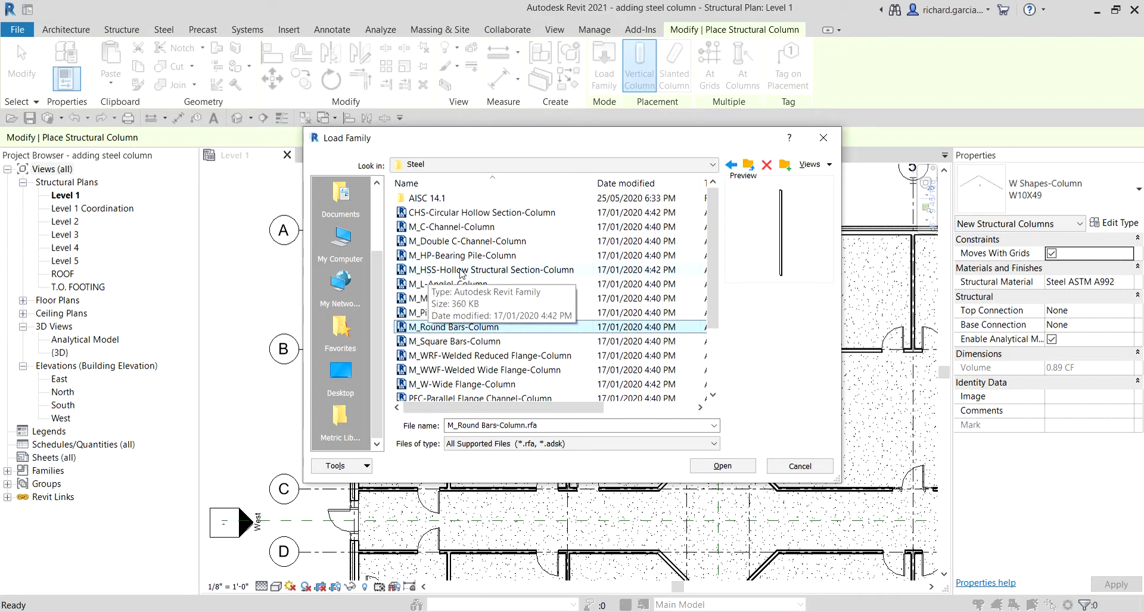
click(560, 271)
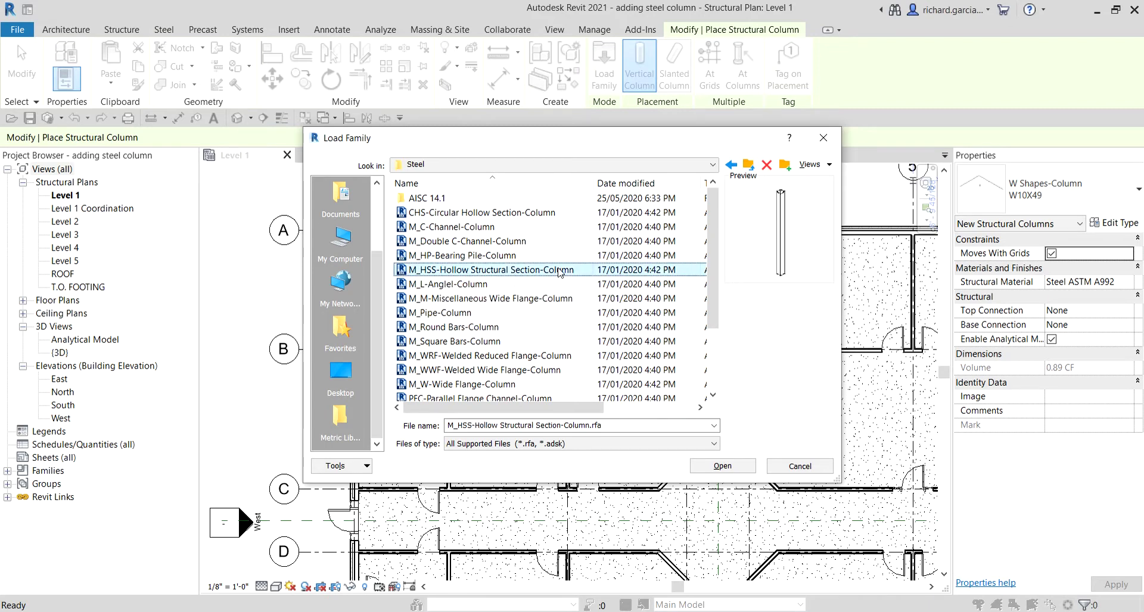
click(716, 467)
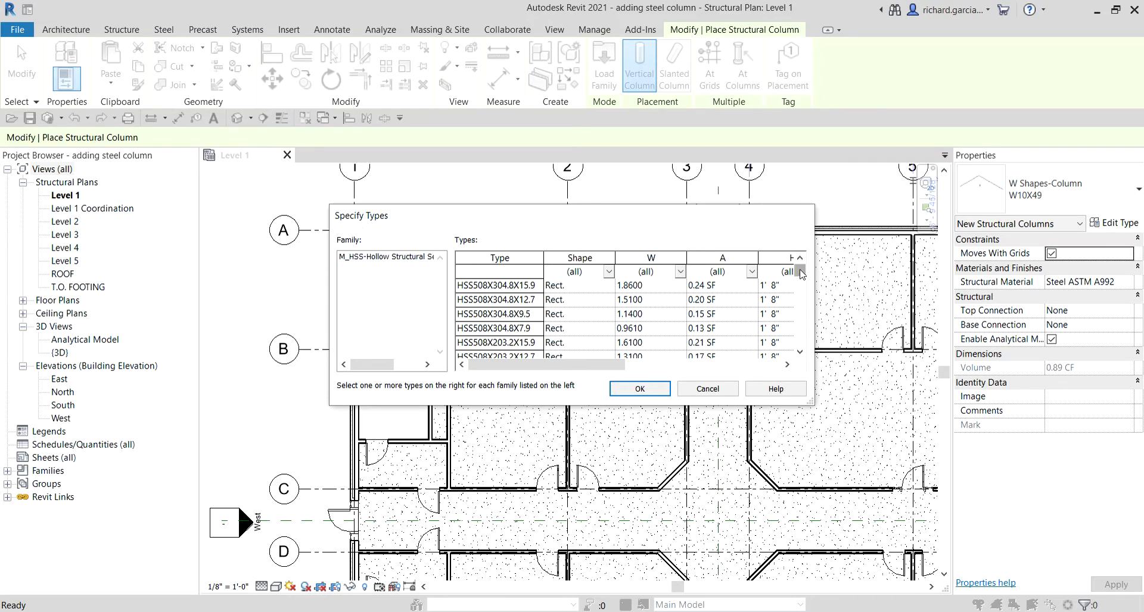
Enlarge the type list and load the square hollow section type HSS57.2X57.2X3.2.
scroll(802, 275, down, 5)
drag(801, 275, 799, 328)
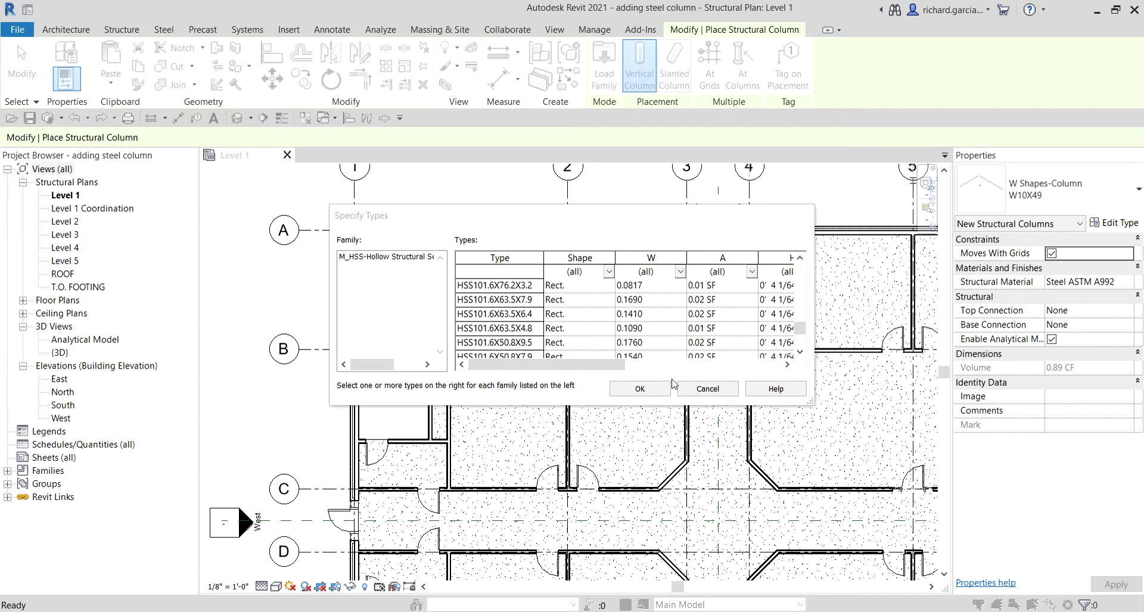
drag(810, 401, 921, 611)
scroll(656, 495, down, 12)
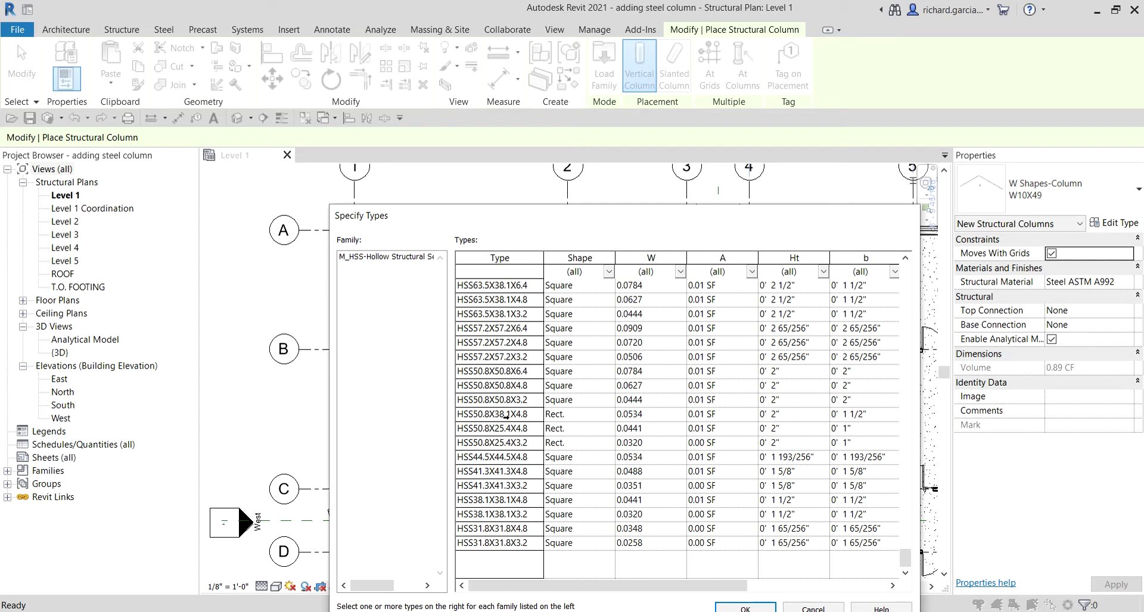
click(490, 417)
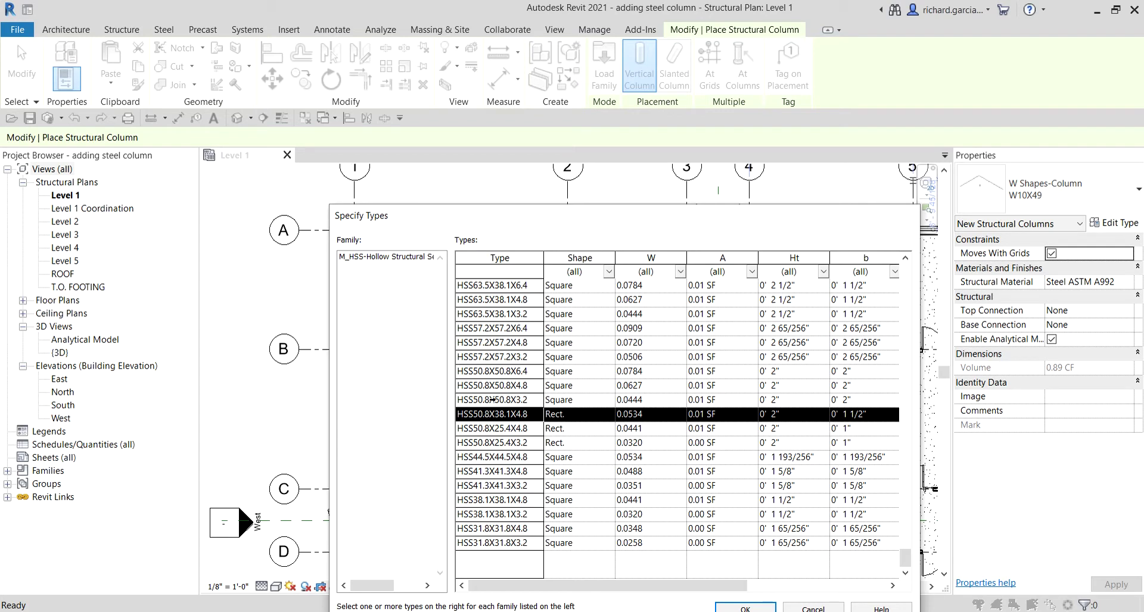
click(489, 357)
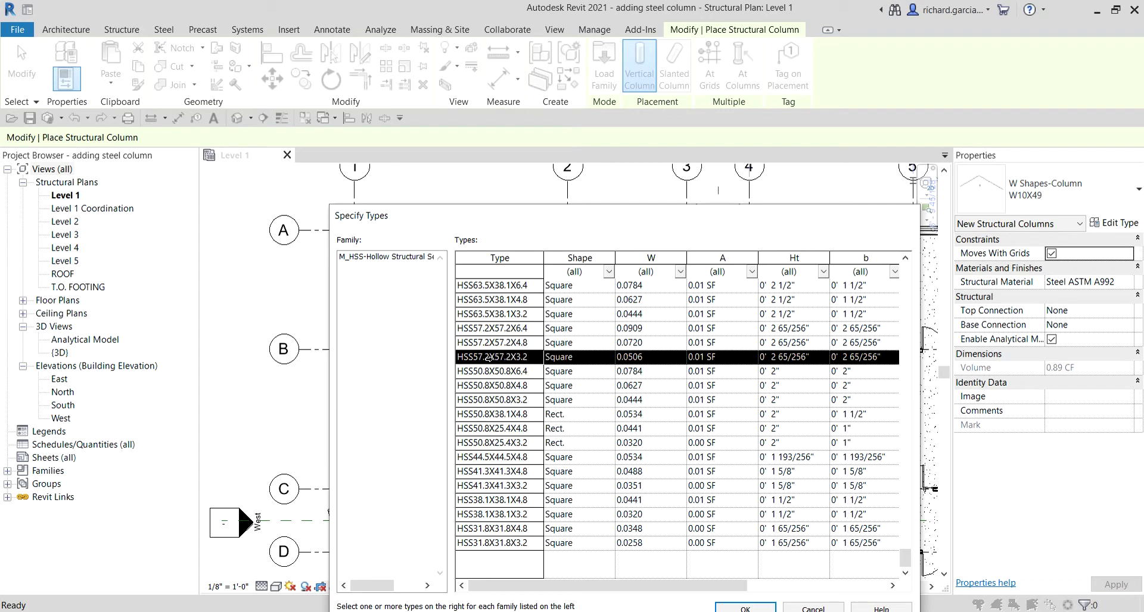
click(483, 360)
click(520, 359)
click(746, 606)
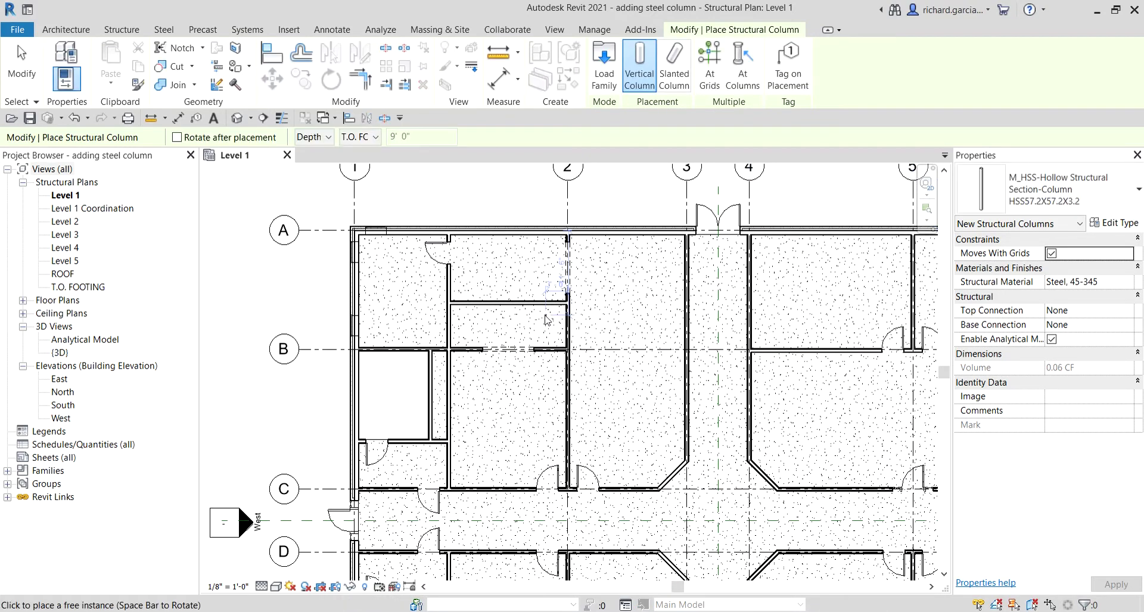
Set the new column to be placed by Height with ROOF as its top level.
scroll(302, 236, up, 5)
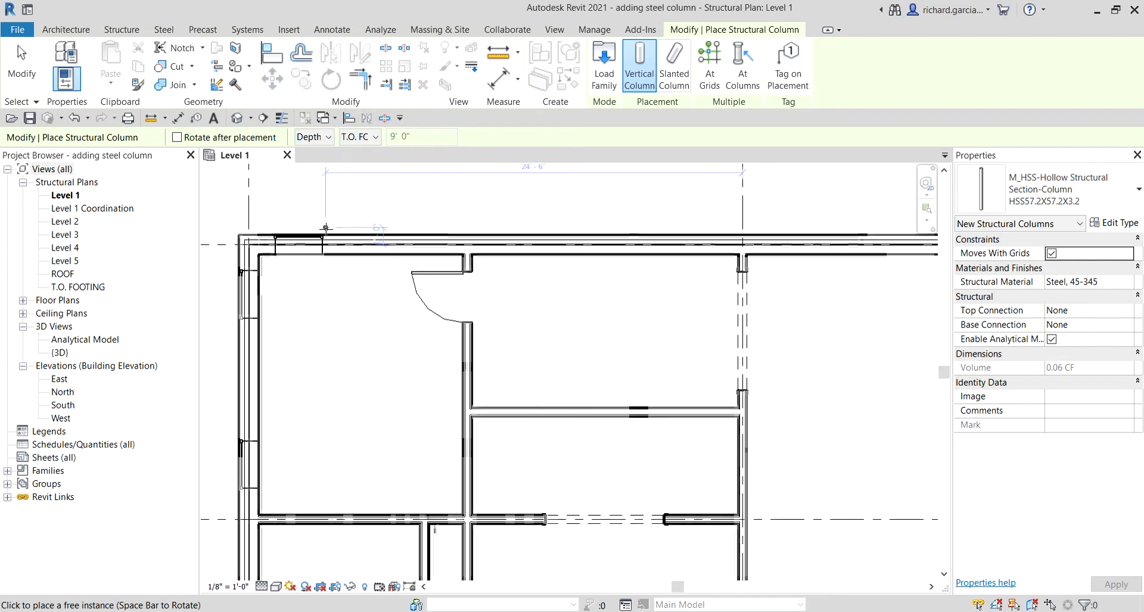
scroll(512, 204, up, 4)
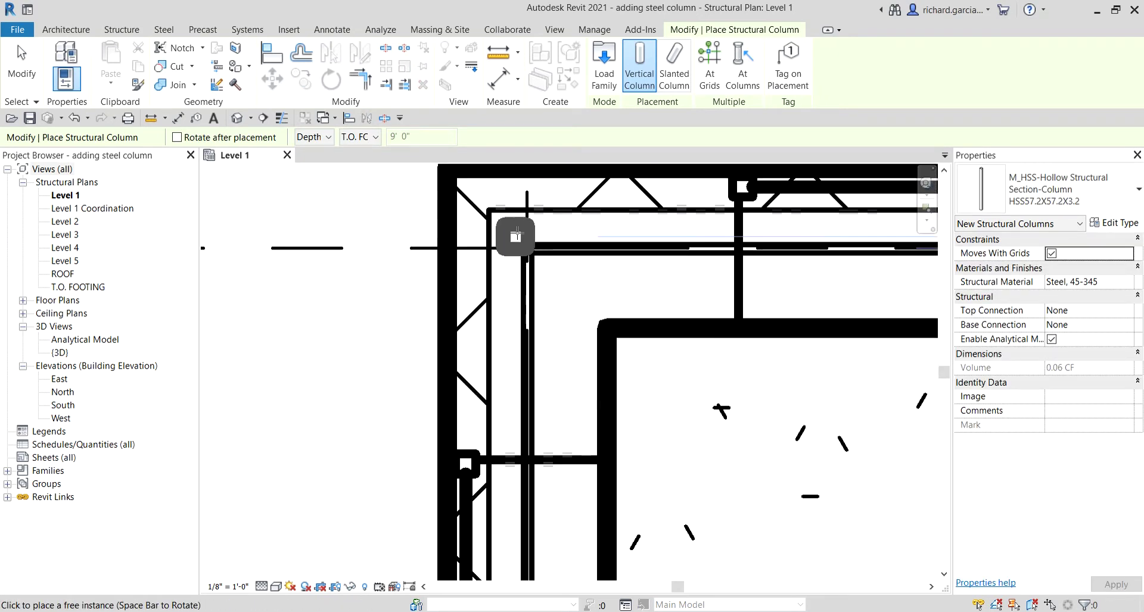
scroll(528, 249, down, 2)
scroll(528, 249, down, 3)
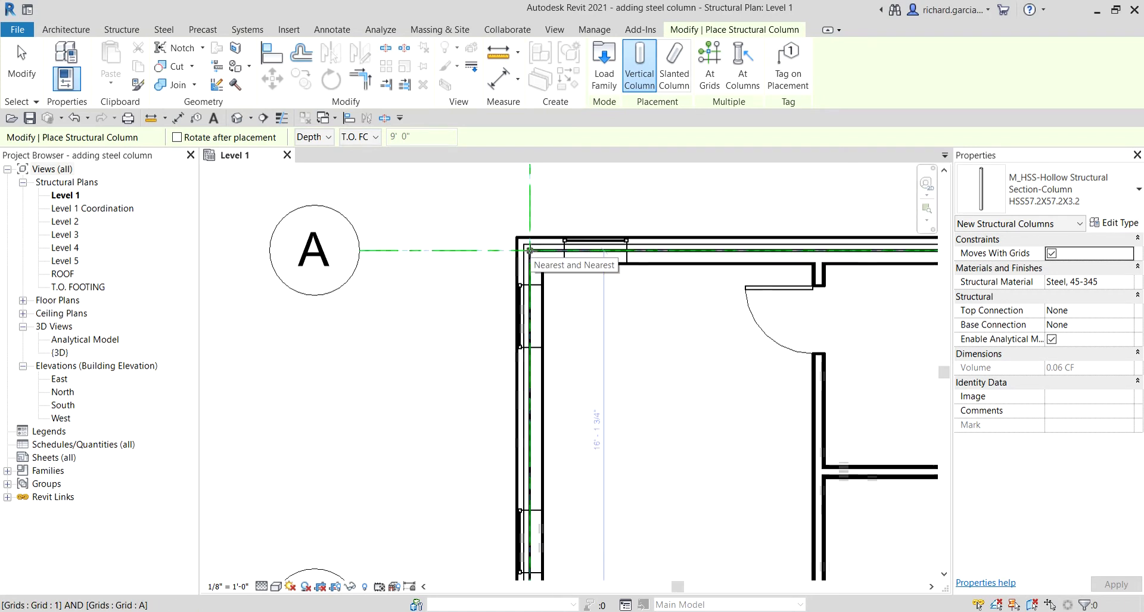
middle_drag(528, 249, 544, 380)
scroll(533, 370, up, 5)
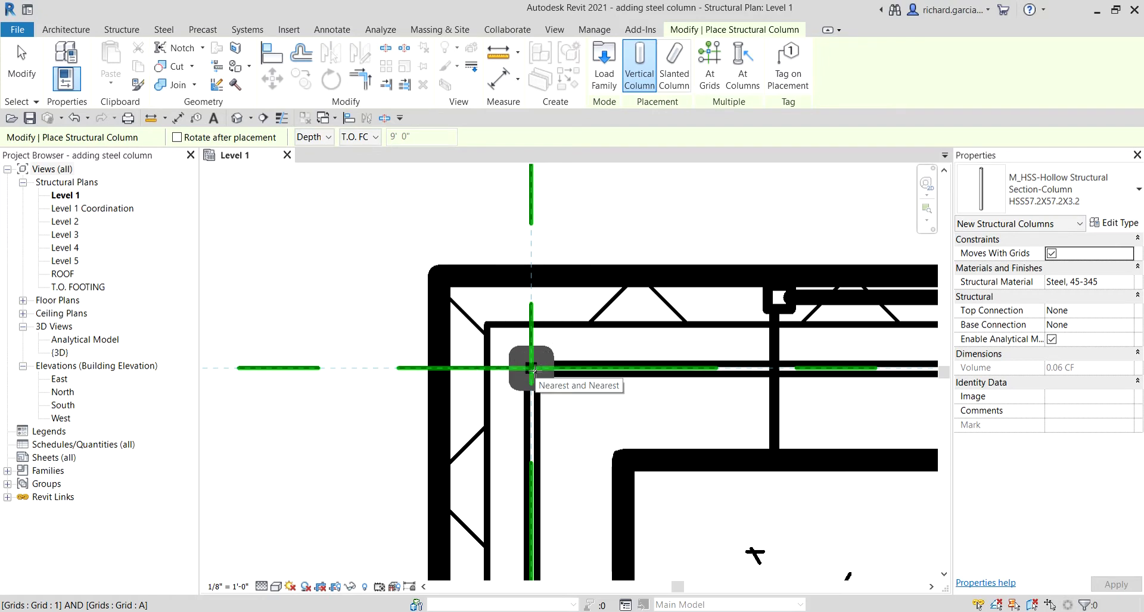
click(320, 141)
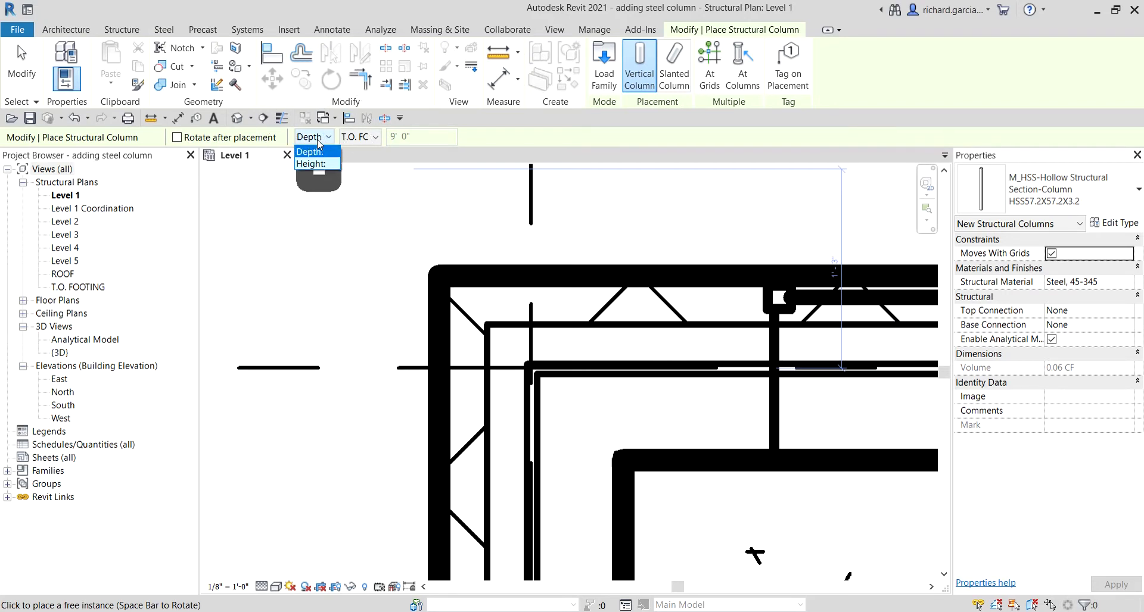
click(316, 154)
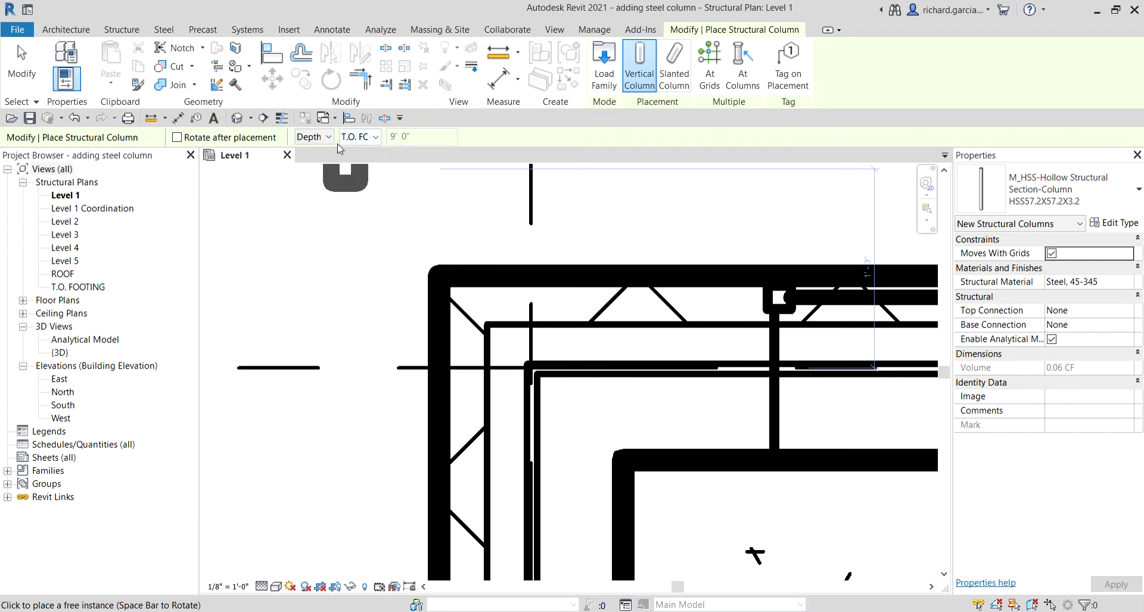
click(313, 137)
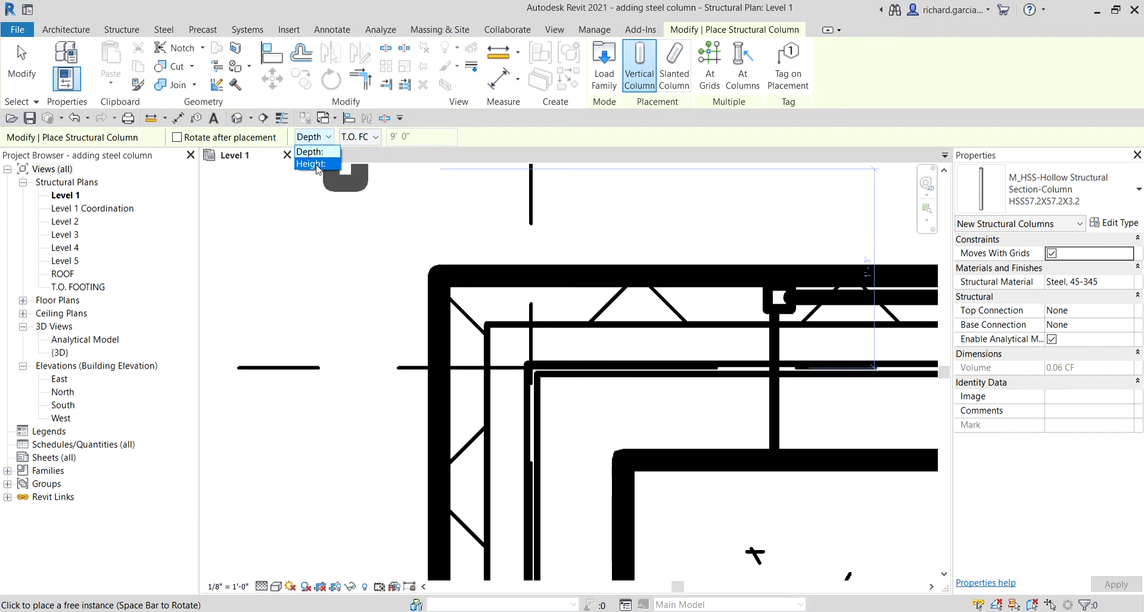
click(318, 164)
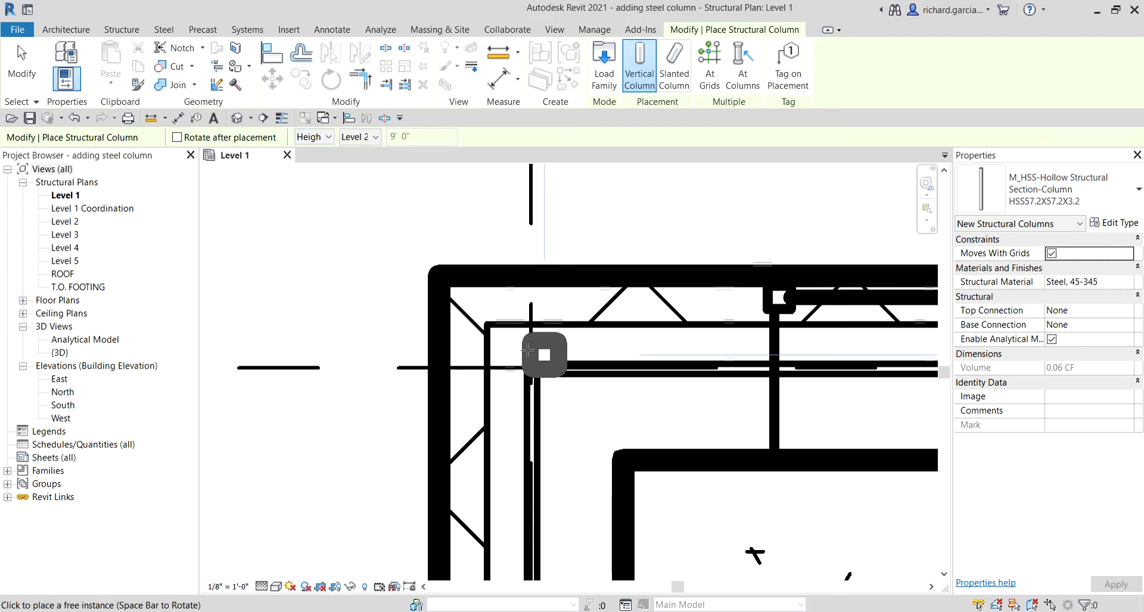
click(375, 142)
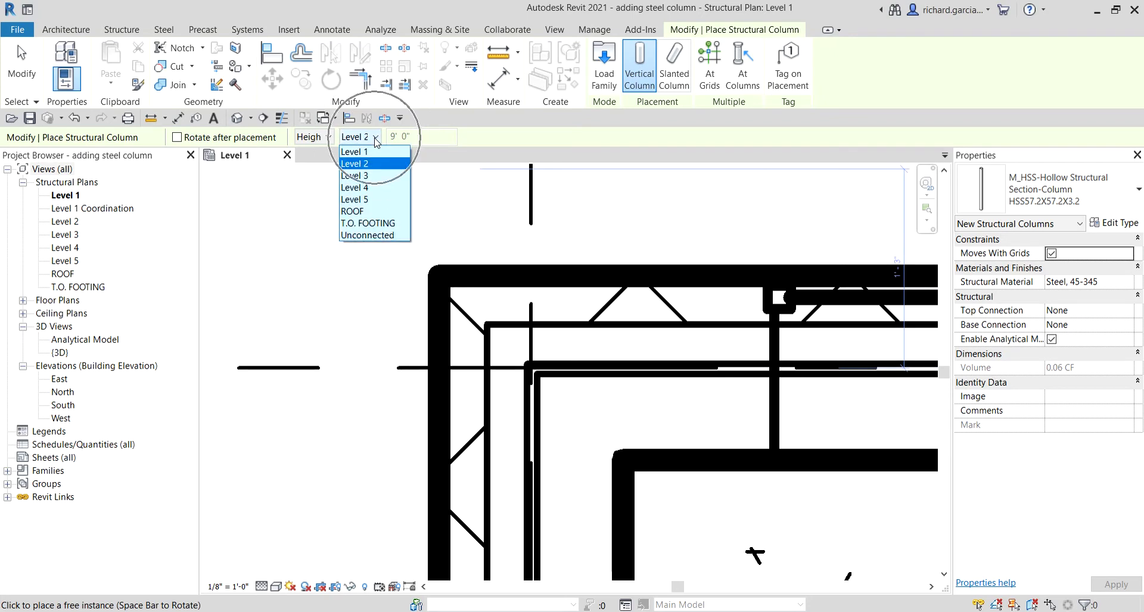
click(352, 212)
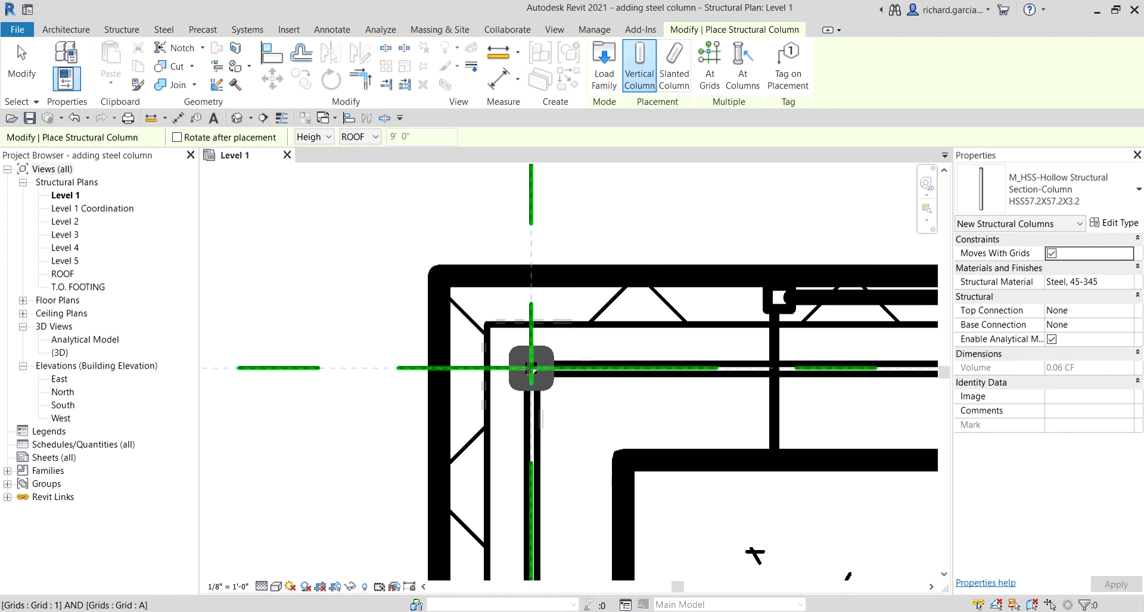
Place the HSS57.2X57.2X3.2 column at the intersection of grids 1 and A, and end column placement.
click(677, 408)
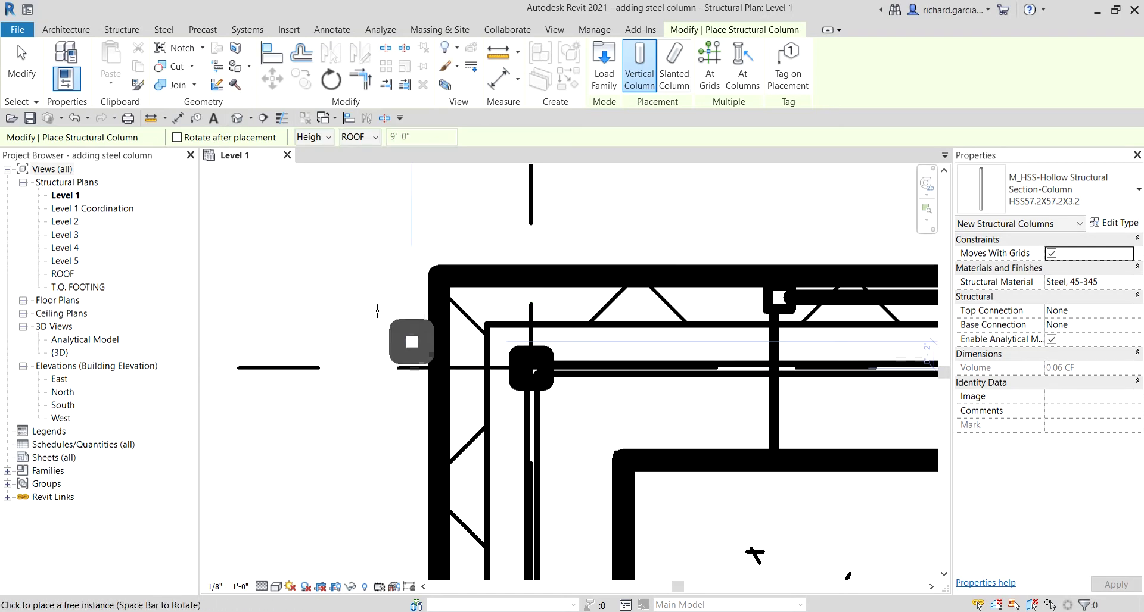
click(22, 65)
scroll(439, 329, up, 3)
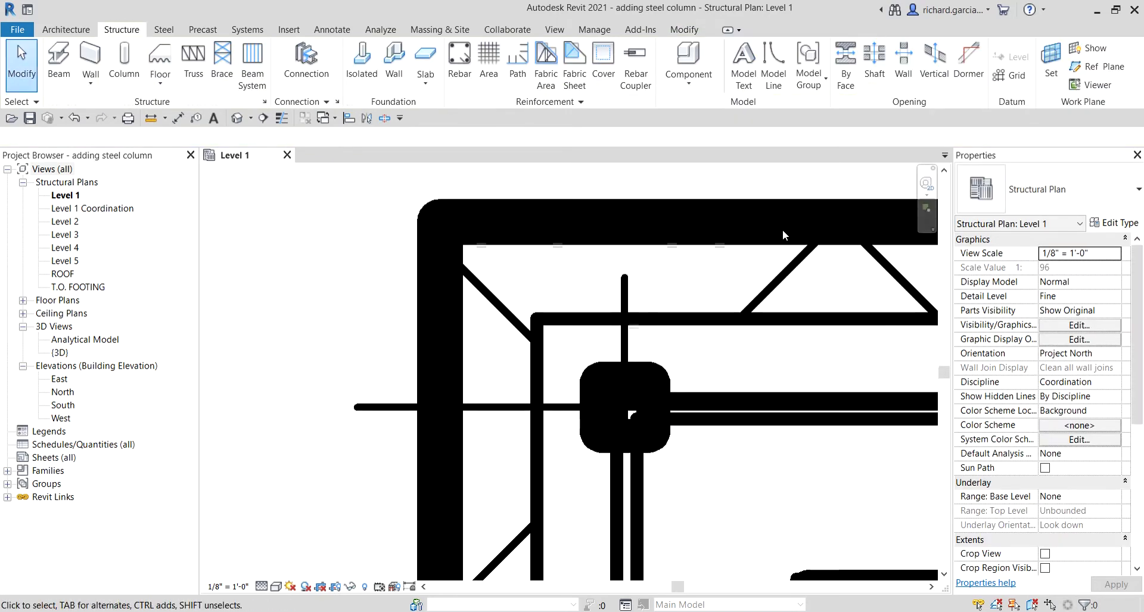
scroll(656, 229, down, 2)
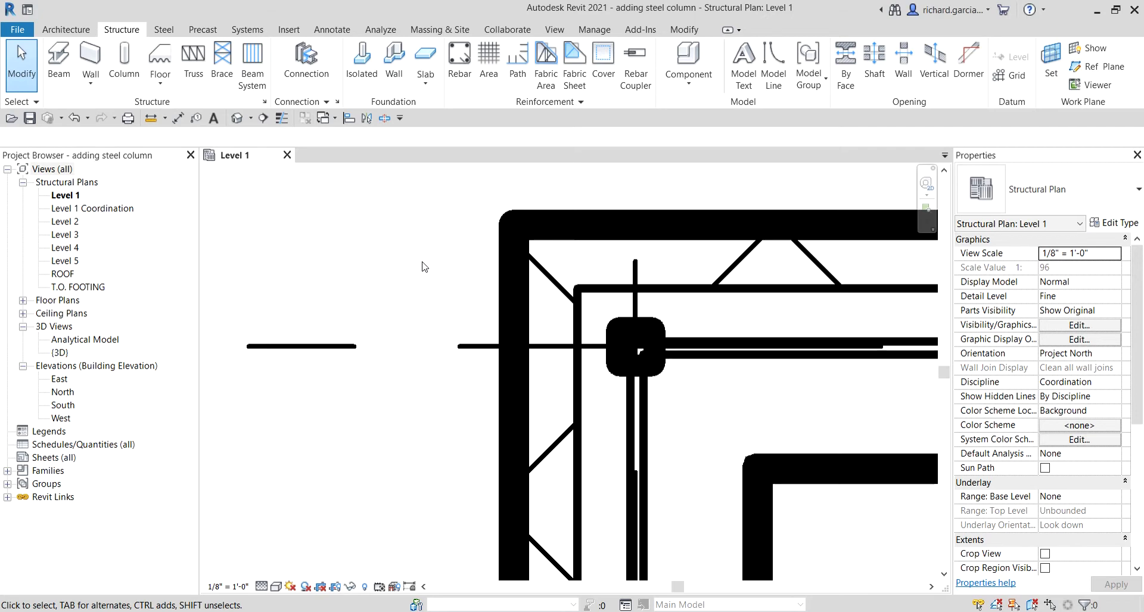
Display the plan with thin lines and examine the placed column's outline against the surrounding walls.
click(283, 122)
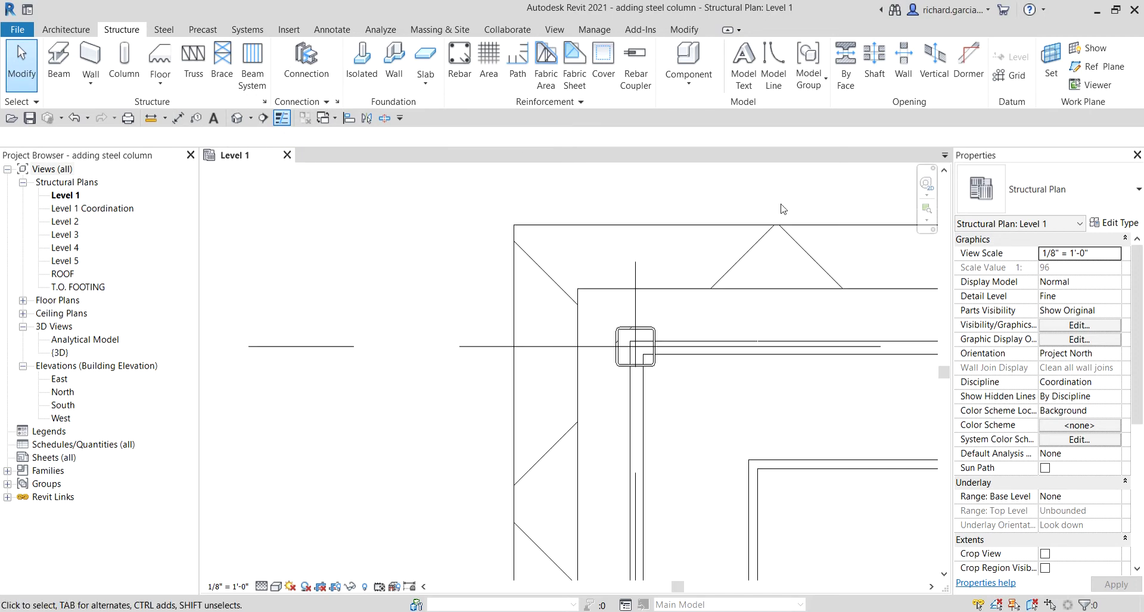
scroll(574, 325, up, 2)
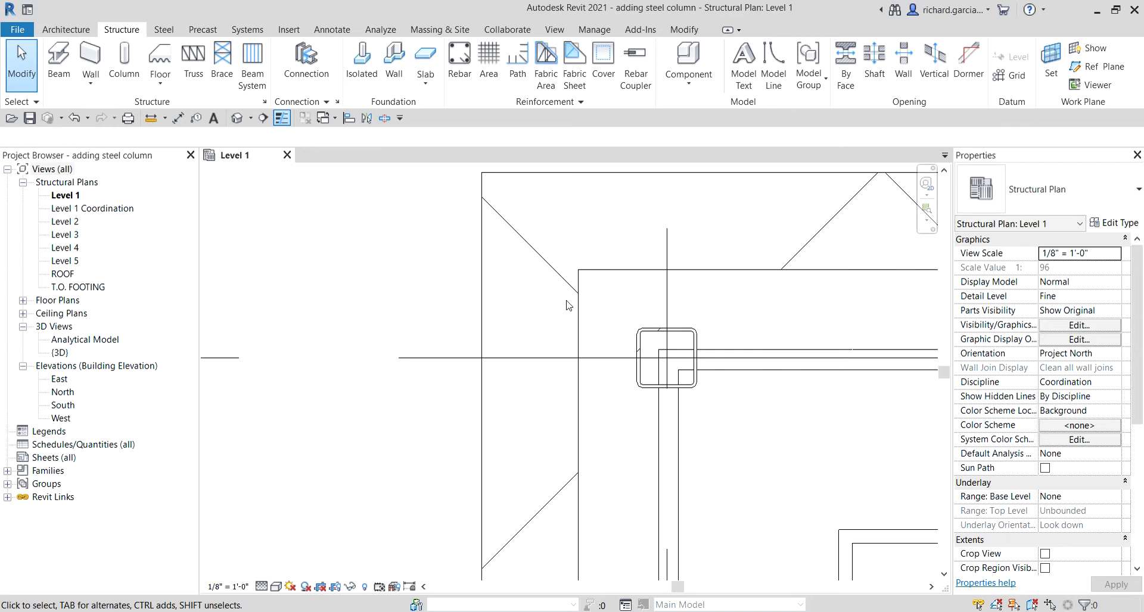
scroll(589, 398, down, 2)
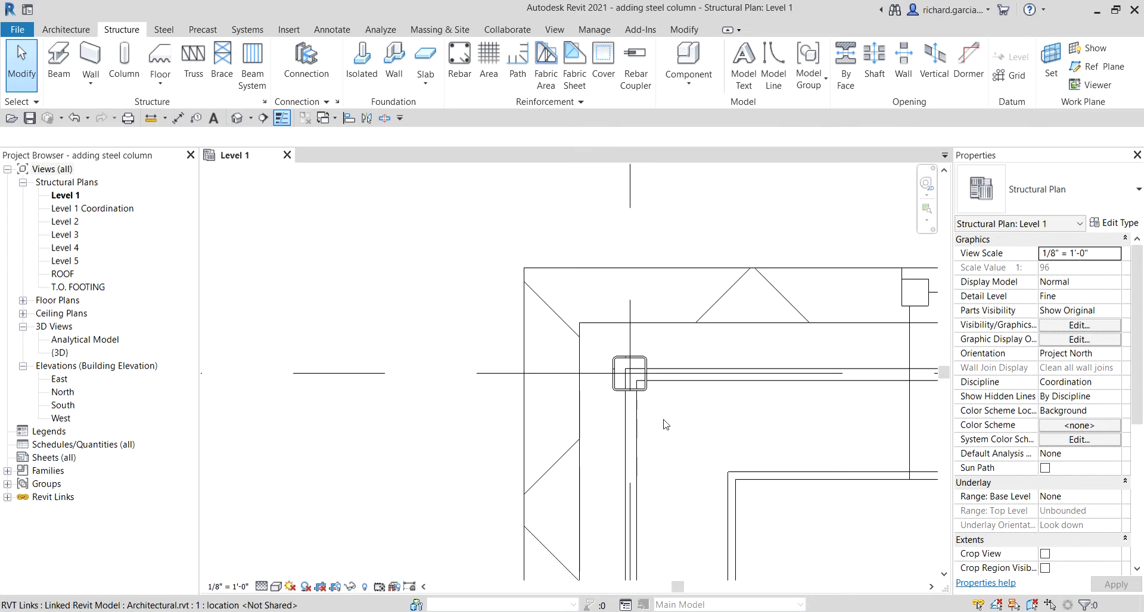
scroll(602, 389, up, 2)
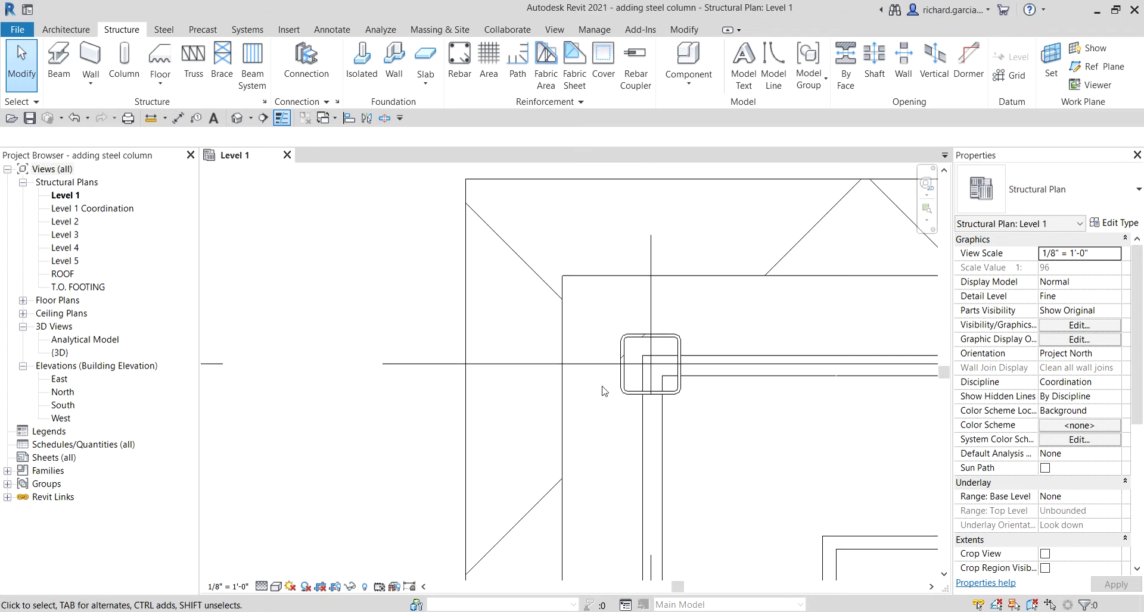
scroll(602, 391, down, 3)
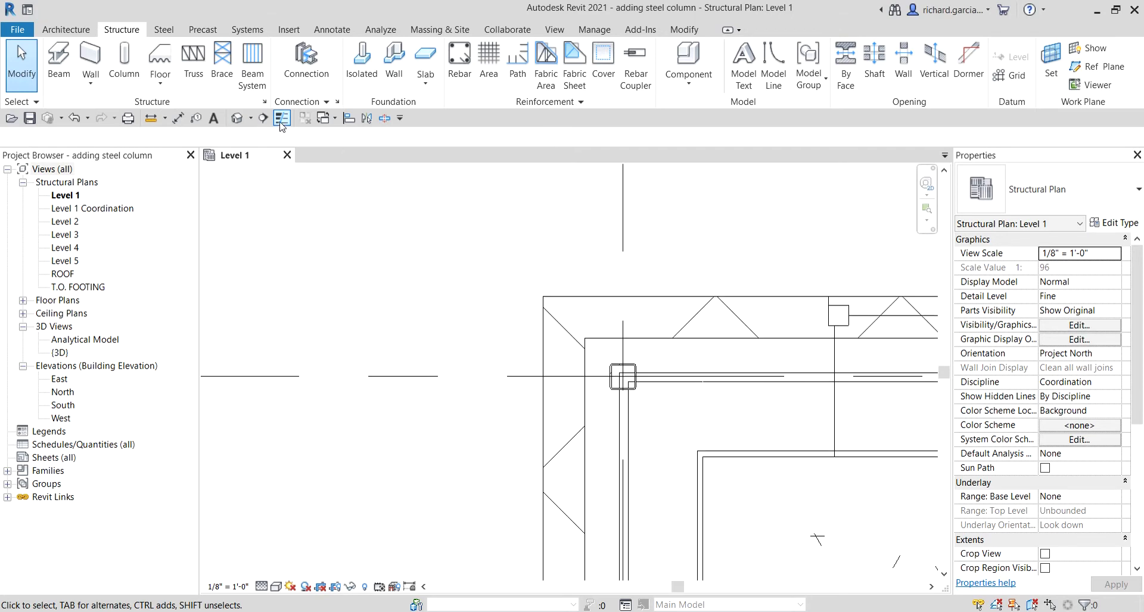
click(282, 119)
click(282, 119)
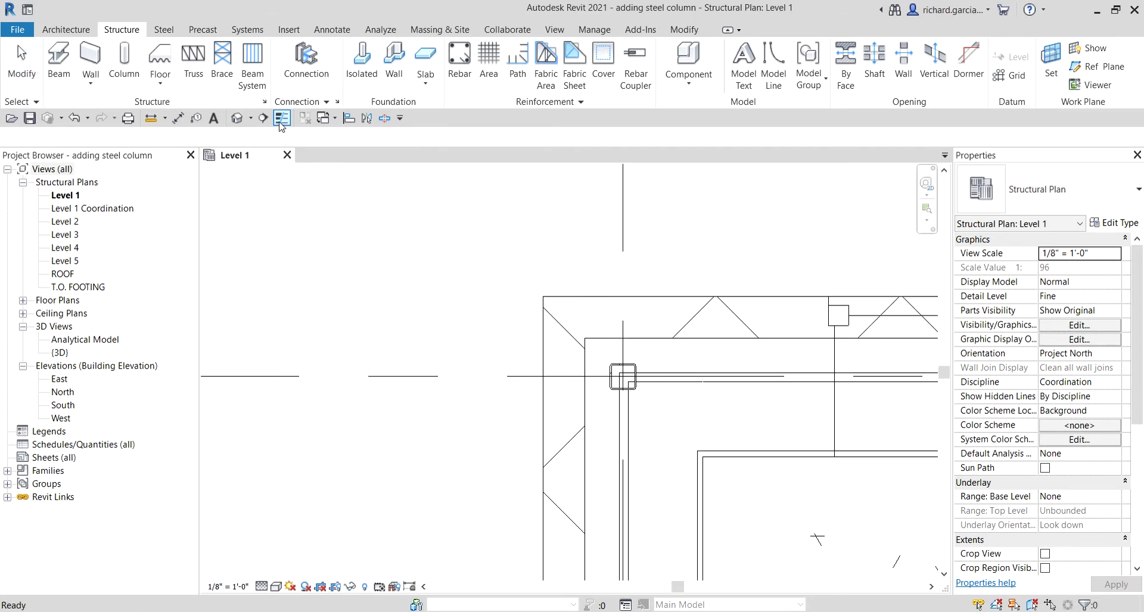
scroll(410, 173, up, 1)
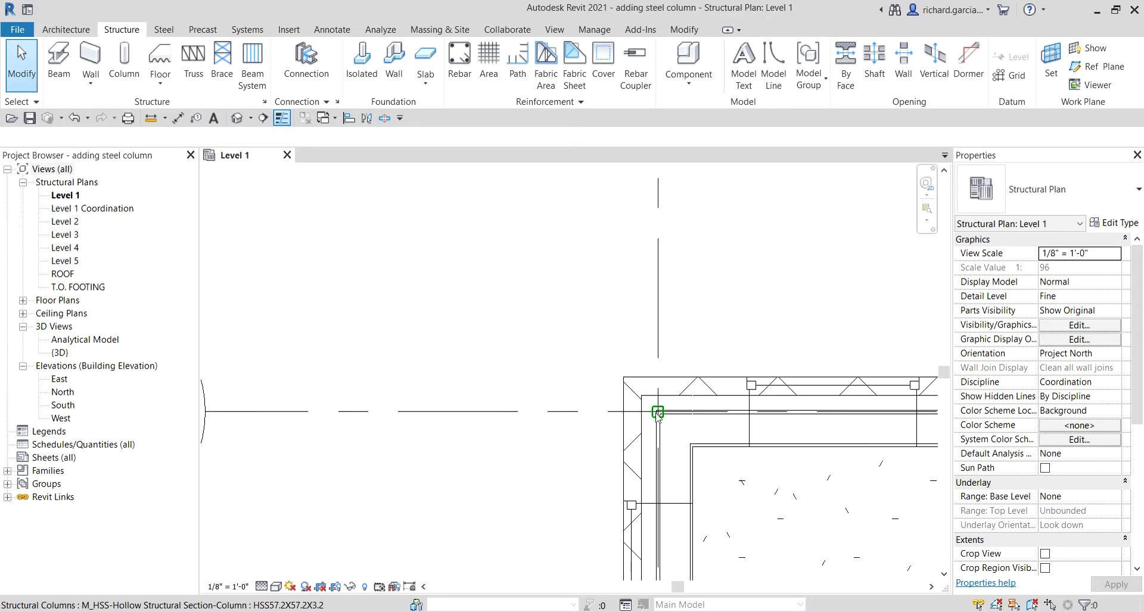
scroll(662, 427, up, 3)
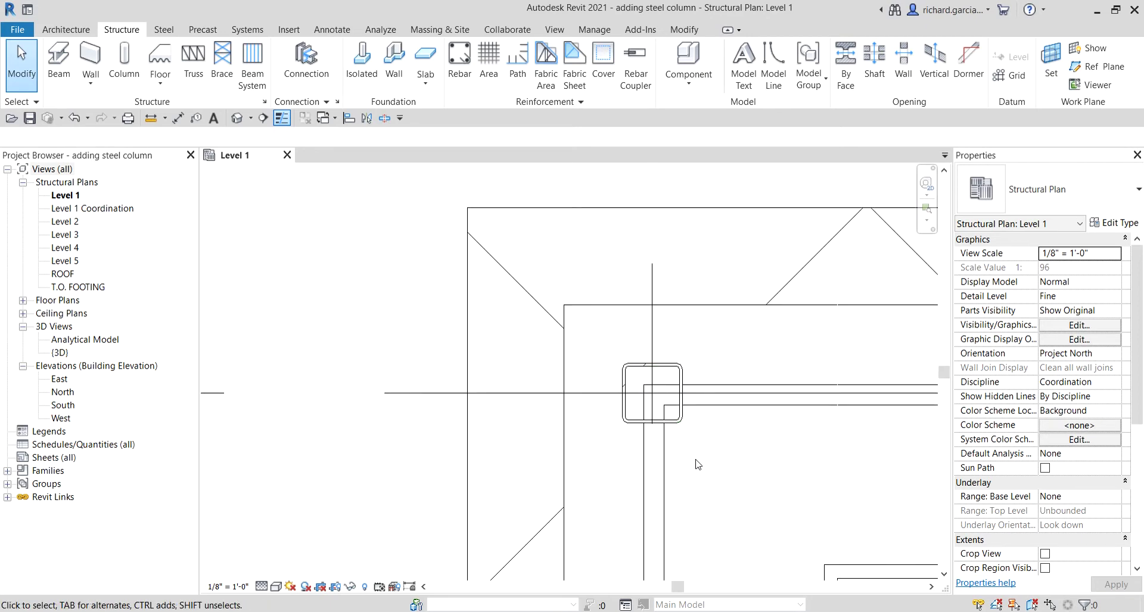
Isolate the column at grids A and 1 in the 3D view with a selection box.
click(674, 422)
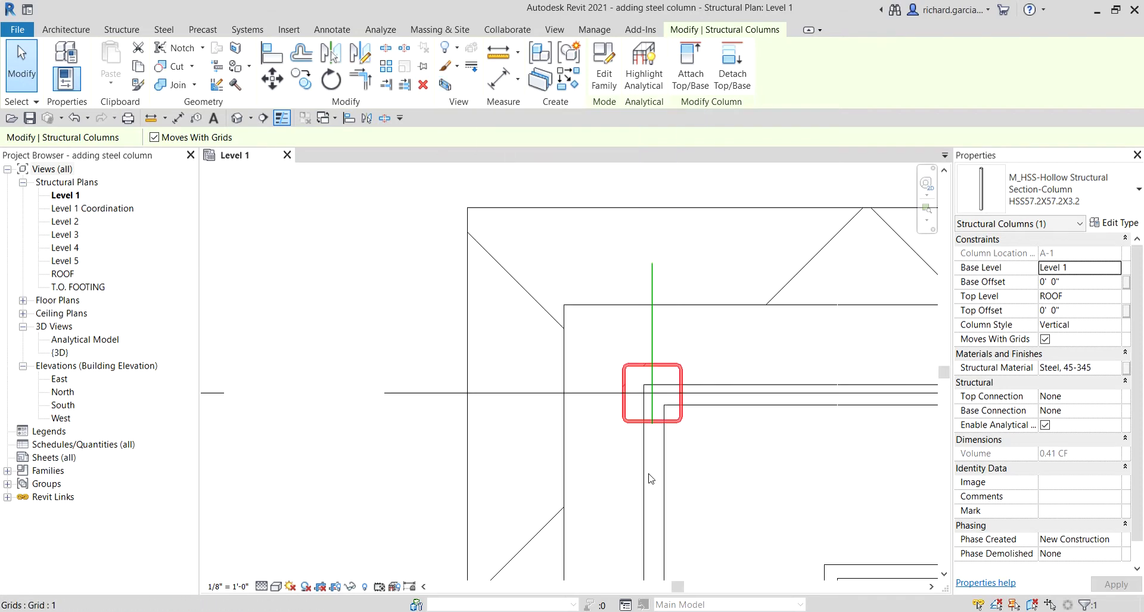
click(444, 87)
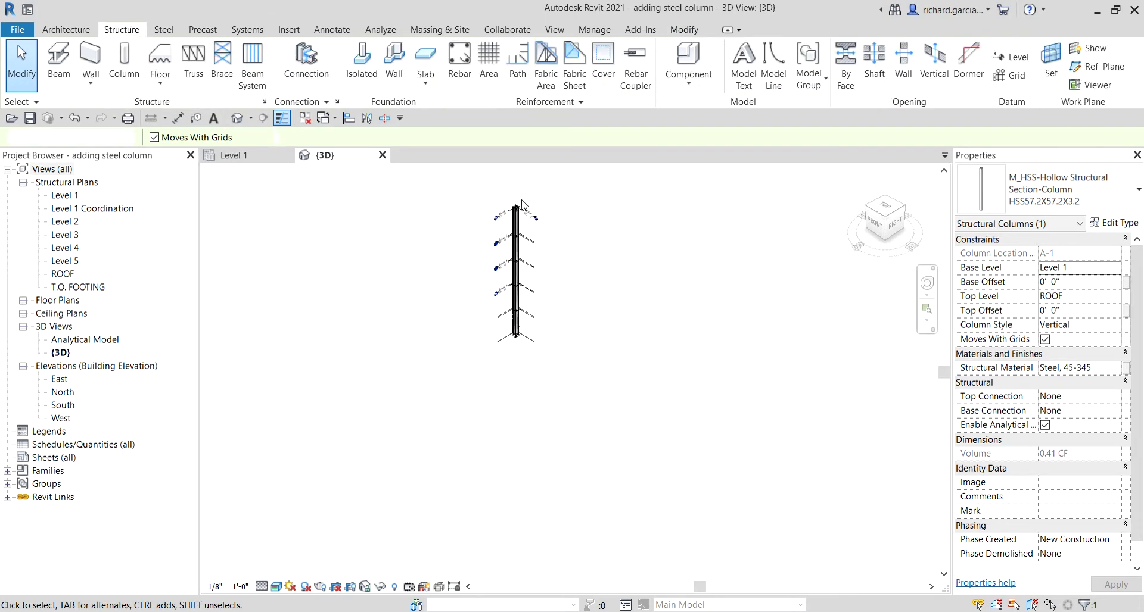
scroll(524, 215, up, 5)
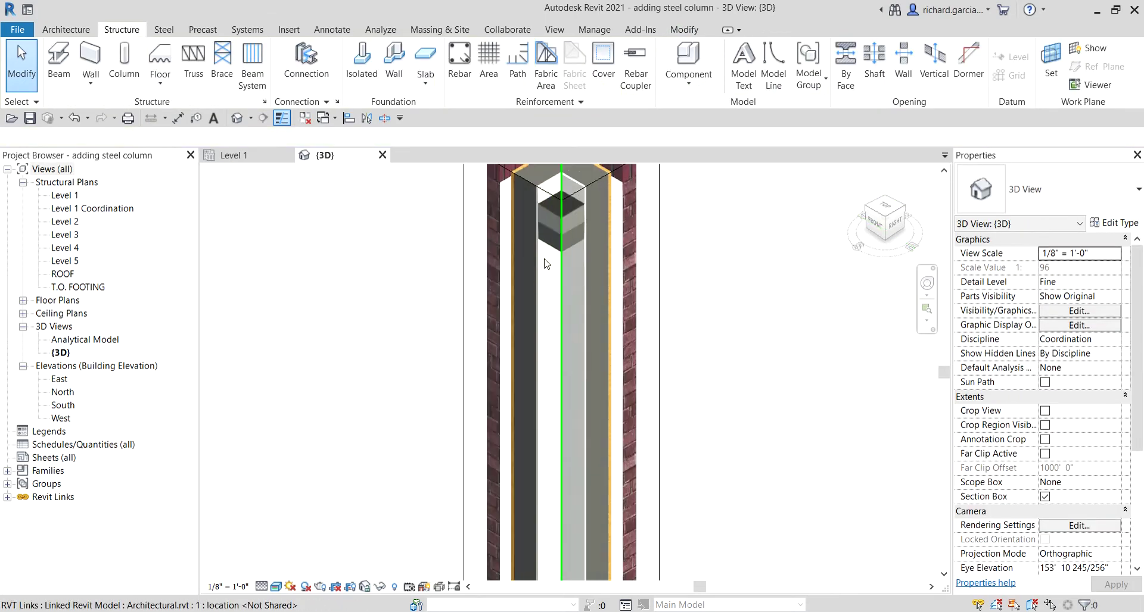
scroll(546, 264, up, 2)
shift+middle_drag(618, 303, 628, 326)
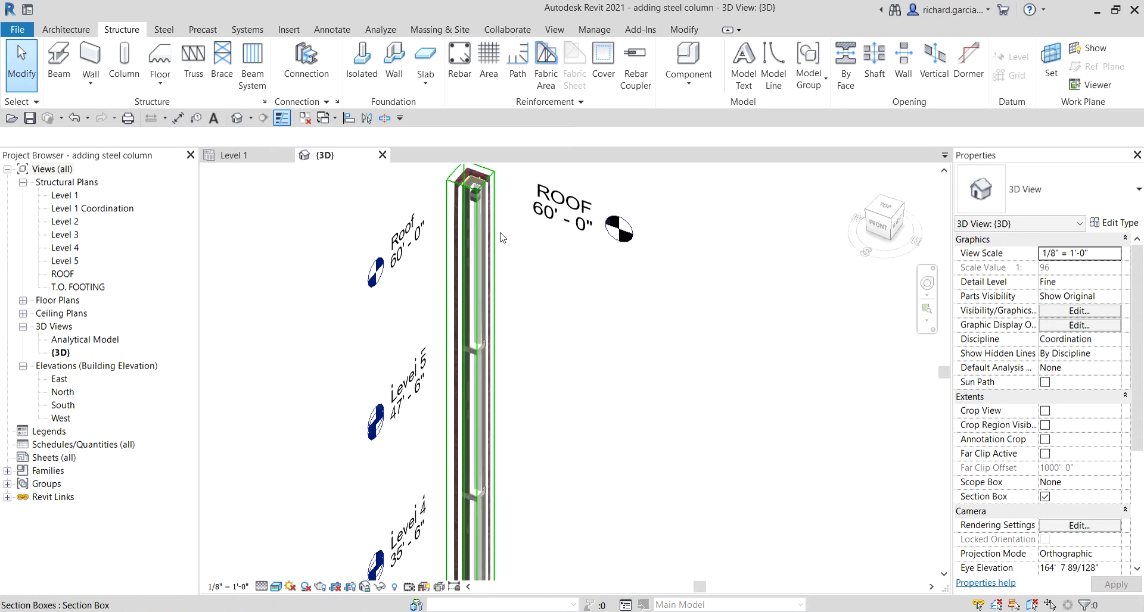
Examine the isolated column in 3D from its base at Level 1 up to the roof.
right_click(668, 285)
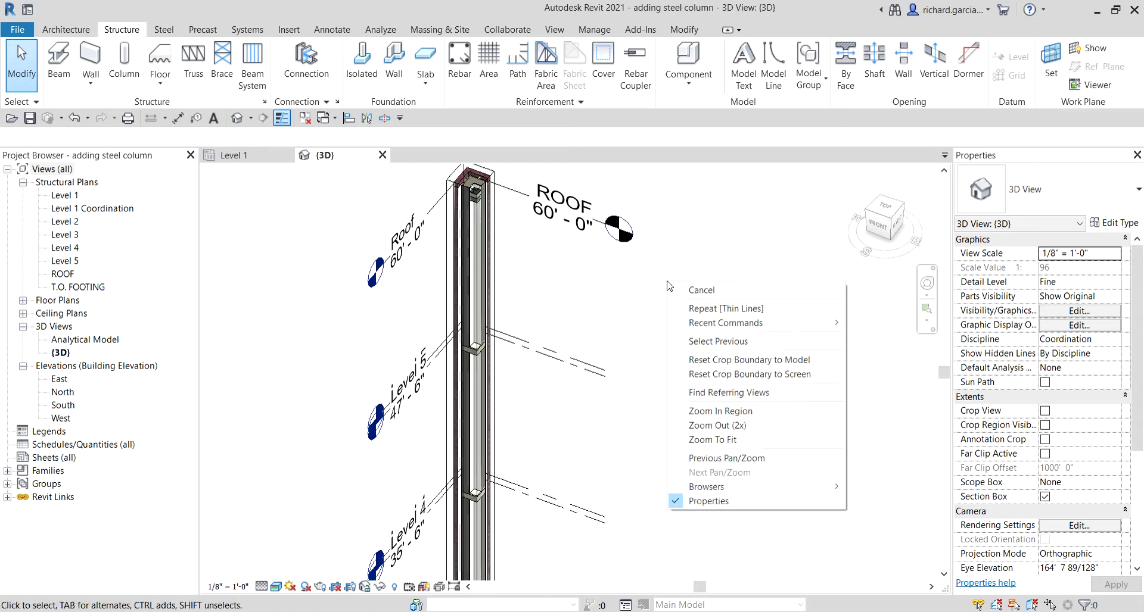
click(727, 441)
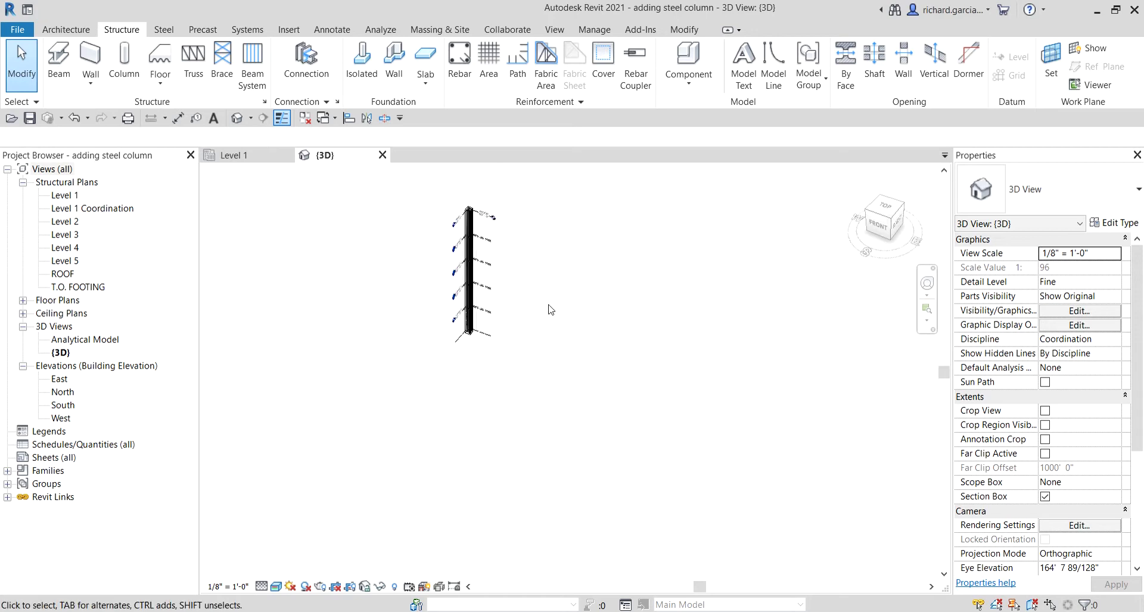
scroll(471, 333, up, 5)
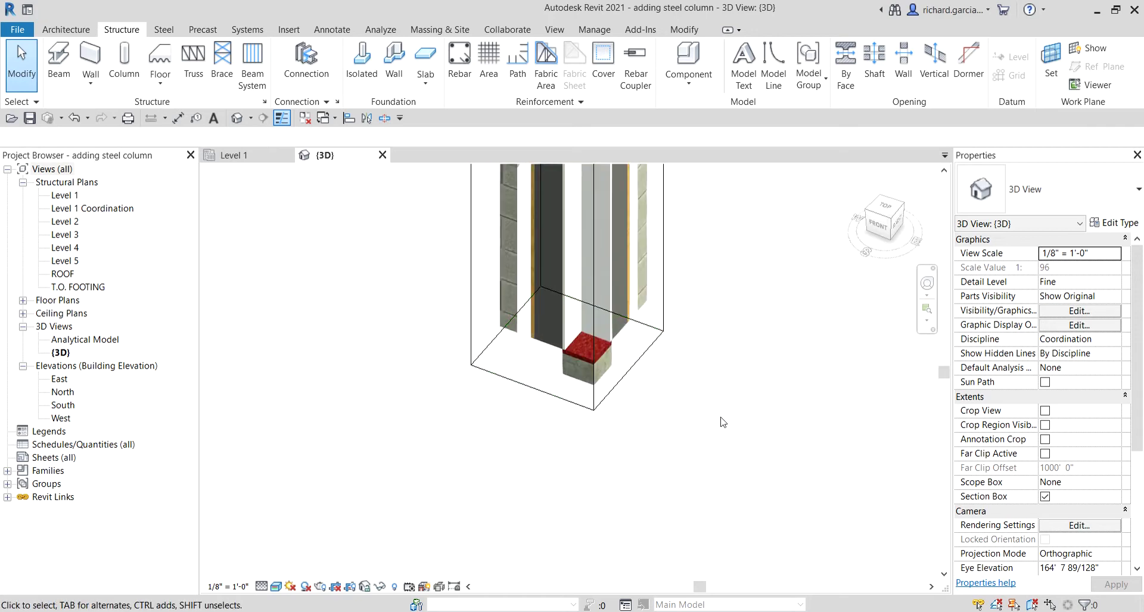
click(613, 392)
shift+middle_drag(613, 392, 701, 401)
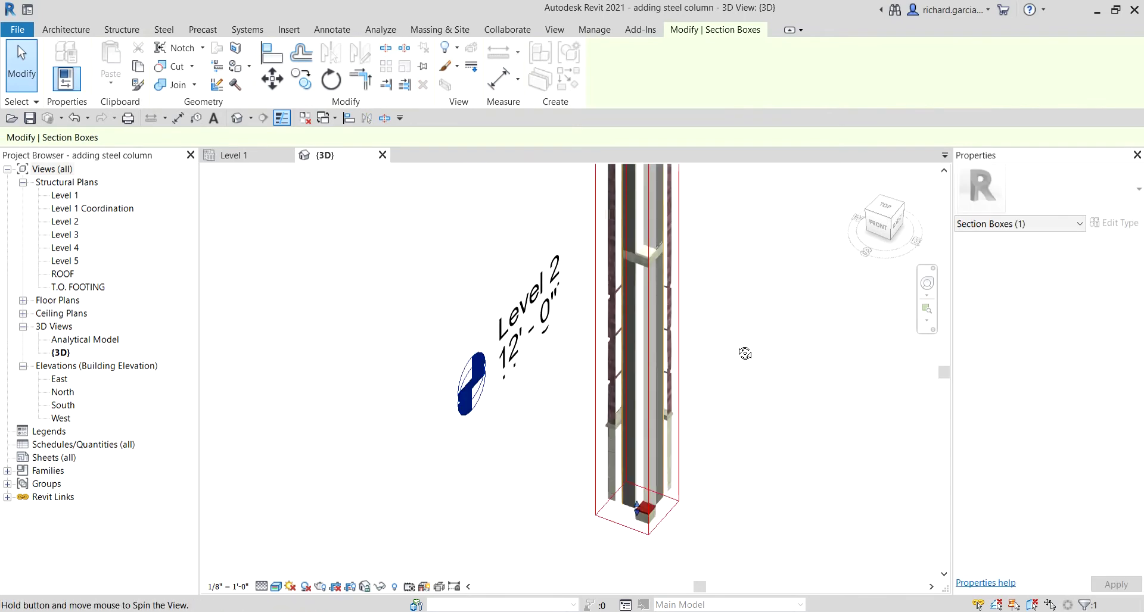
shift+middle_drag(745, 353, 613, 152)
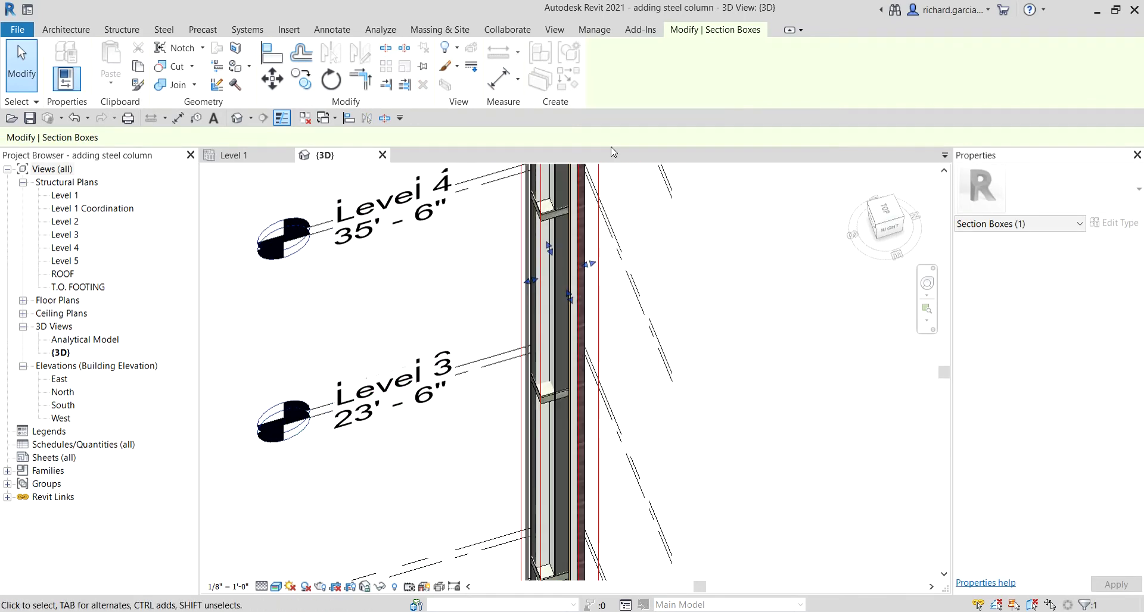
middle_drag(619, 478, 594, 545)
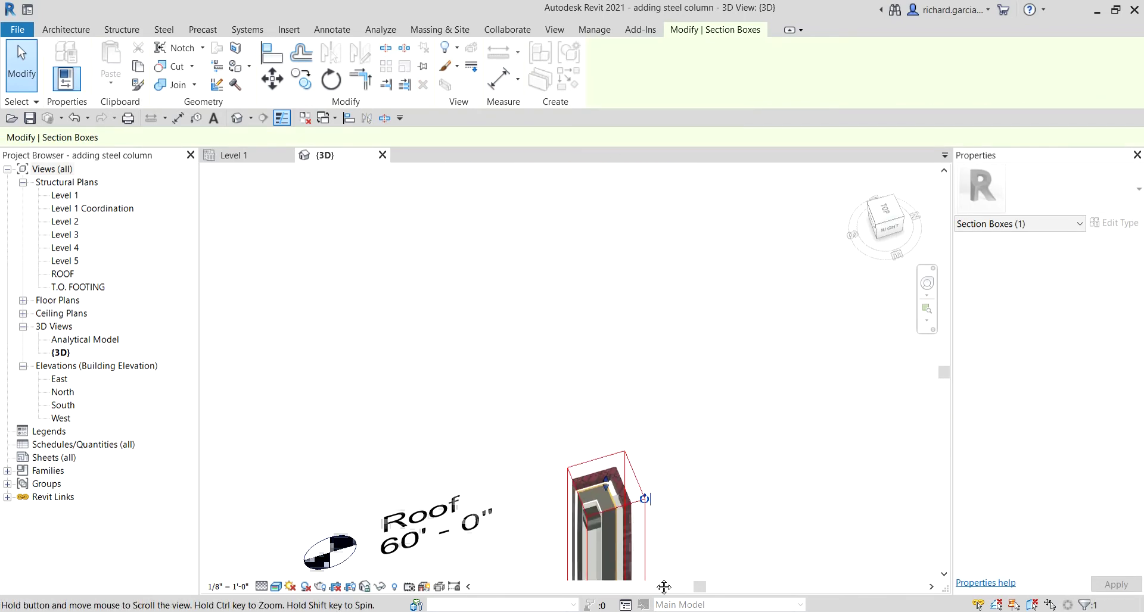
scroll(593, 545, up, 5)
key(Escape)
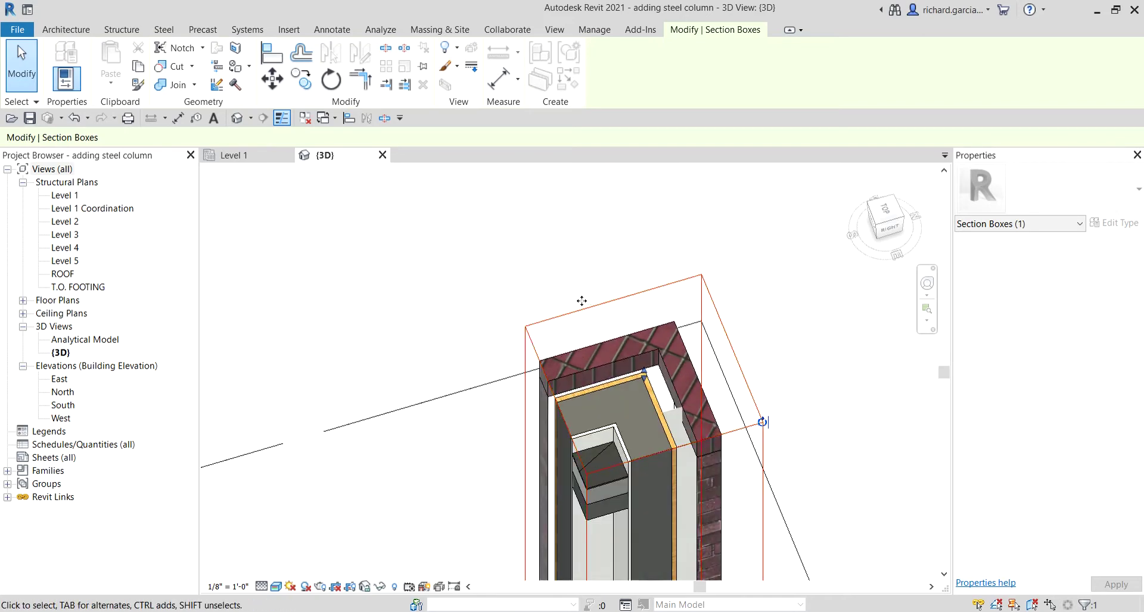
middle_drag(599, 490, 635, 301)
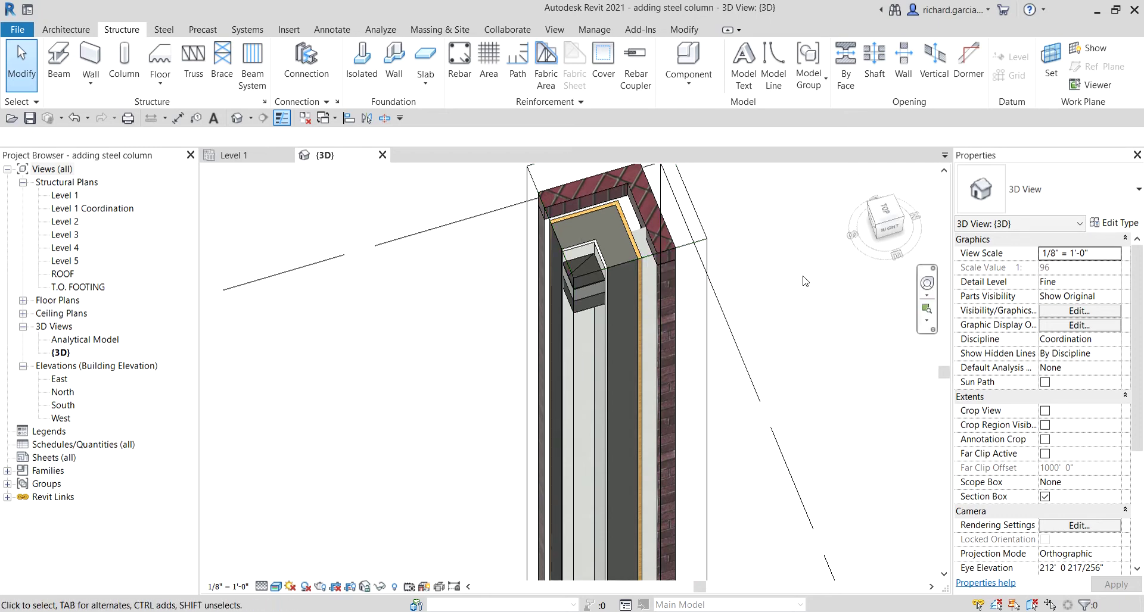
Set the 3D view's discipline to Structural.
click(1117, 341)
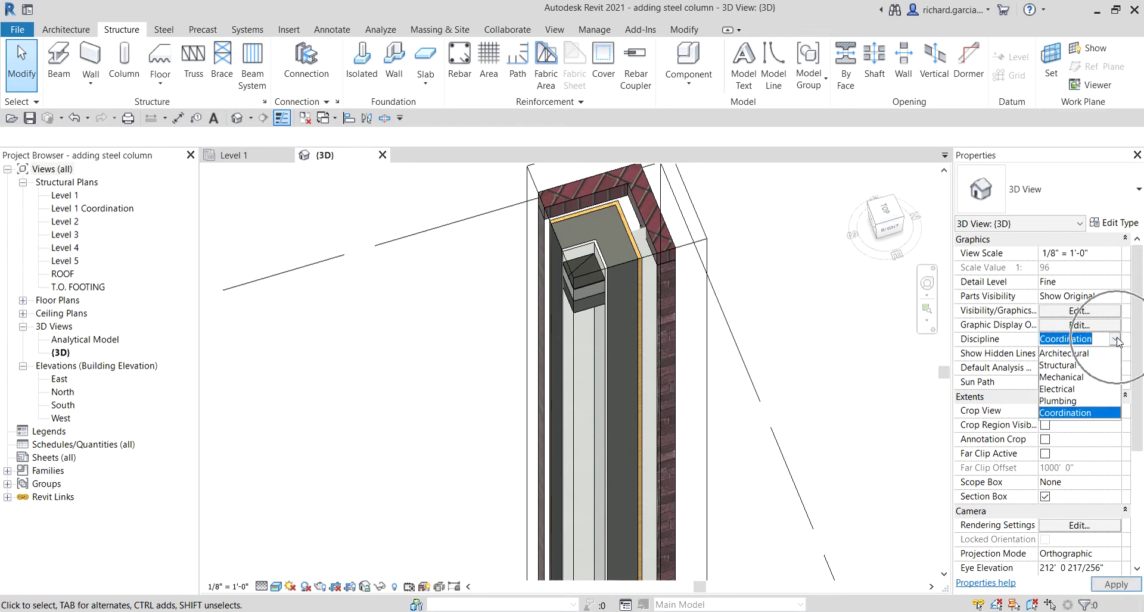
click(1058, 366)
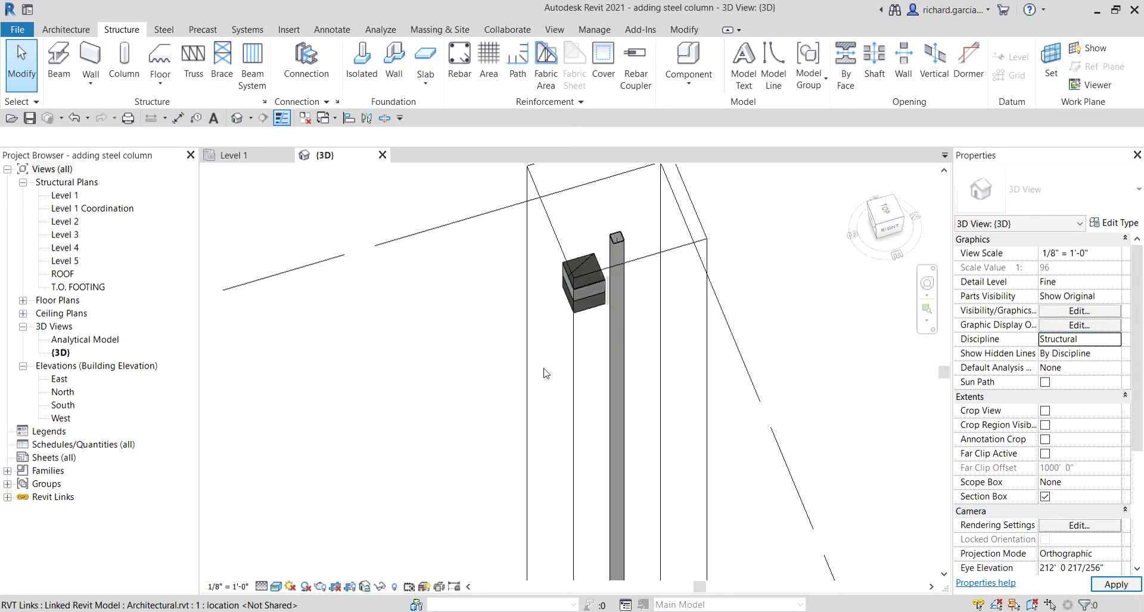
Select the column at grids A and 1 in the 3D view and examine it against the levels up to the roof.
click(621, 241)
scroll(646, 250, up, 5)
shift+middle_drag(727, 134, 705, 298)
scroll(709, 316, down, 3)
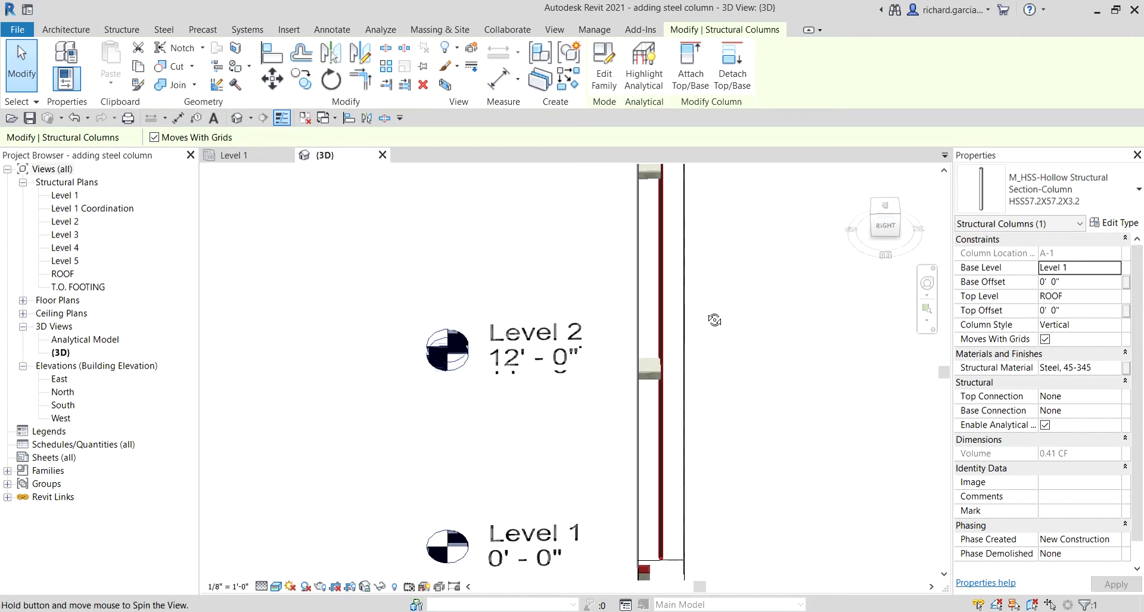
scroll(598, 498, down, 3)
middle_drag(600, 220, 595, 328)
scroll(654, 241, up, 5)
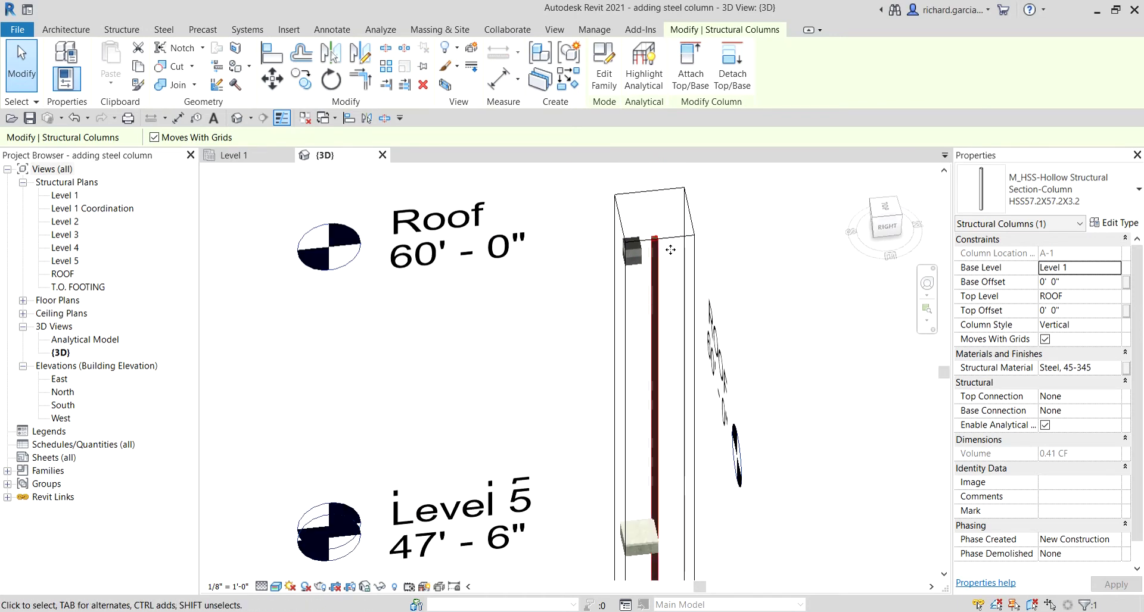
scroll(667, 247, up, 2)
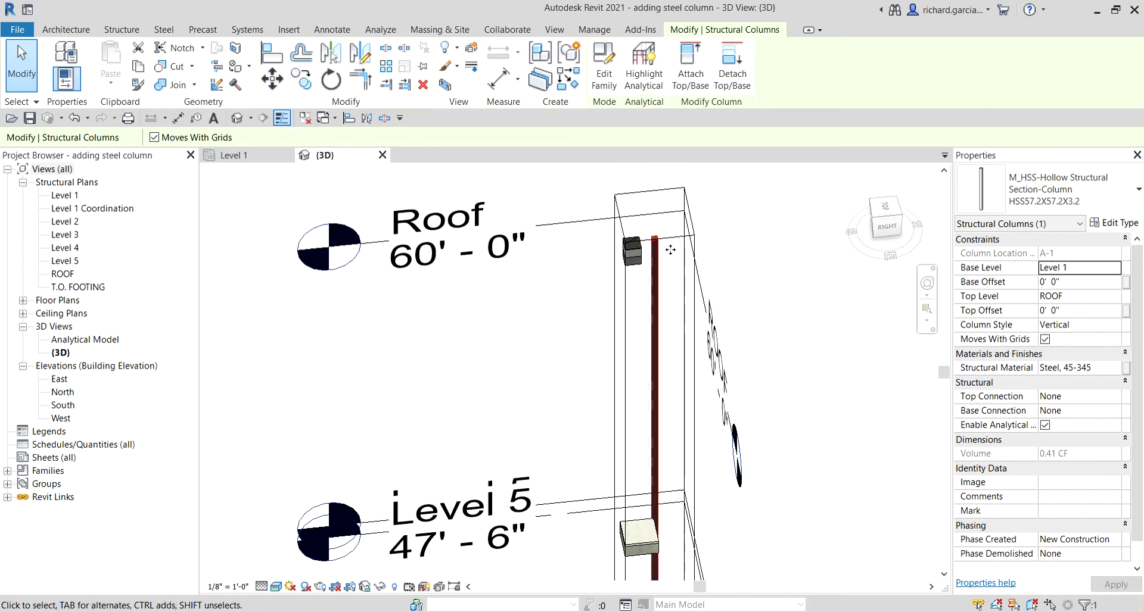
Return to the Level 1 structural plan and show the entire grid layout.
click(248, 156)
scroll(502, 304, down, 5)
key(Escape)
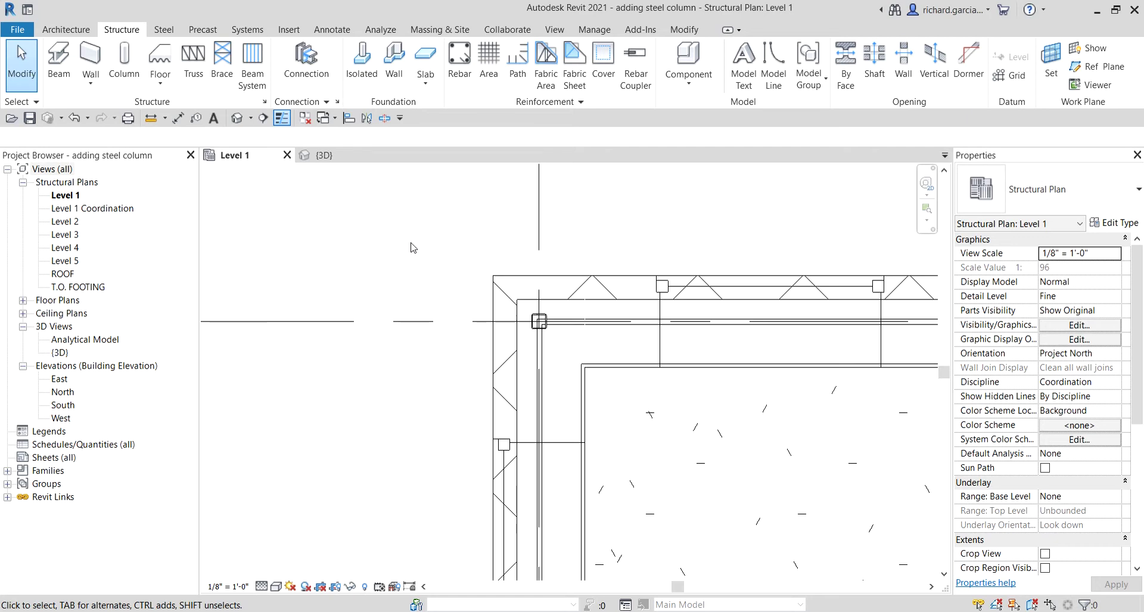
scroll(411, 247, down, 6)
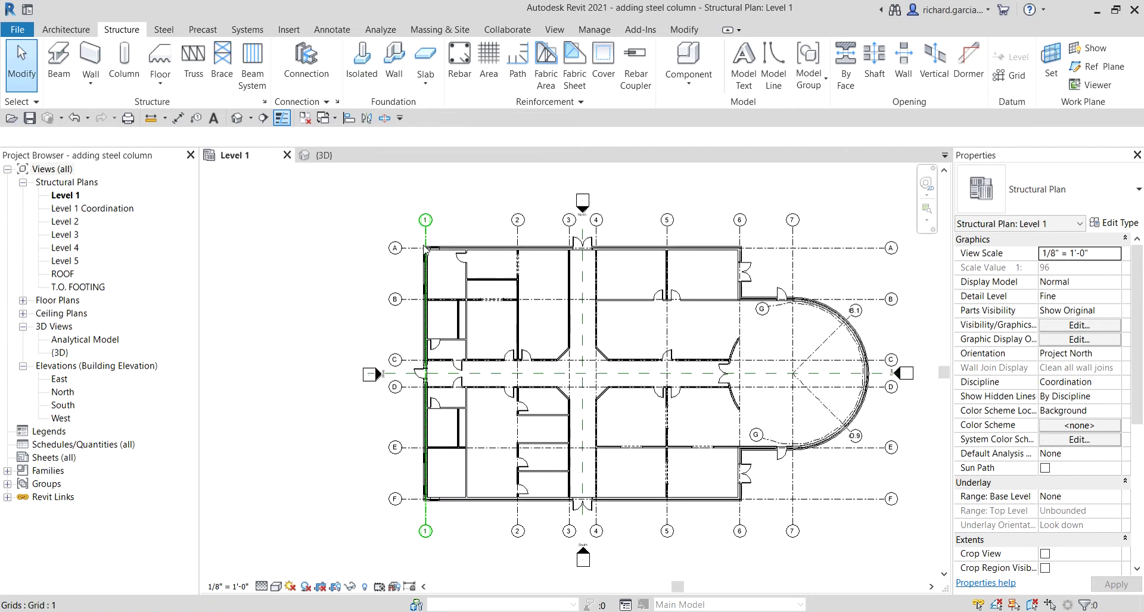
middle_drag(657, 304, 597, 277)
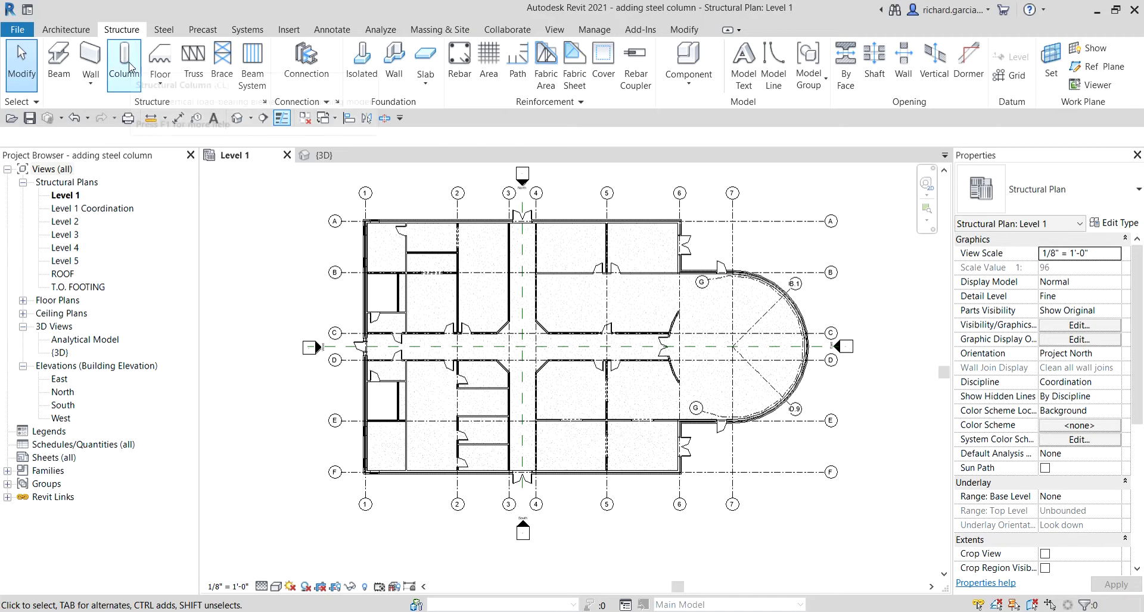
Set up vertical HSS57.2X57.2X3.2 structural columns for placement at grids up to the roof, selecting all grid lines in the plan.
click(124, 59)
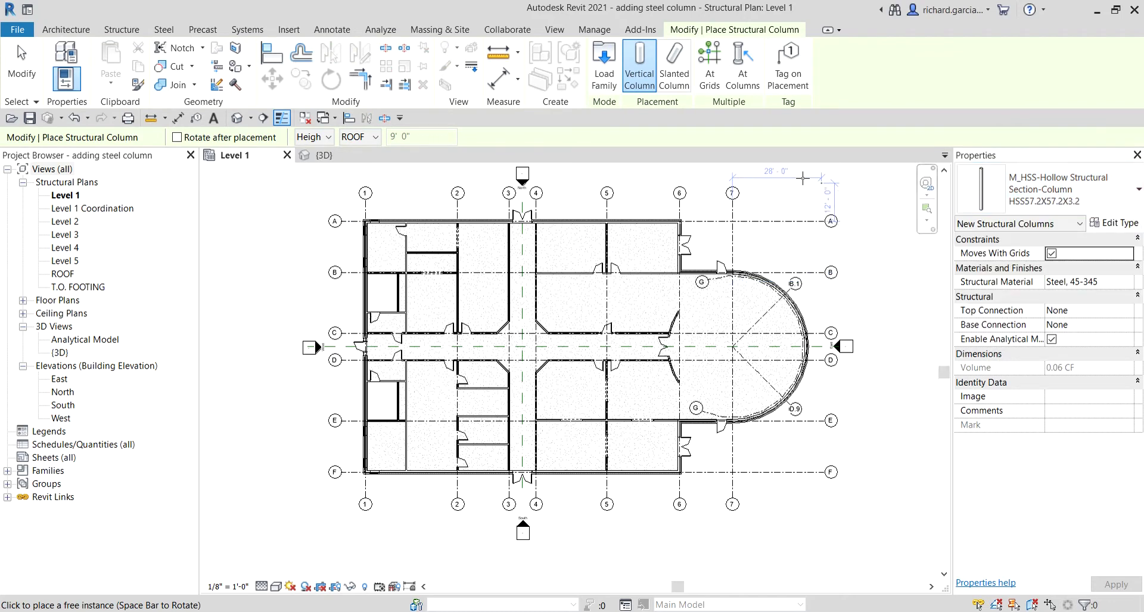
click(709, 66)
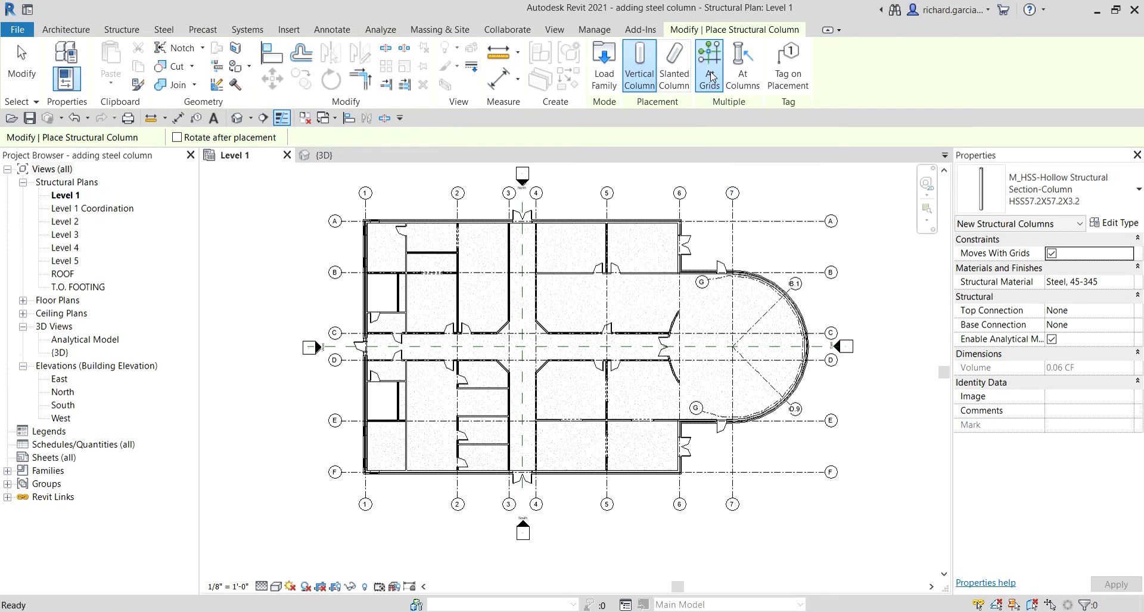
scroll(585, 251, down, 3)
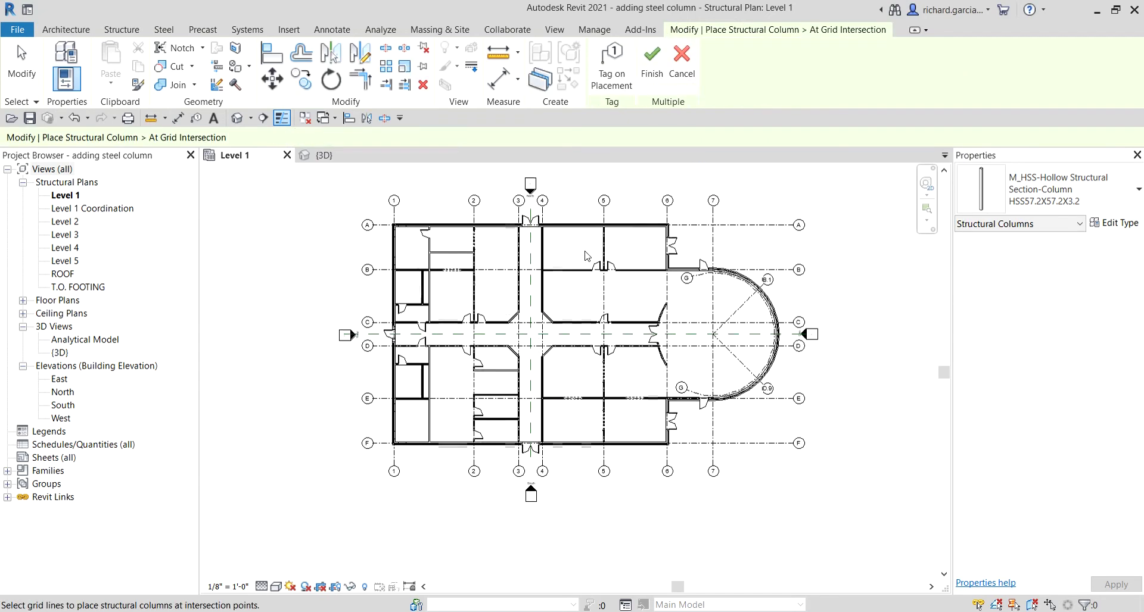
drag(849, 187, 825, 236)
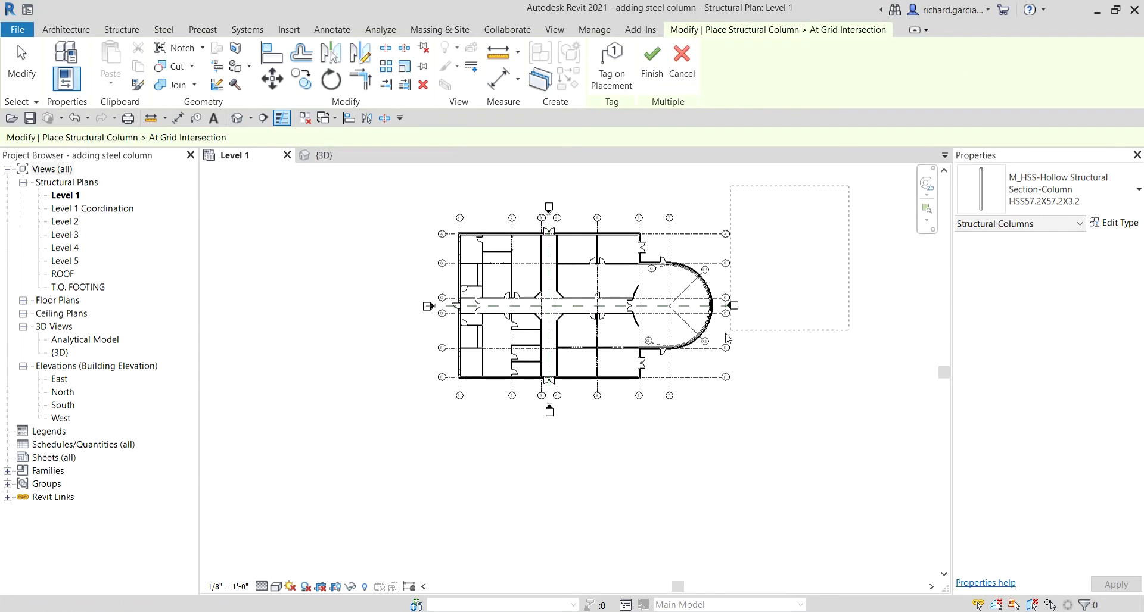
drag(726, 337, 617, 378)
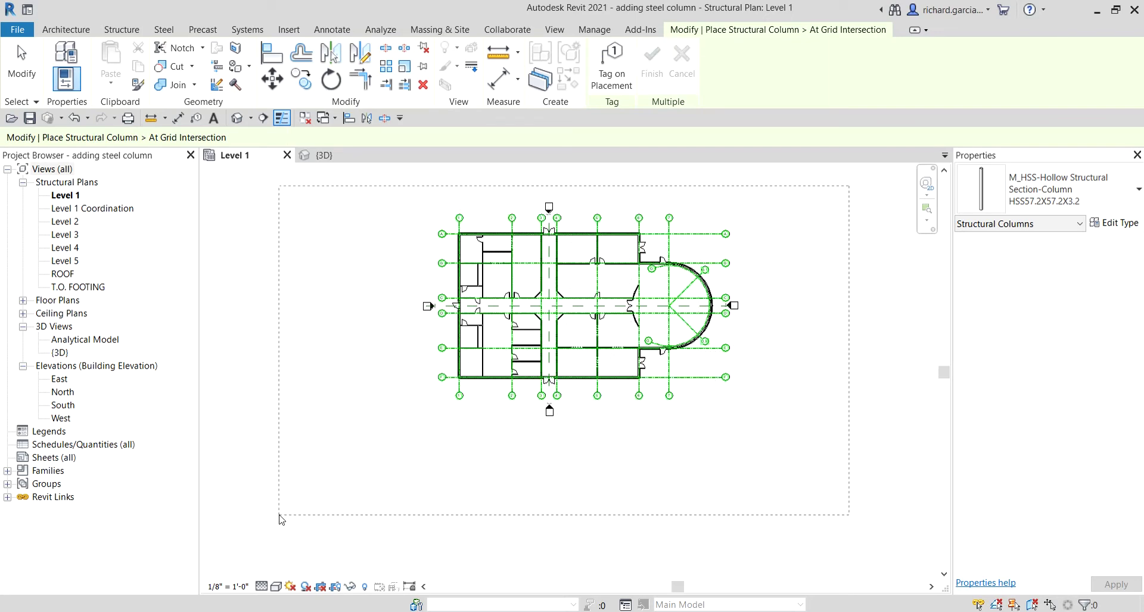
drag(278, 514, 277, 514)
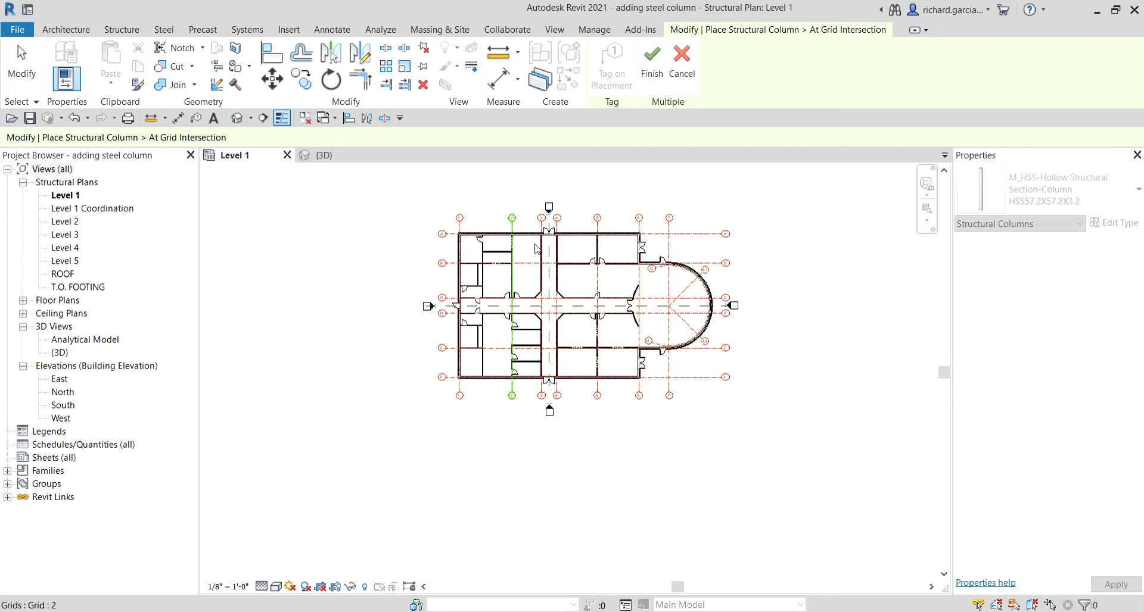
Examine the previewed column positions at the grid intersections, especially around grid 7 and the curved wall.
scroll(671, 241, up, 5)
scroll(671, 241, up, 4)
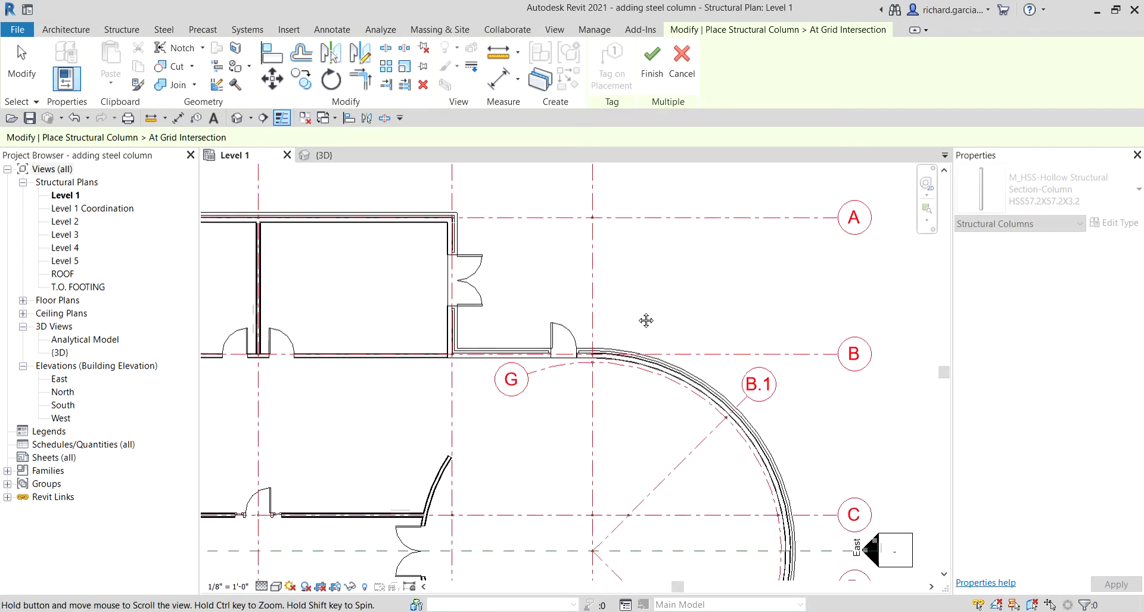
scroll(570, 286, up, 5)
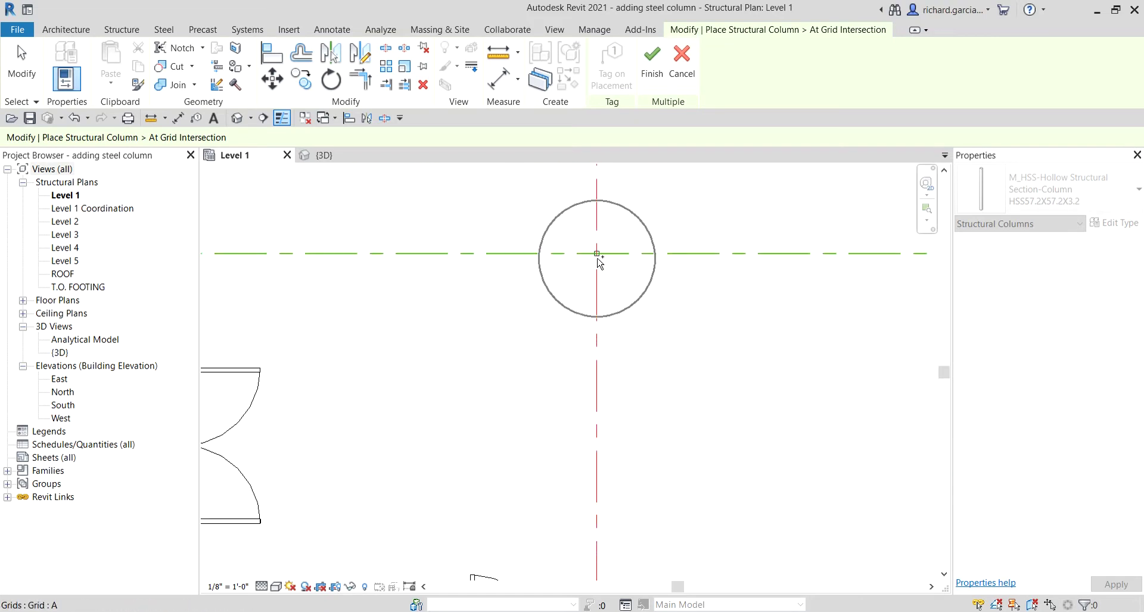
scroll(681, 398, down, 3)
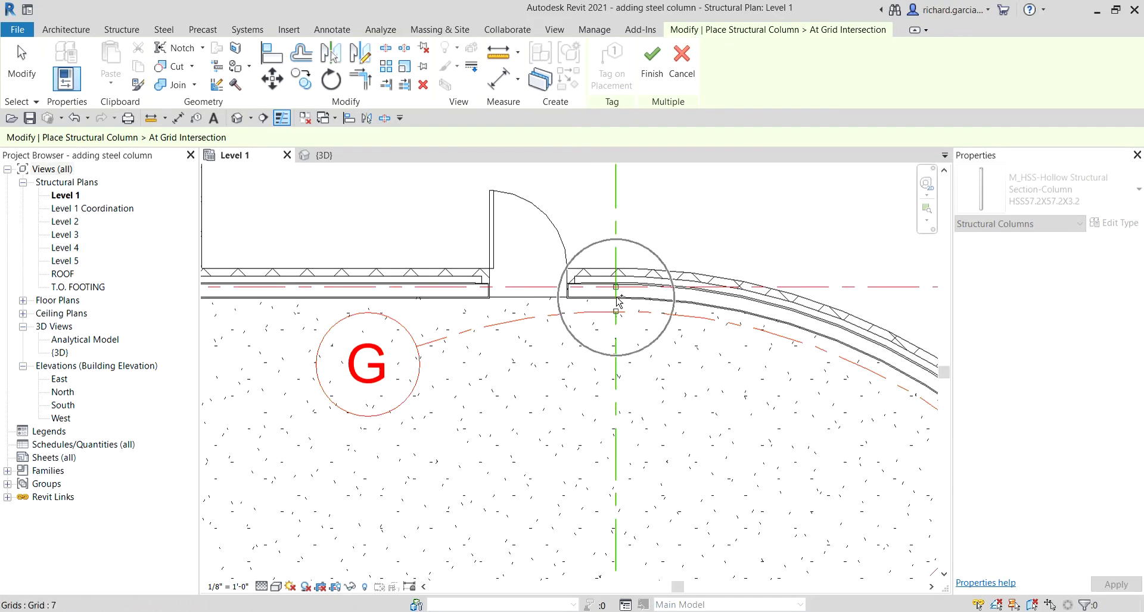
scroll(679, 417, down, 4)
scroll(616, 390, down, 1)
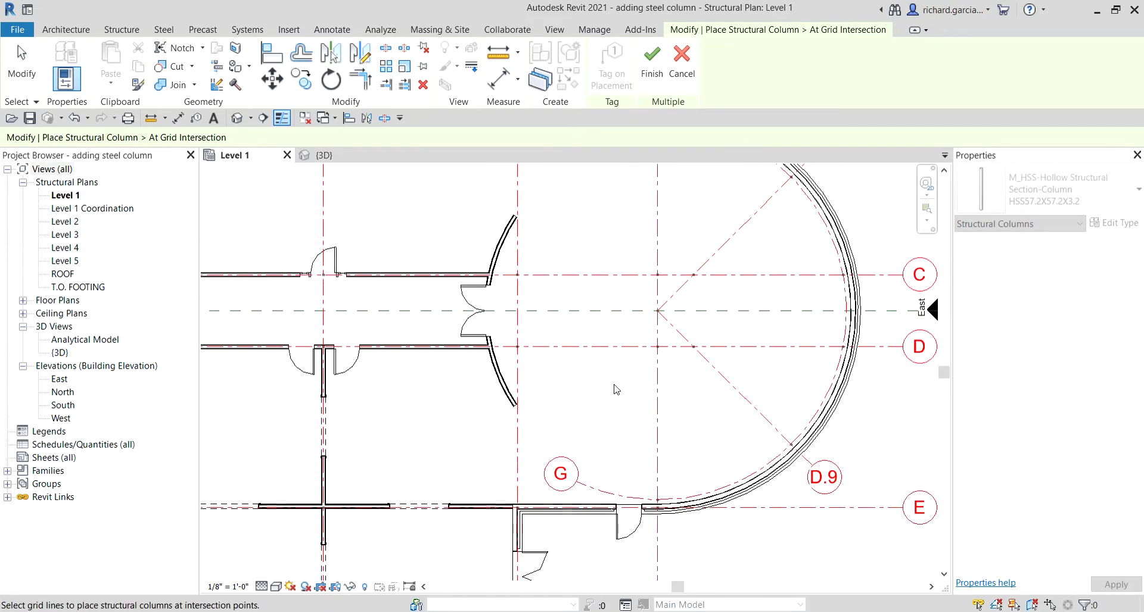
middle_drag(616, 390, 660, 253)
scroll(659, 253, down, 2)
scroll(663, 305, down, 5)
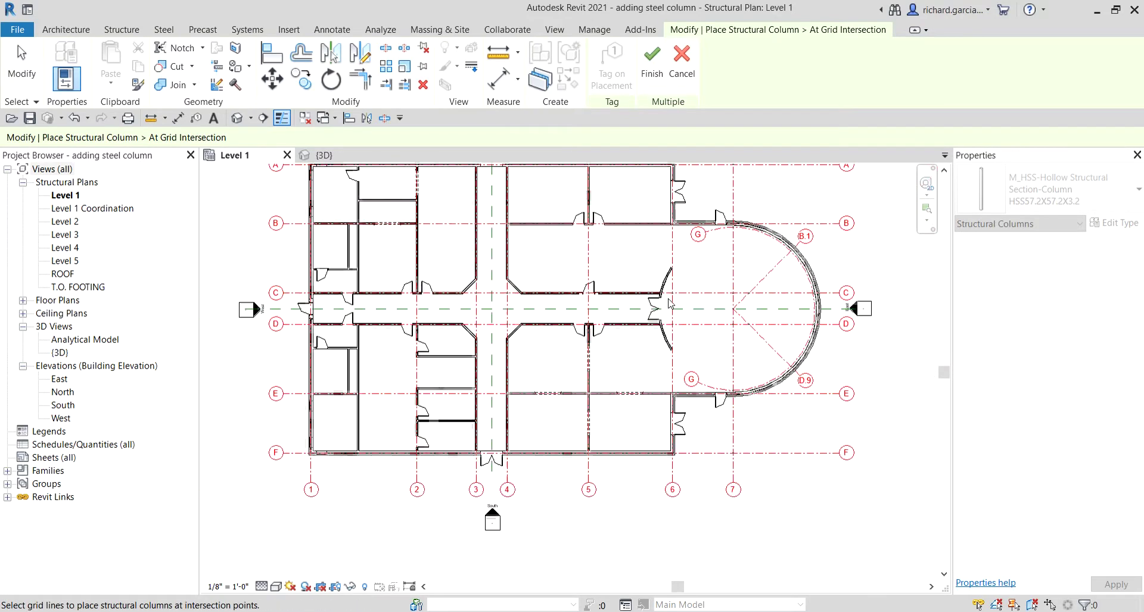
middle_drag(662, 305, 664, 327)
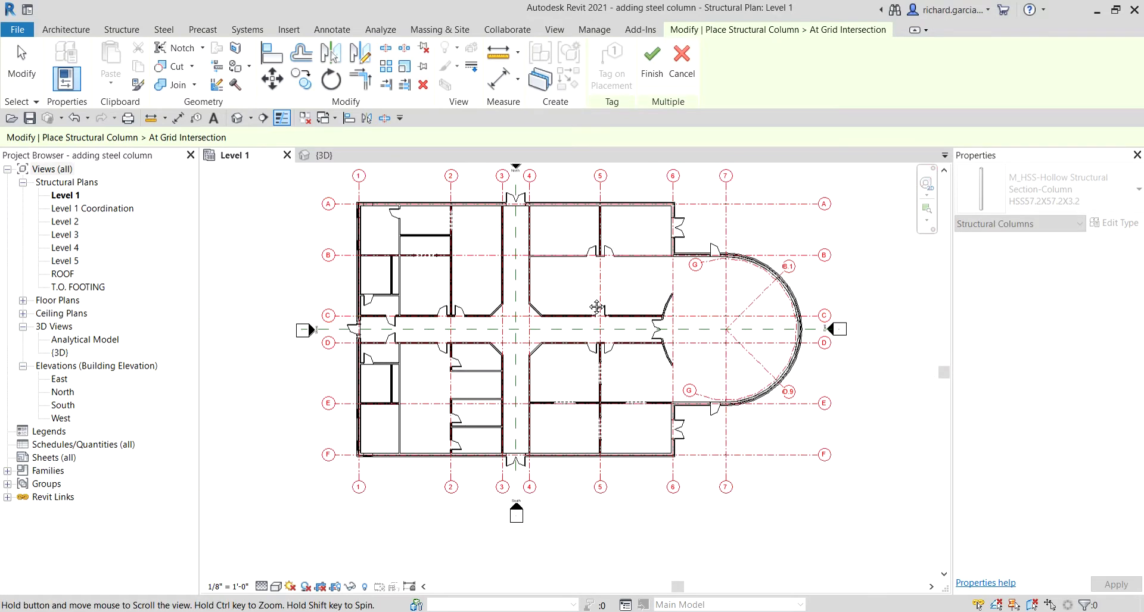
Finish the column placement at the selected grid intersections and leave the Structural Column command.
click(658, 73)
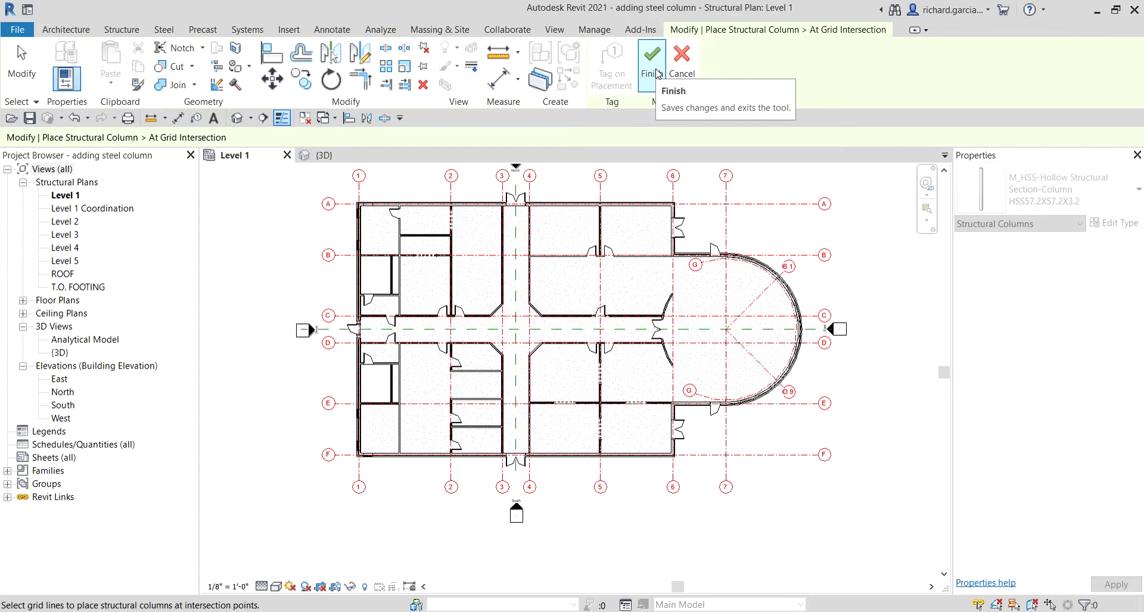
click(652, 73)
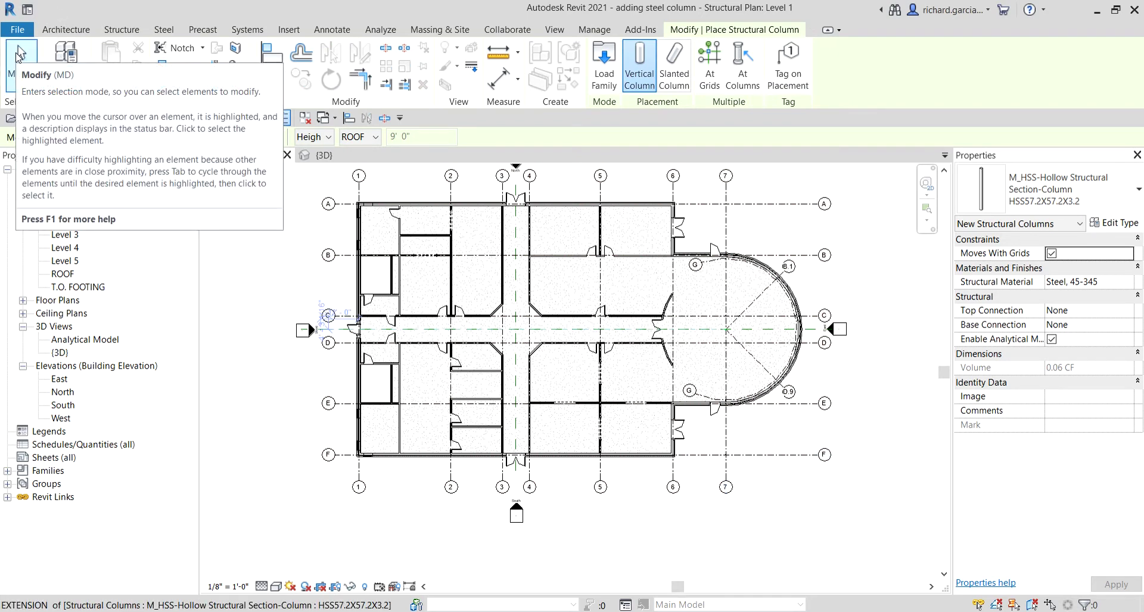
click(19, 54)
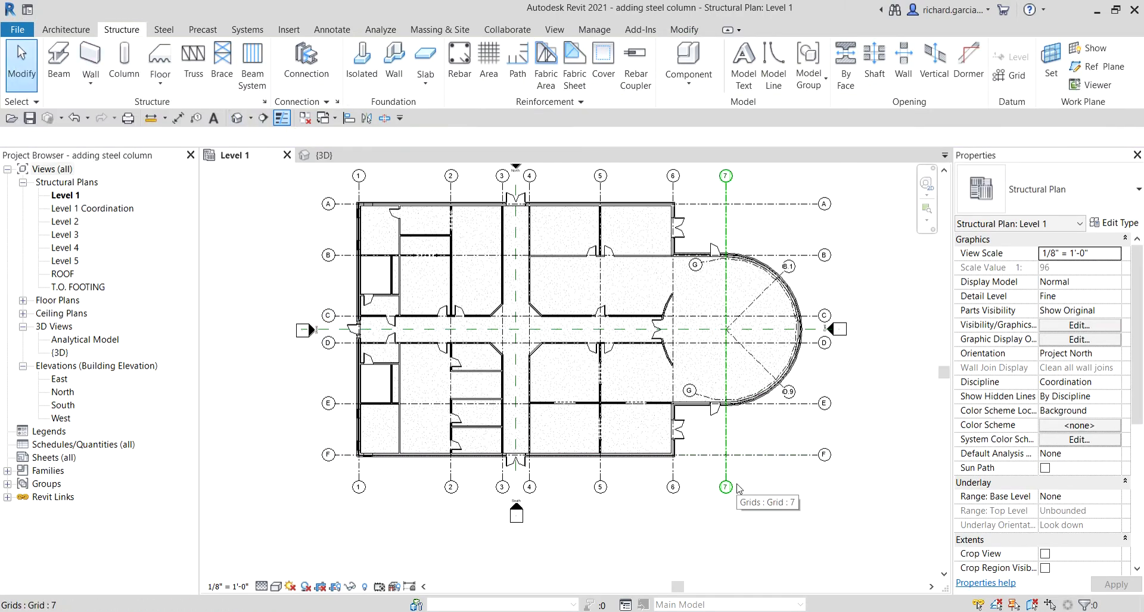
Delete the column at the intersection of grids B.1 and C inside the semicircular room.
scroll(736, 325, up, 10)
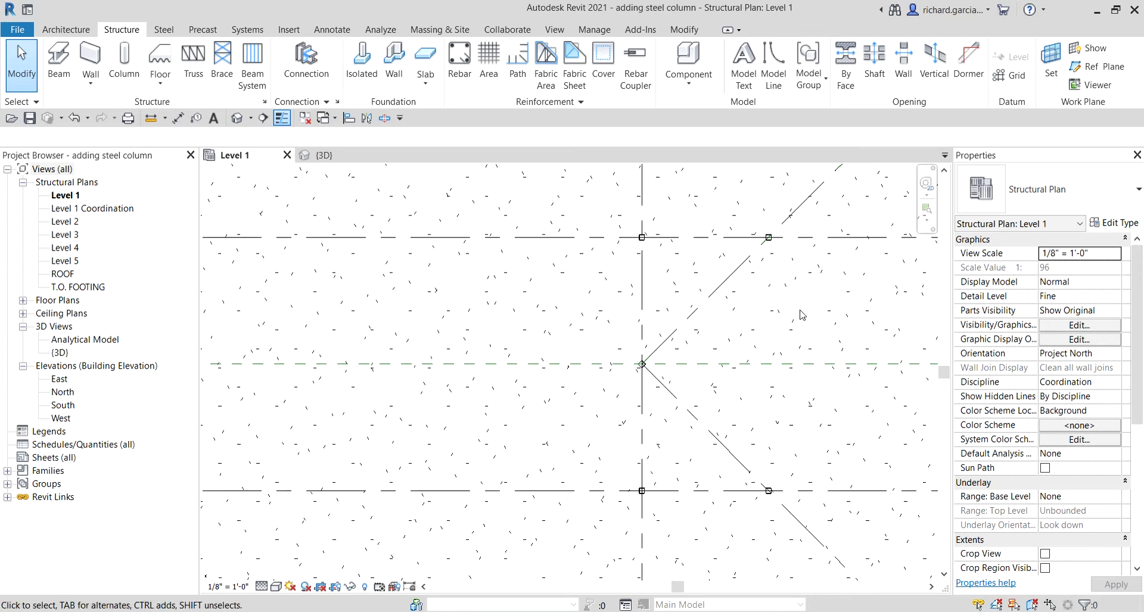
middle_drag(802, 316, 620, 339)
scroll(619, 338, up, 1)
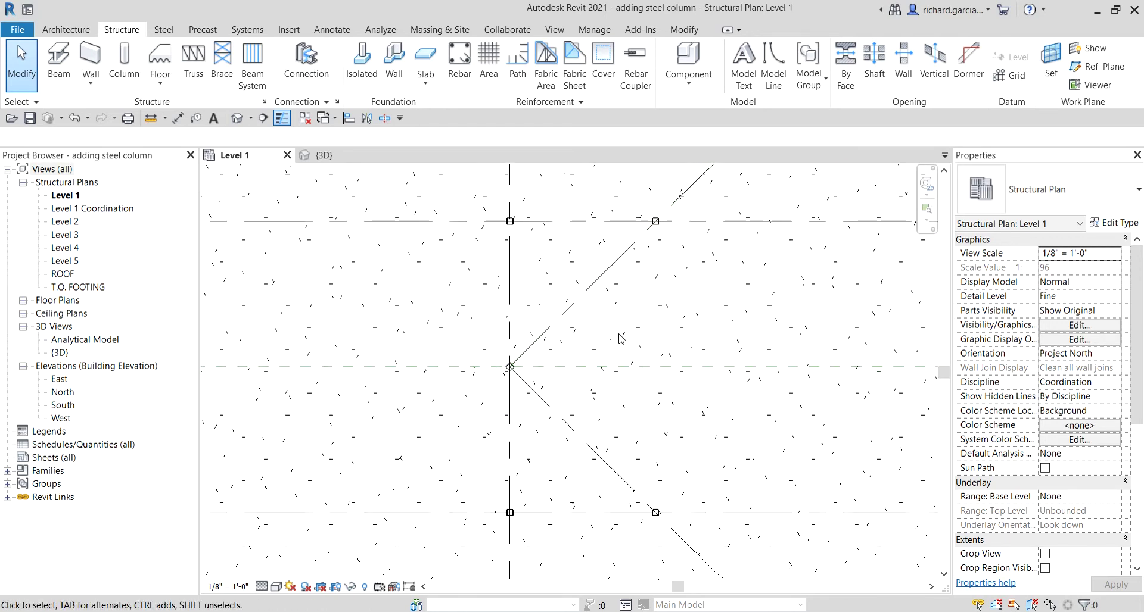
scroll(648, 226, up, 1)
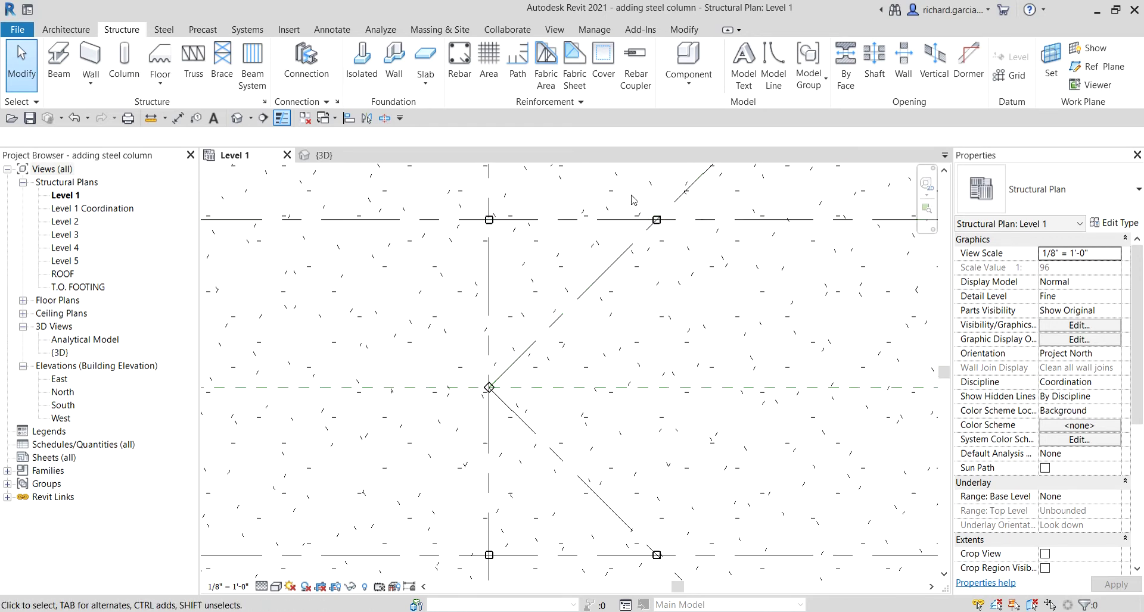
drag(631, 195, 723, 285)
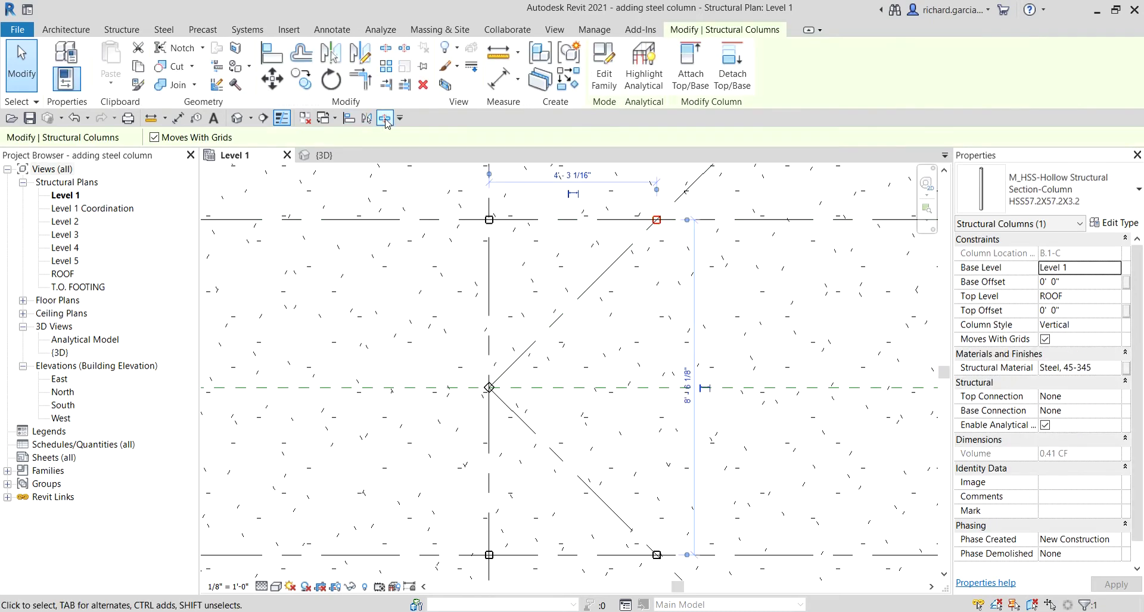
click(423, 85)
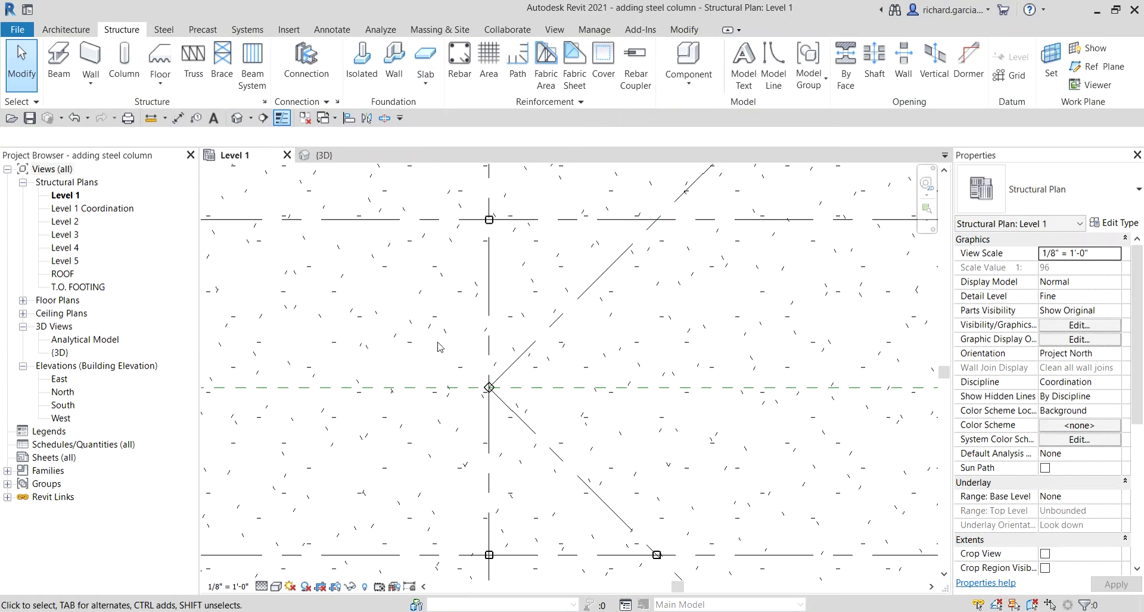
Delete the column where grids 7, B.1 and D.9 meet at the centre of the semicircular room.
drag(401, 327, 571, 452)
key(Delete)
scroll(732, 441, up, 5)
middle_drag(733, 441, 631, 417)
scroll(760, 471, down, 5)
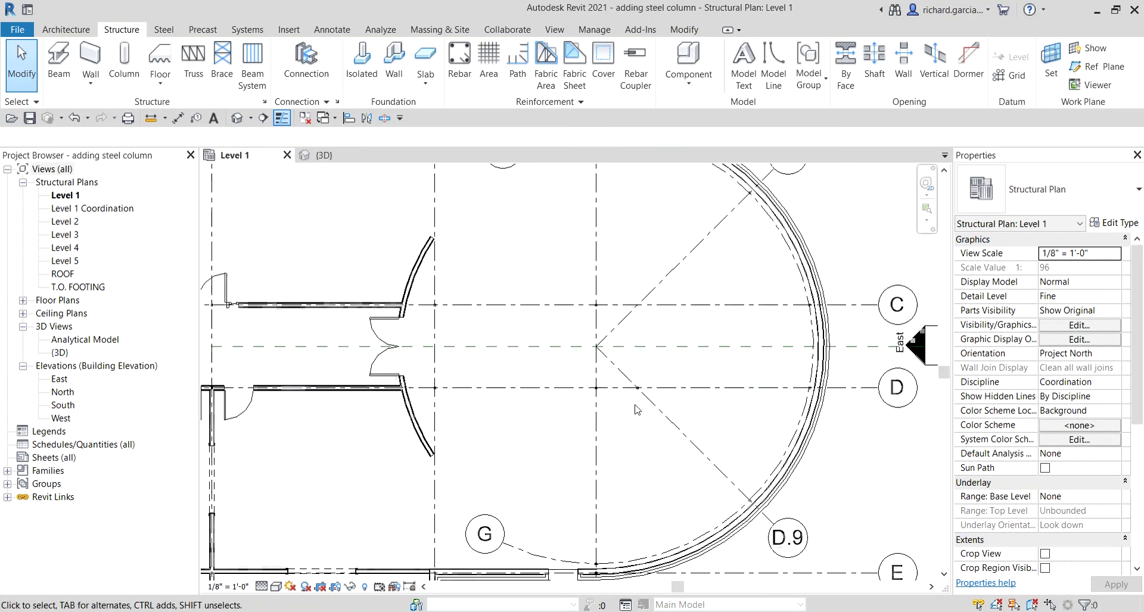
Delete the column at the intersection of grids D and D.9 inside the semicircular room.
scroll(630, 417, up, 6)
drag(630, 417, 689, 295)
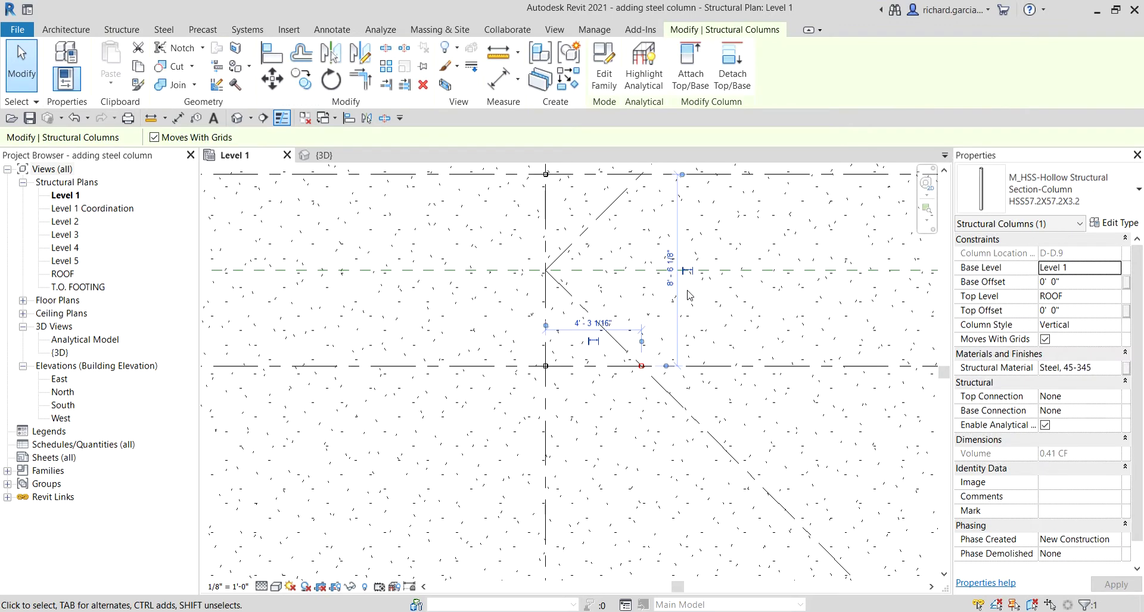
key(Delete)
scroll(594, 348, down, 3)
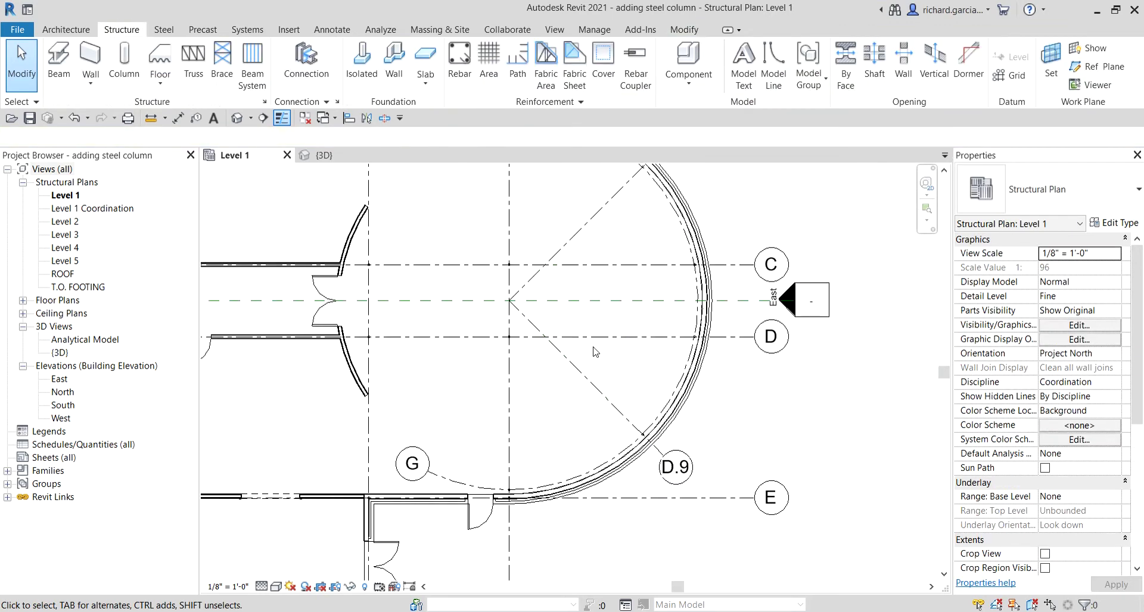
Delete the column standing outside the building at grids A and 7.
middle_drag(570, 266, 613, 429)
scroll(613, 321, up, 2)
middle_drag(614, 321, 643, 550)
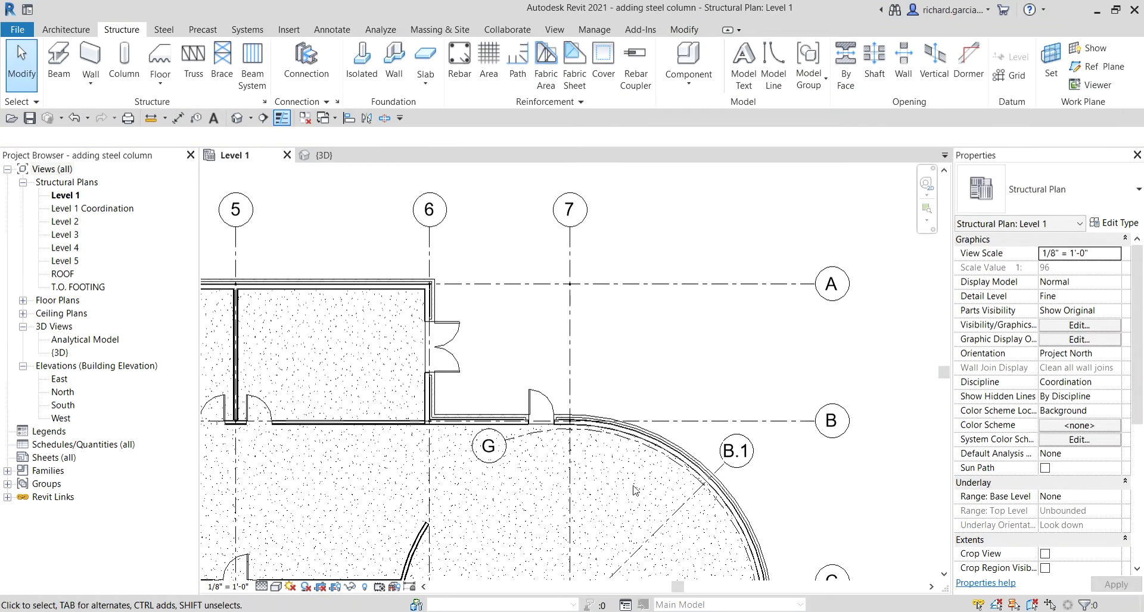
scroll(625, 357, up, 4)
drag(550, 268, 704, 415)
key(Delete)
scroll(703, 415, down, 3)
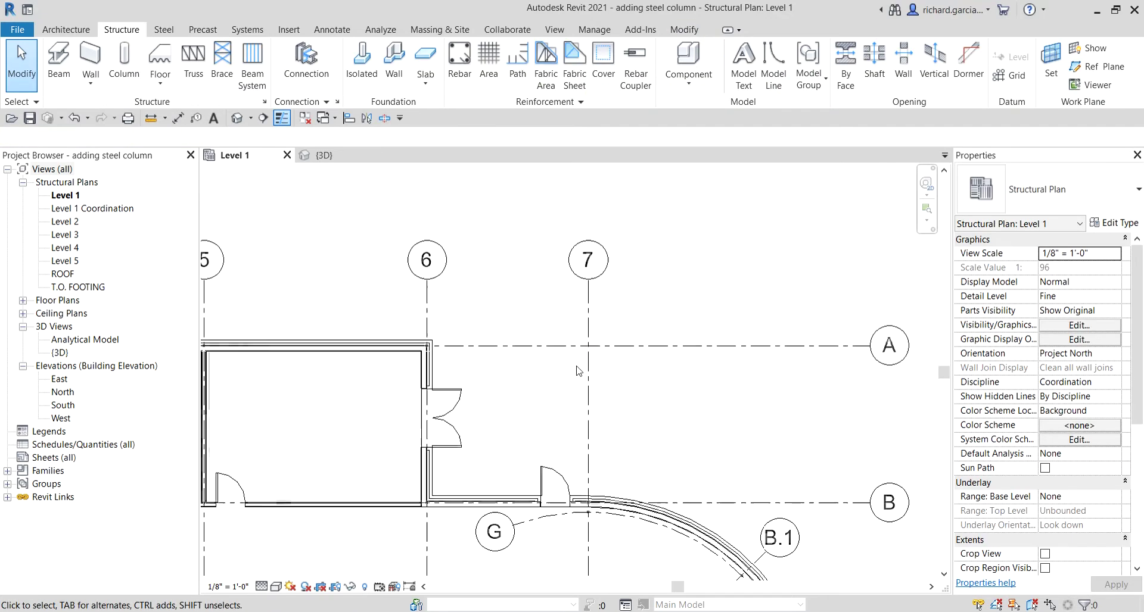
Delete the column standing outside the building at grids F and 7.
middle_drag(649, 571, 626, 484)
scroll(626, 484, up, 6)
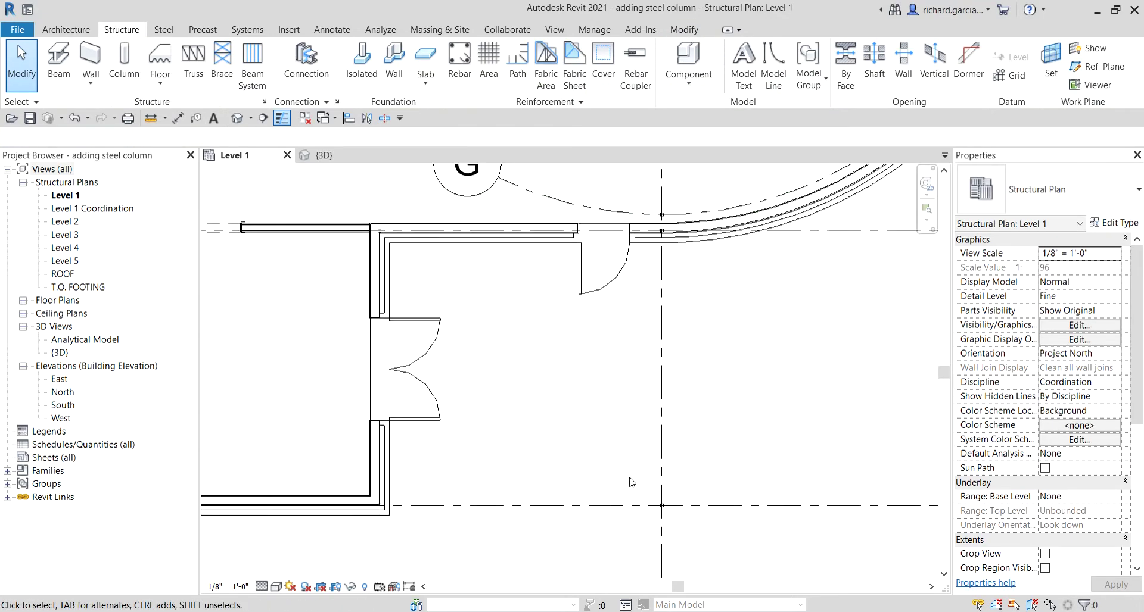
drag(634, 349, 786, 461)
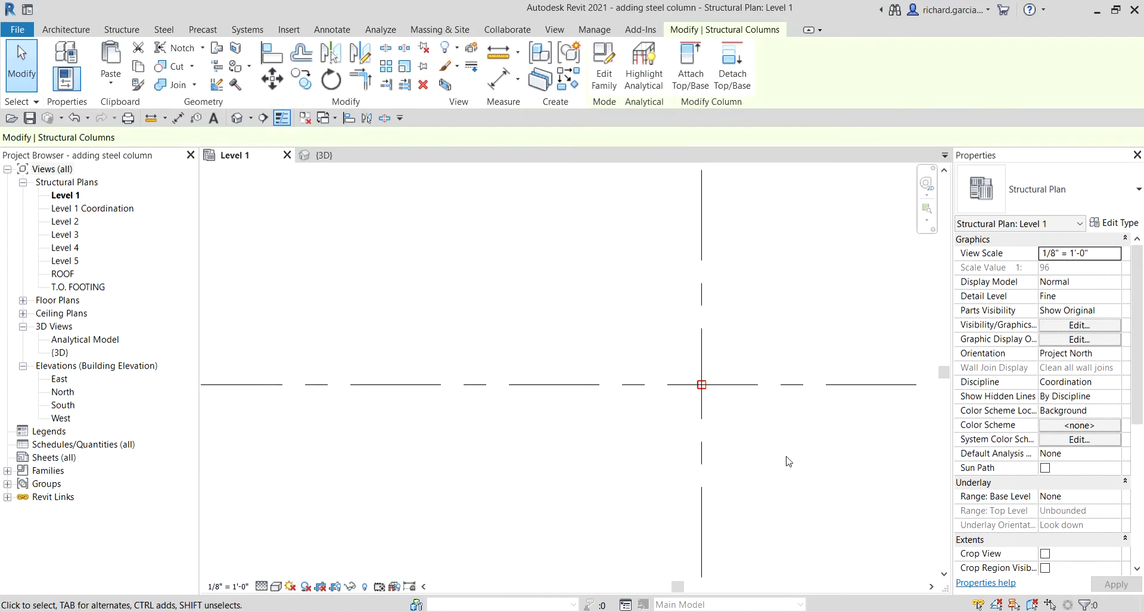
key(Delete)
scroll(661, 310, down, 5)
Examine the columns in the Level 1 plan around the doors, corridor walls and grid intersections.
middle_drag(420, 358, 689, 355)
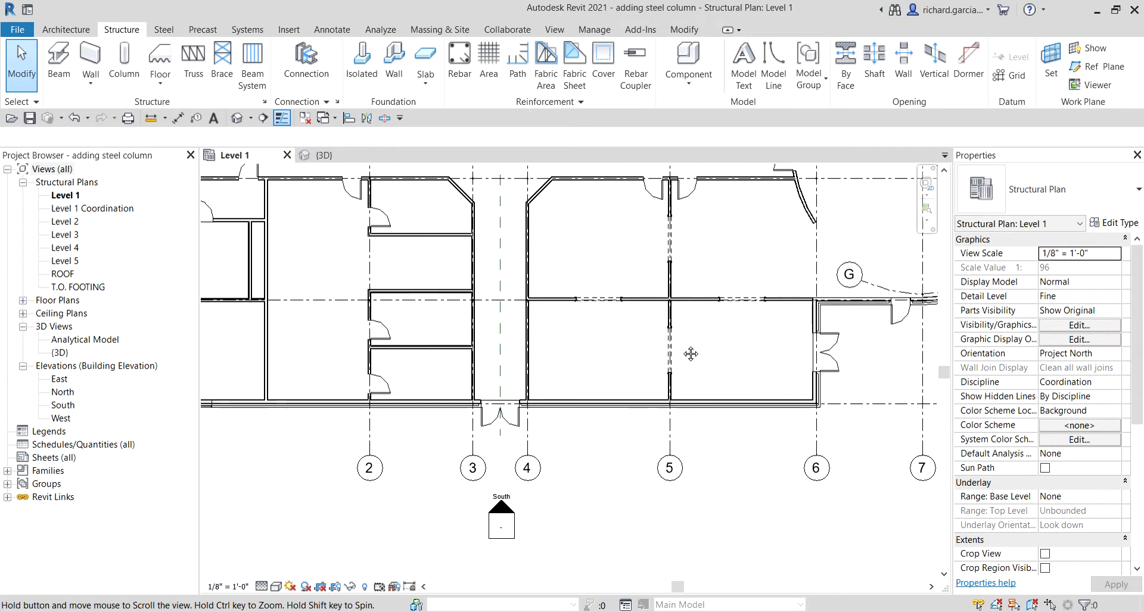
scroll(548, 317, up, 4)
scroll(727, 262, down, 2)
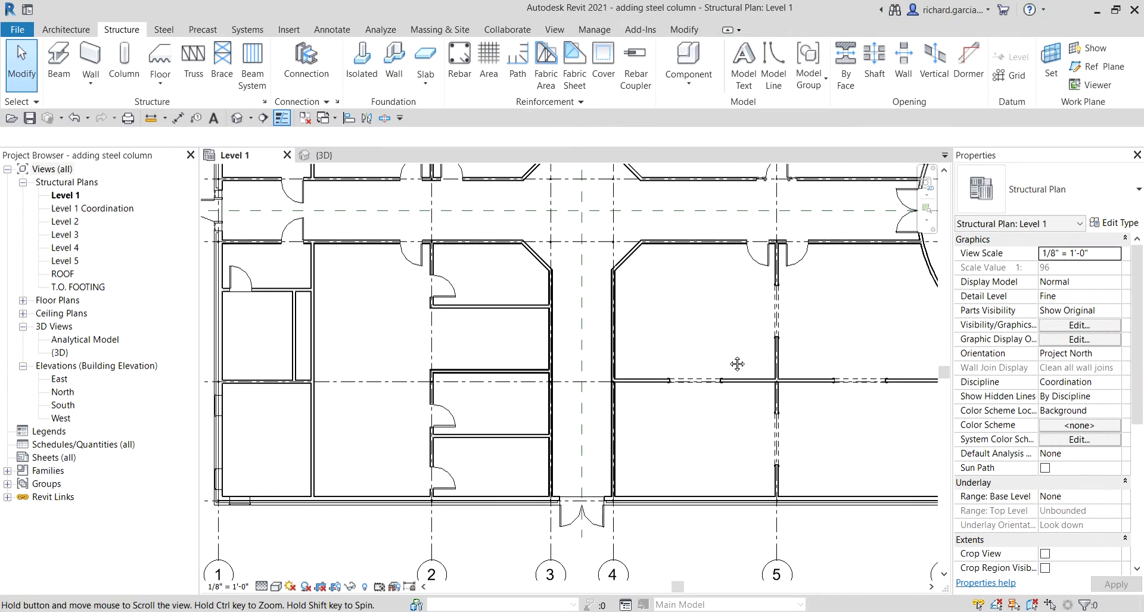
scroll(798, 309, up, 5)
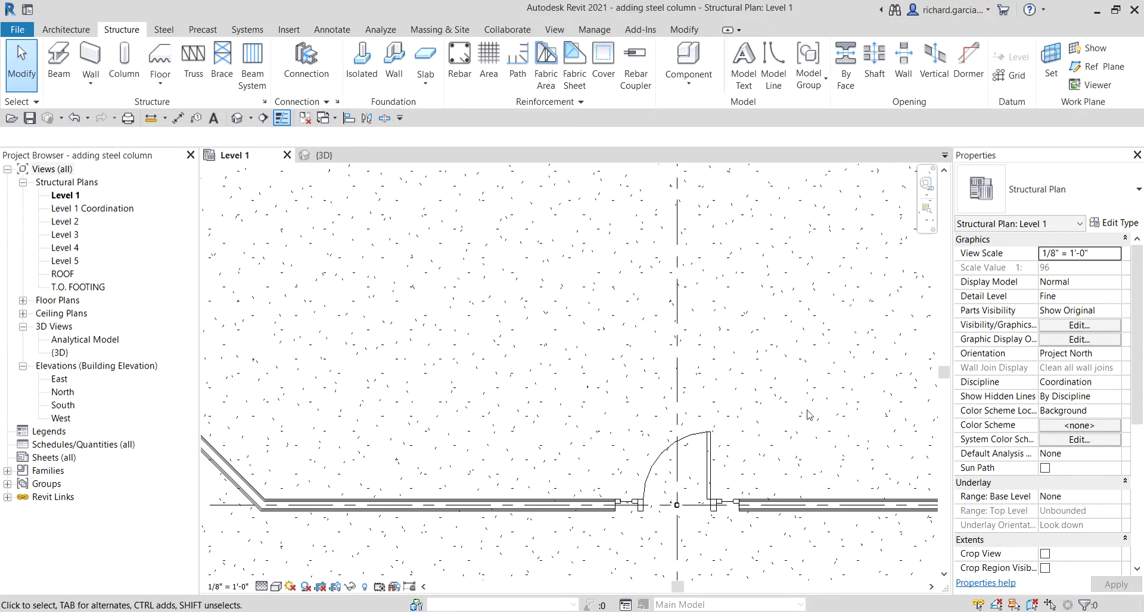
scroll(809, 415, down, 2)
scroll(687, 299, up, 3)
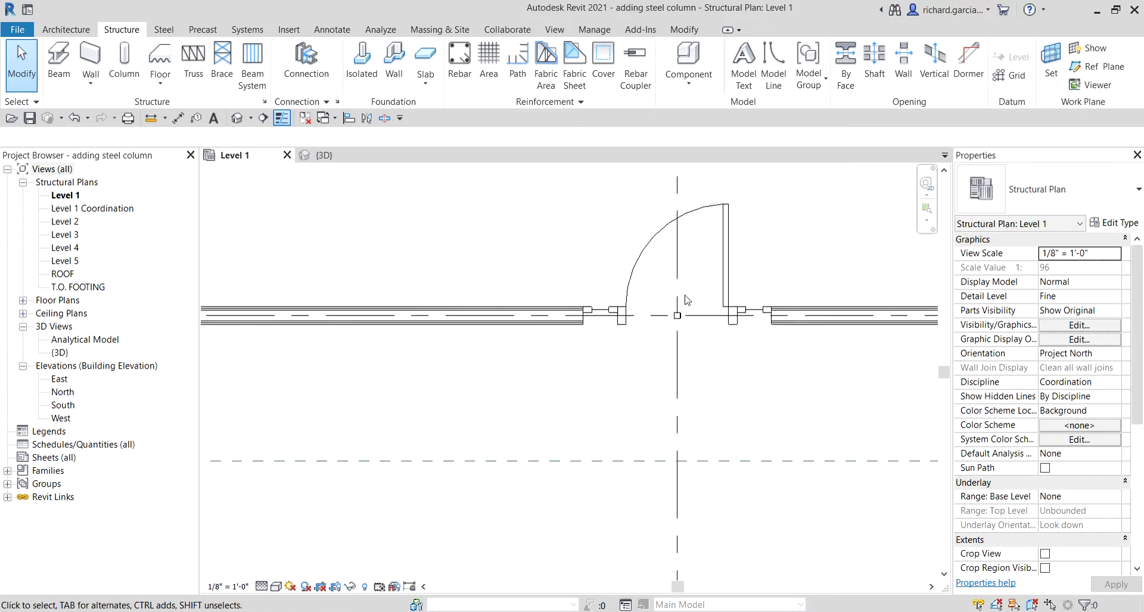
middle_drag(686, 300, 733, 370)
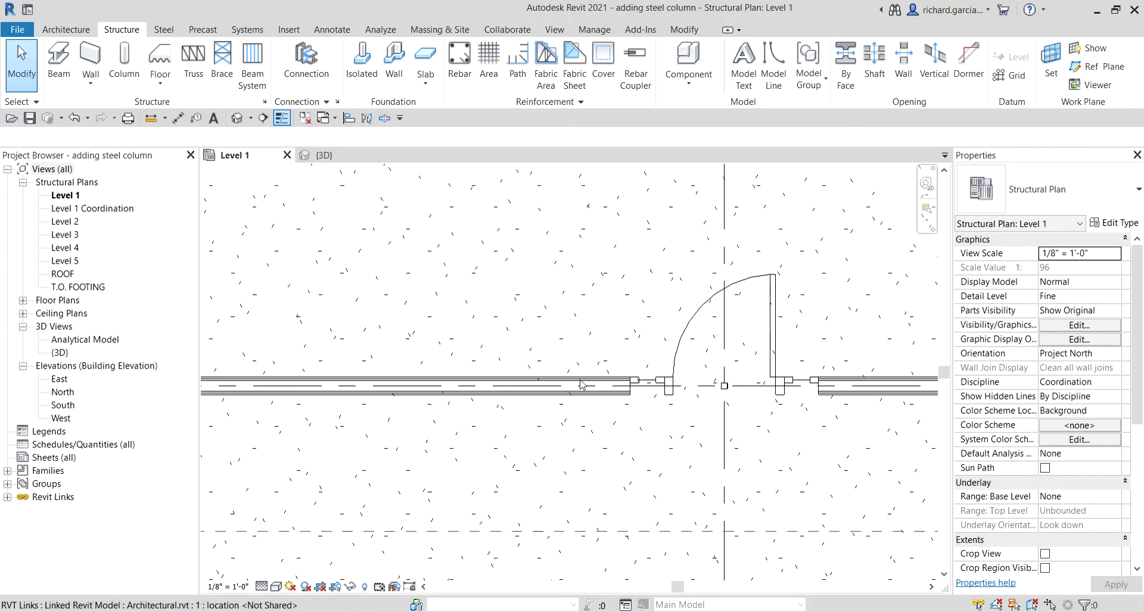
scroll(691, 346, down, 3)
middle_drag(456, 425, 592, 337)
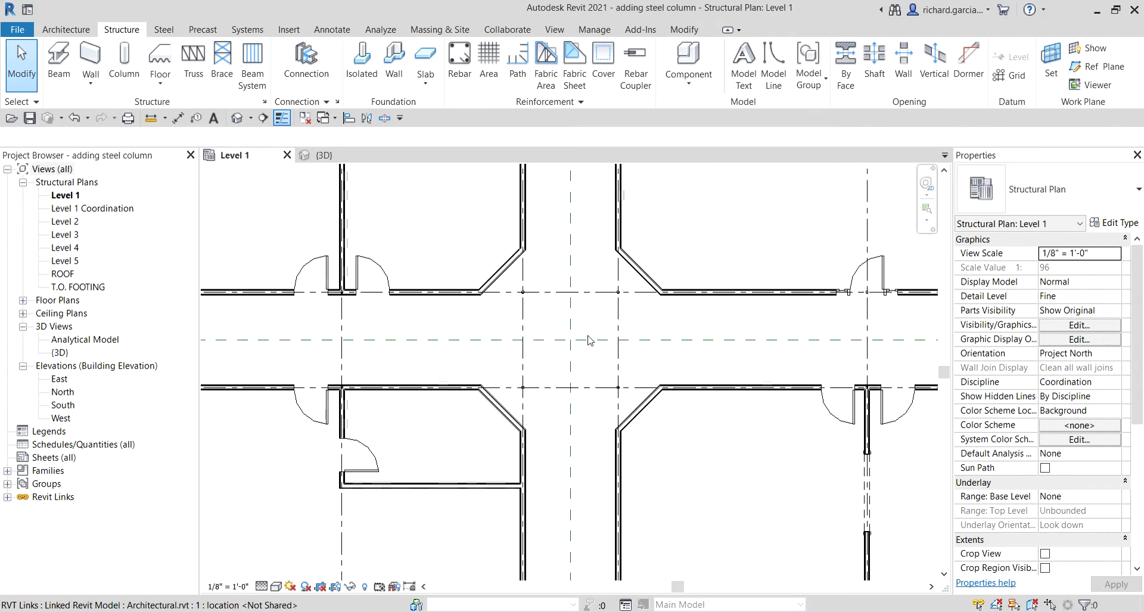
Turn off the thin lines display and review the column positions across the whole Level 1 plan.
click(282, 119)
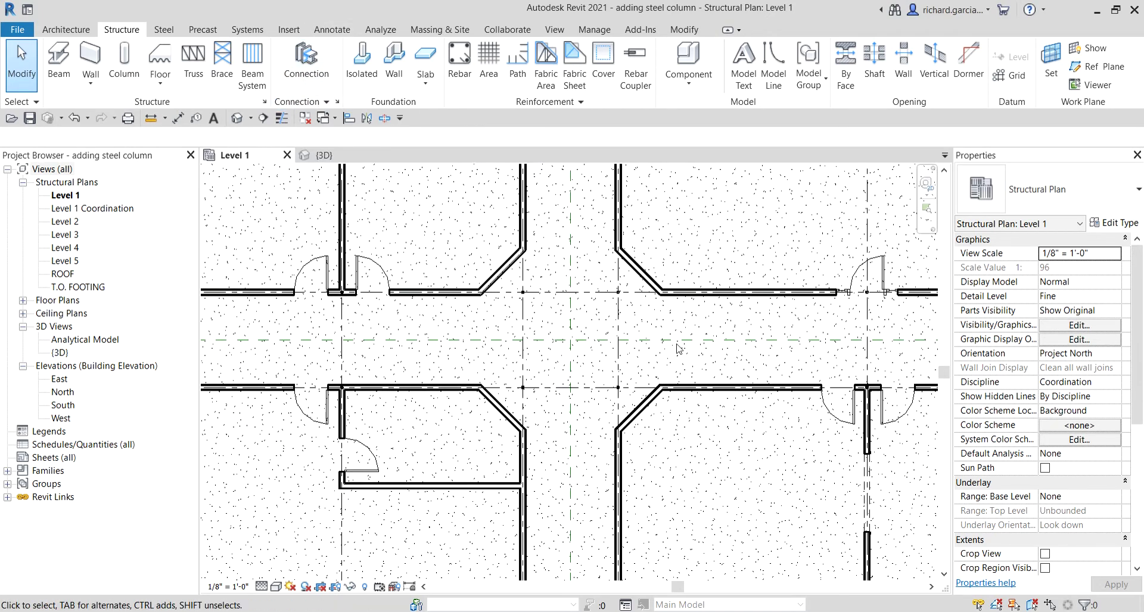
scroll(650, 358, up, 3)
middle_drag(495, 459, 772, 349)
scroll(658, 348, down, 2)
scroll(658, 348, down, 3)
scroll(659, 348, down, 3)
scroll(685, 224, up, 3)
scroll(667, 197, up, 3)
middle_drag(596, 253, 602, 286)
scroll(602, 286, down, 6)
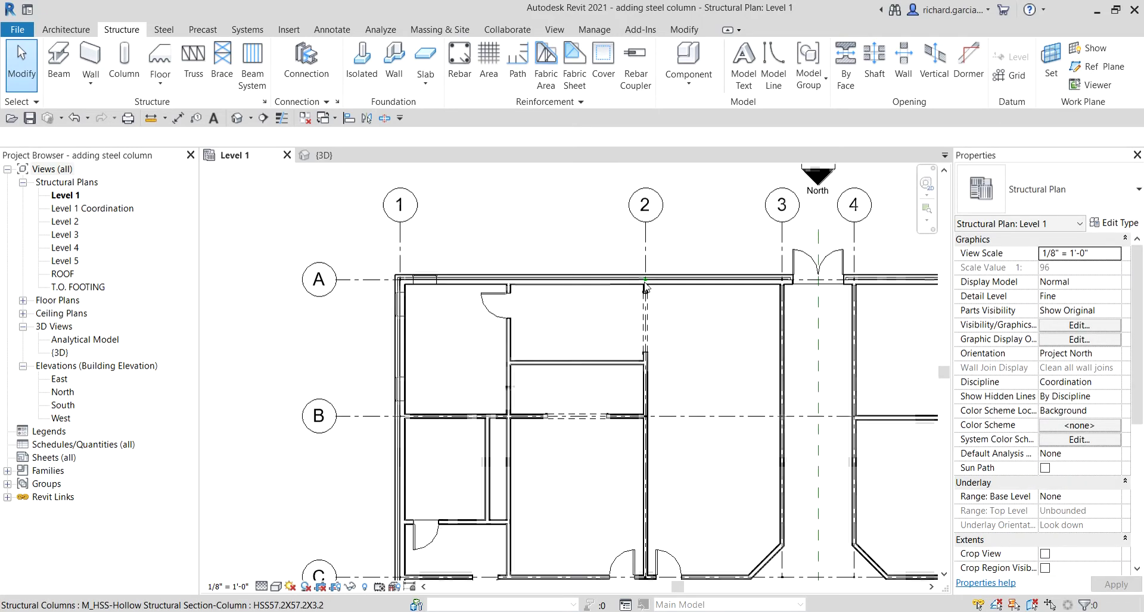
scroll(648, 344, down, 6)
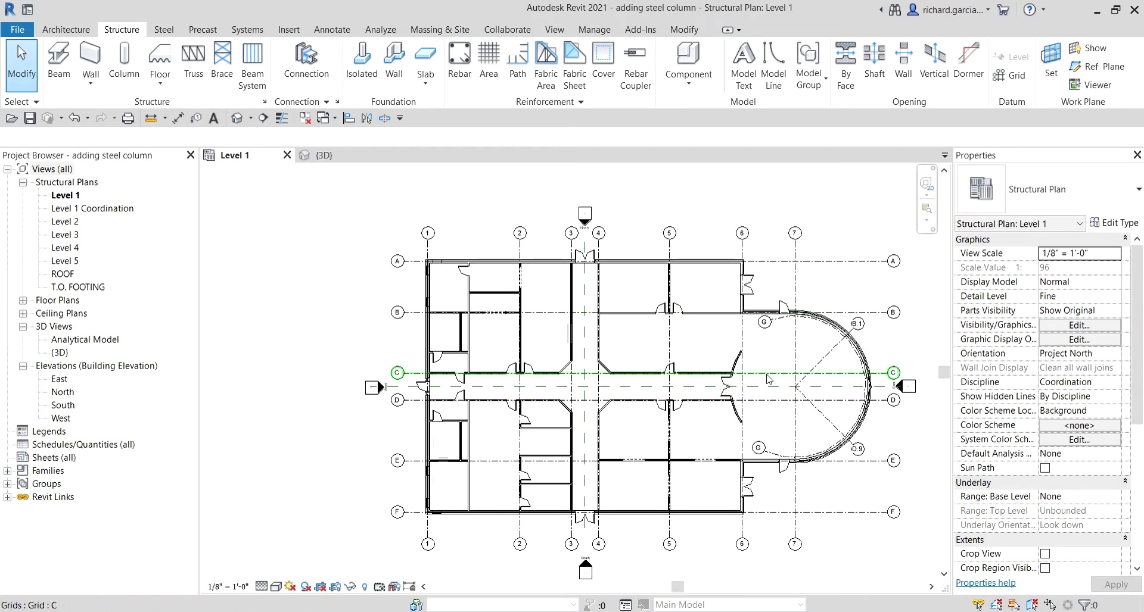
middle_drag(669, 301, 573, 325)
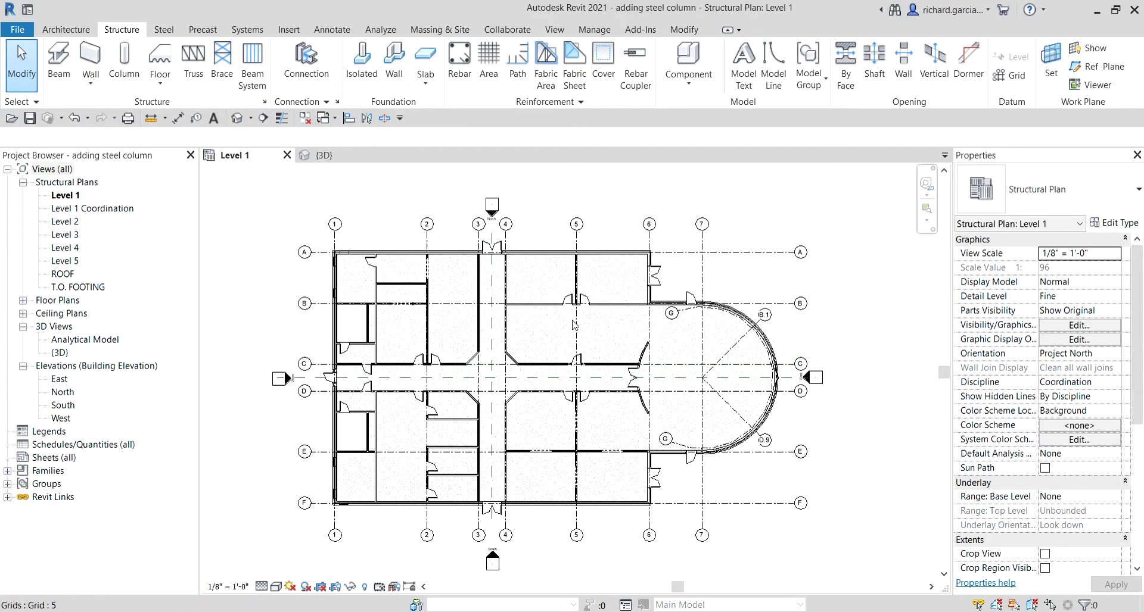
Switch to the default 3D view and turn off its section box.
click(323, 156)
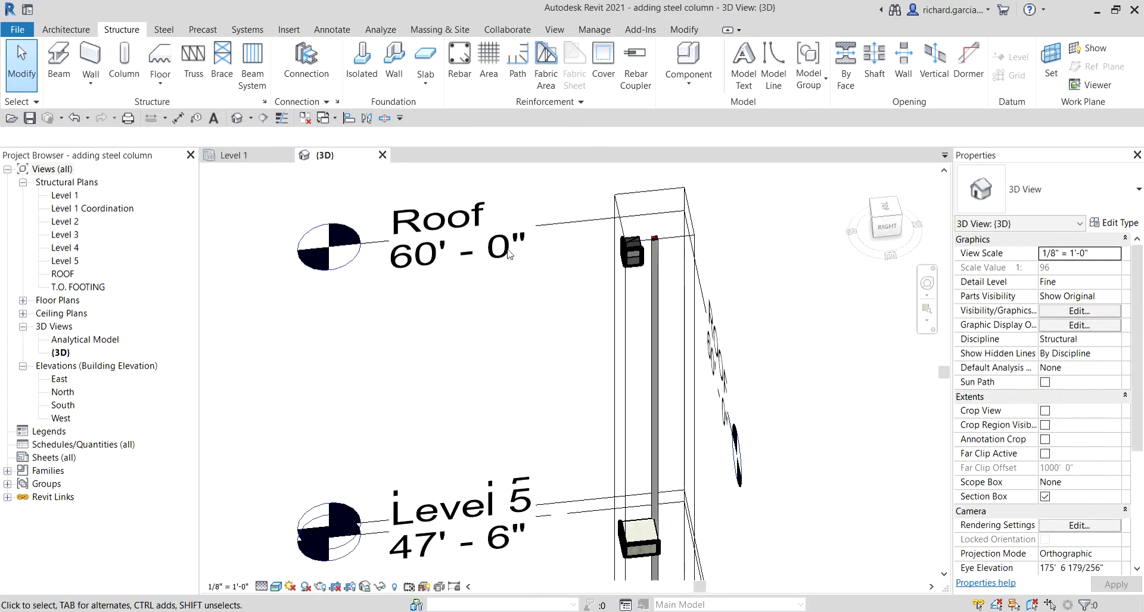
scroll(929, 436, down, 3)
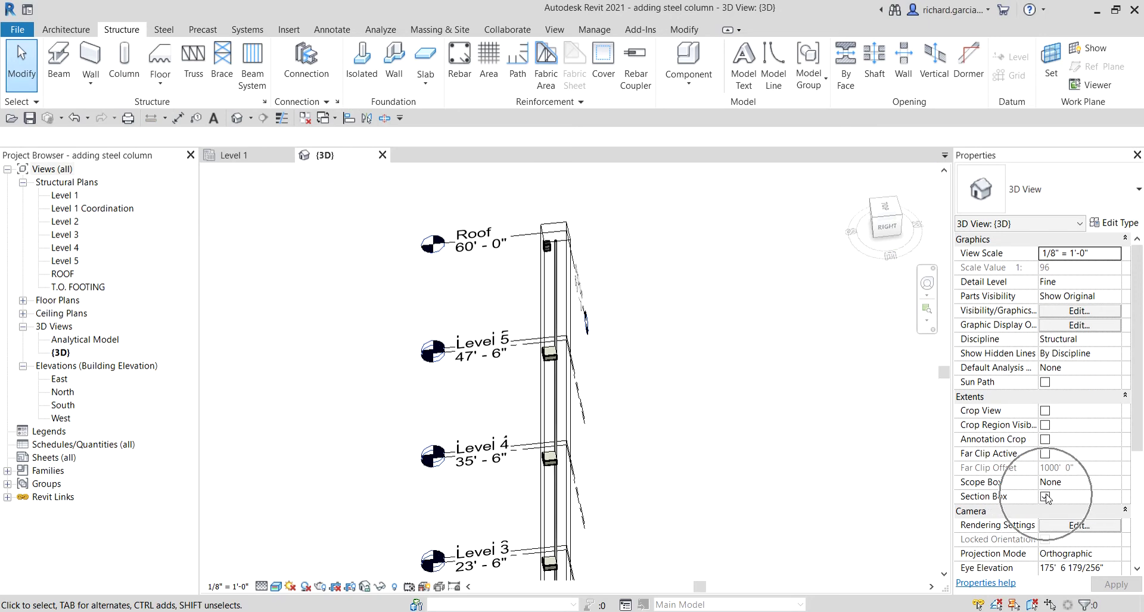
click(1046, 496)
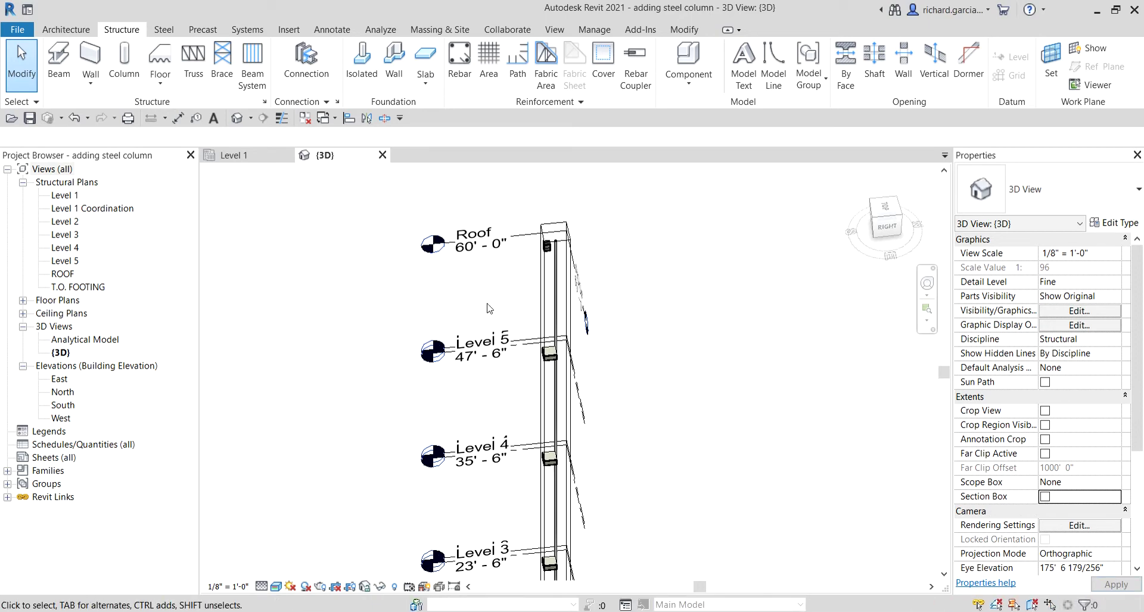
Examine the steel columns running through the floors to the roof around the 3D building.
scroll(487, 303, up, 5)
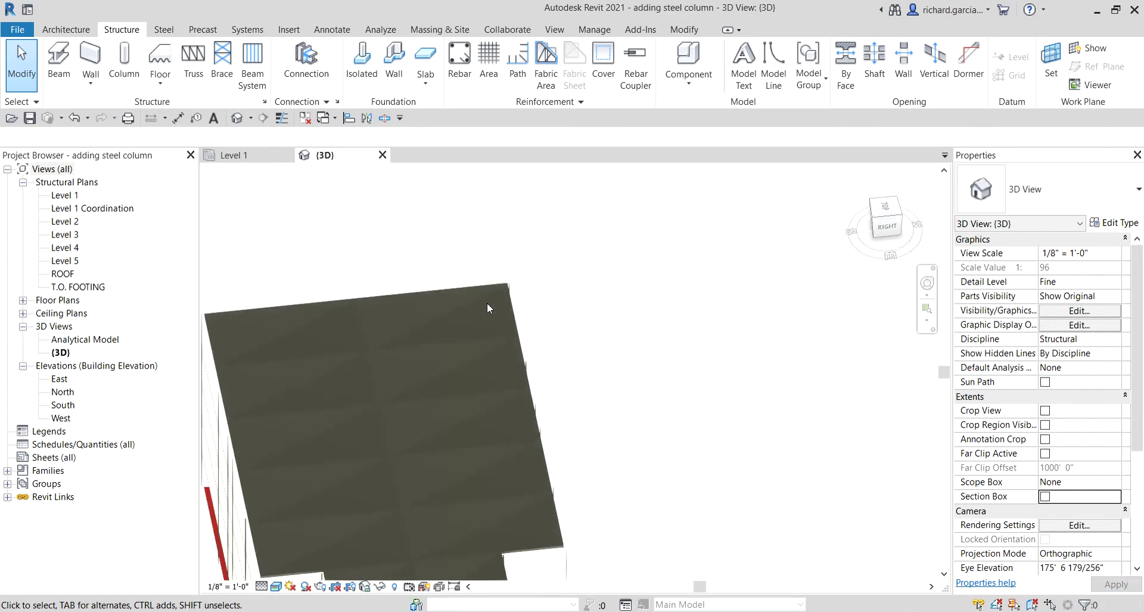
scroll(515, 341, down, 5)
shift+middle_drag(569, 282, 674, 260)
scroll(674, 260, up, 6)
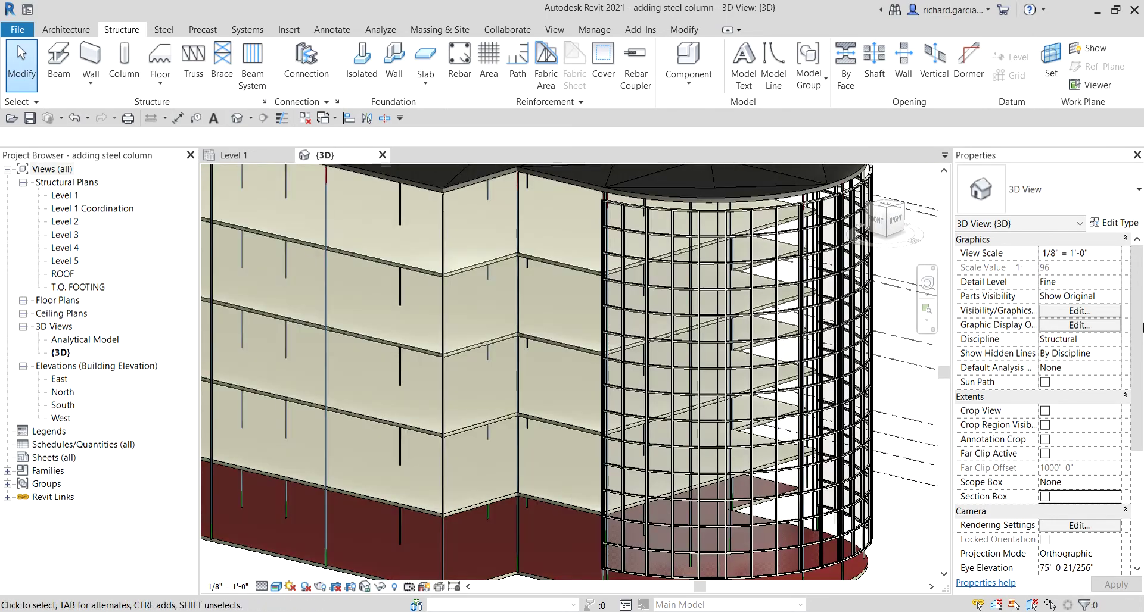
scroll(530, 421, down, 5)
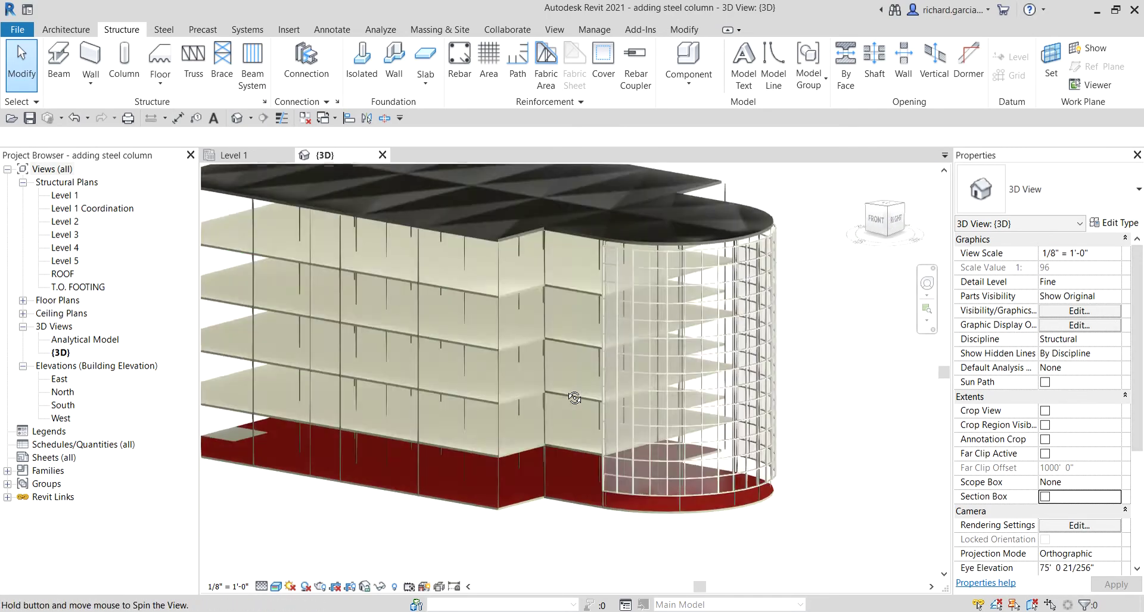
mouse_move(582, 387)
shift+middle_down()
mouse_move(587, 370)
mouse_move(580, 400)
shift+middle_up()
scroll(505, 280, up, 8)
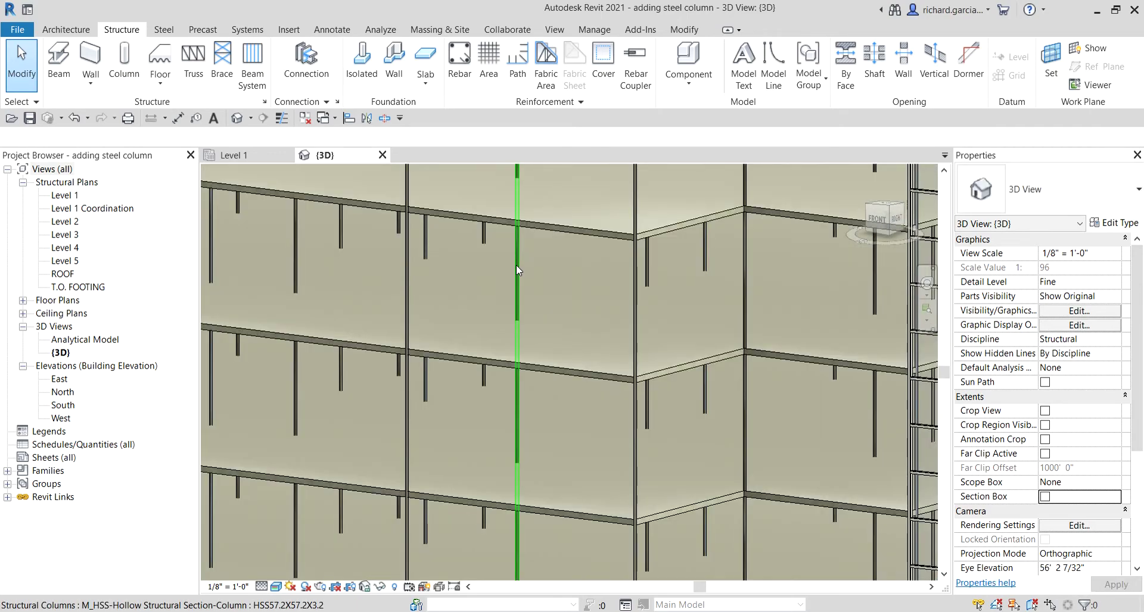
scroll(515, 266, down, 6)
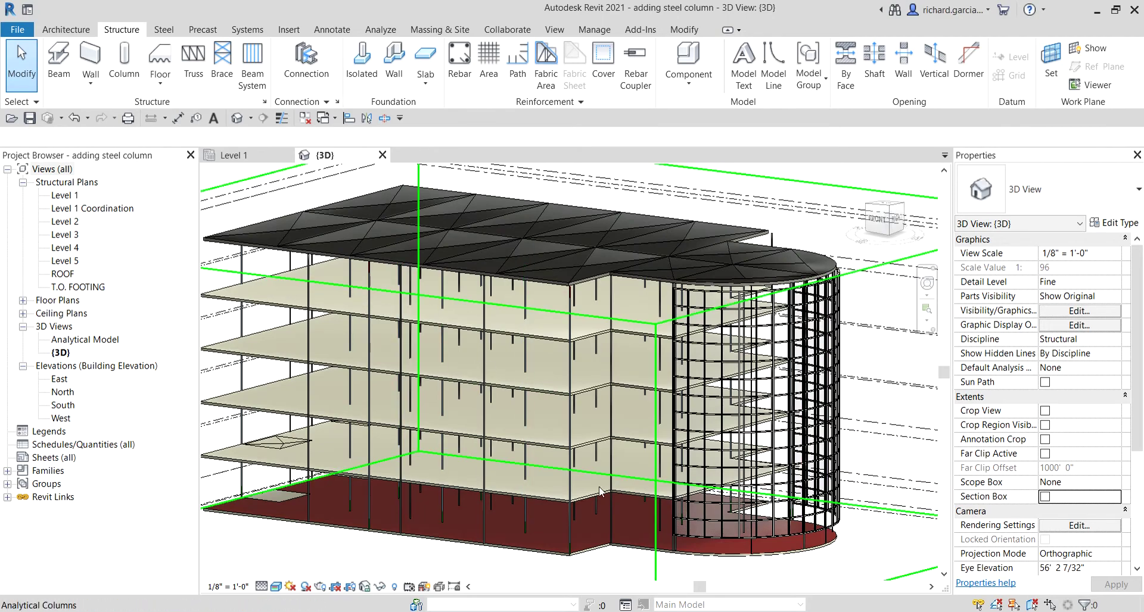
Select all instances of the HSS57.2X57.2X3.2 column visible in the 3D view and temporarily isolate them.
click(242, 277)
right_click(240, 274)
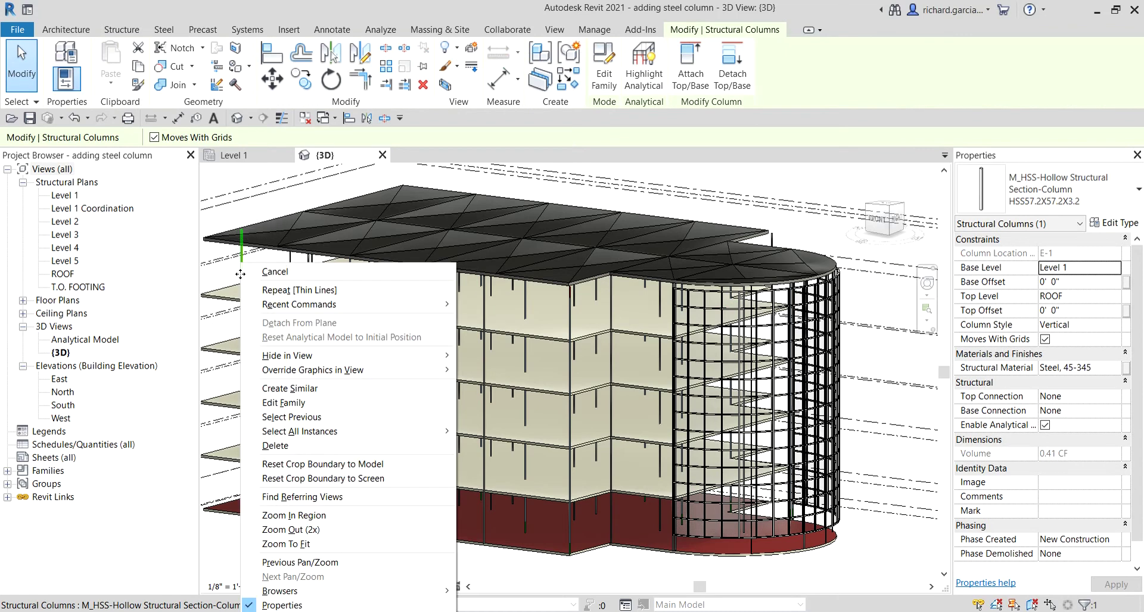
mouse_move(361, 437)
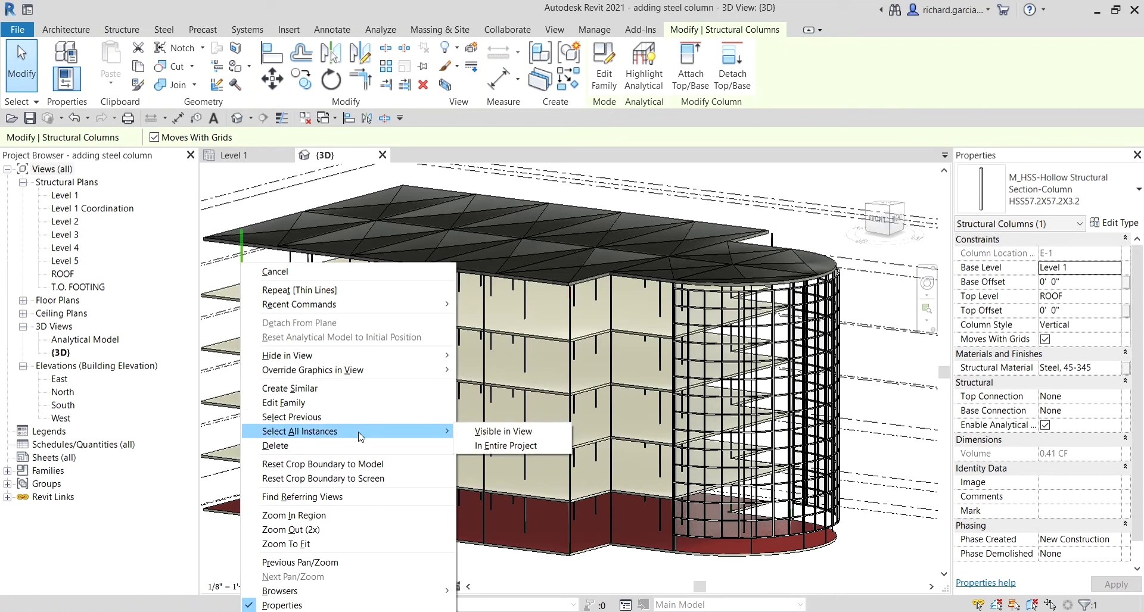
click(501, 428)
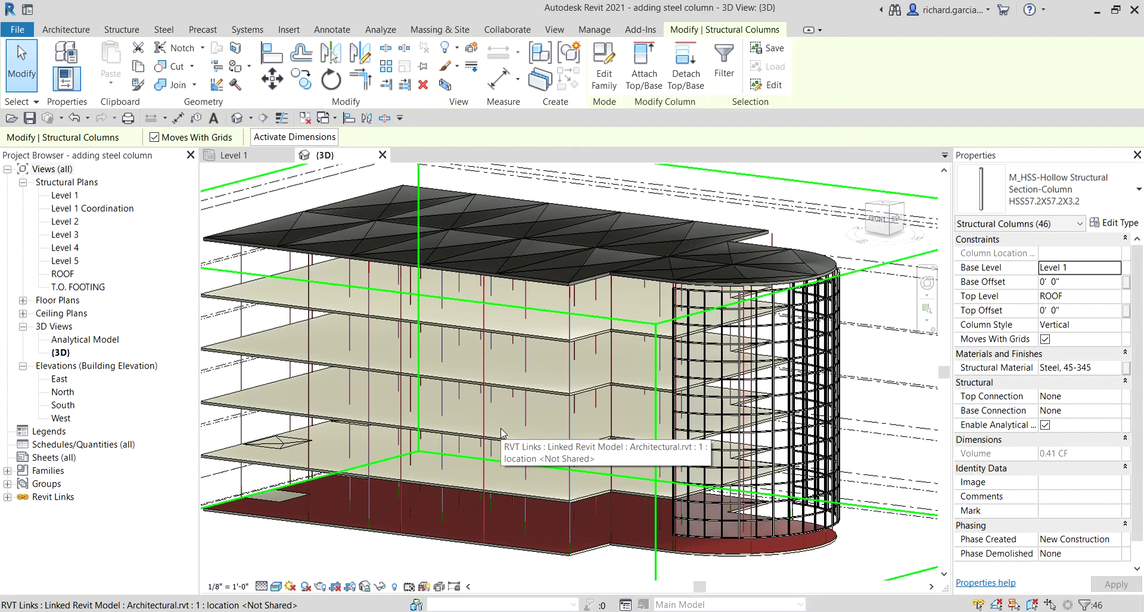
click(380, 587)
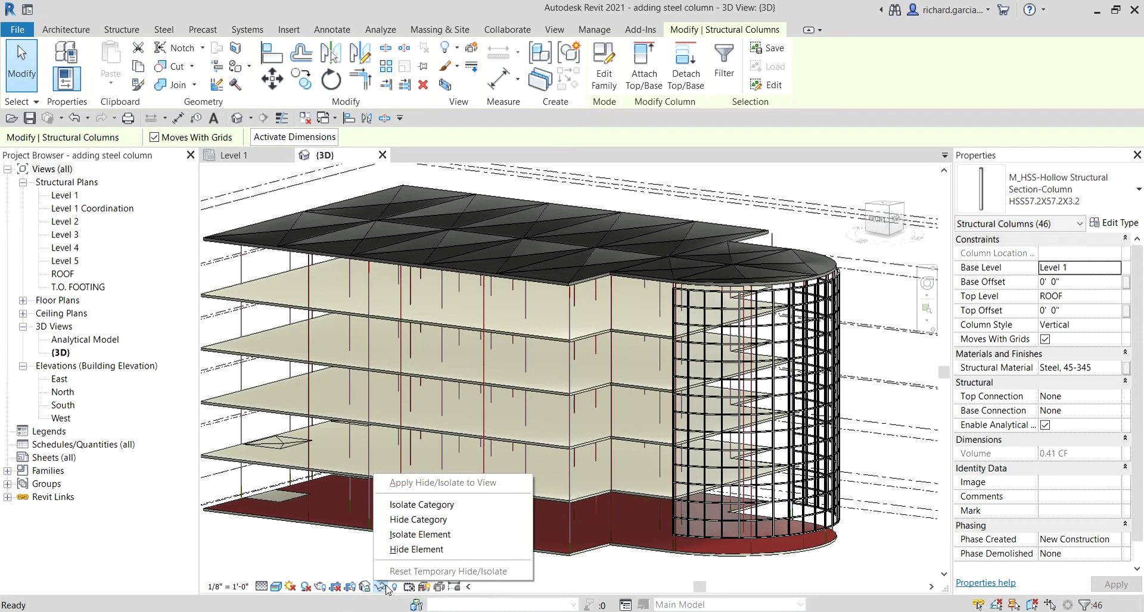
click(397, 540)
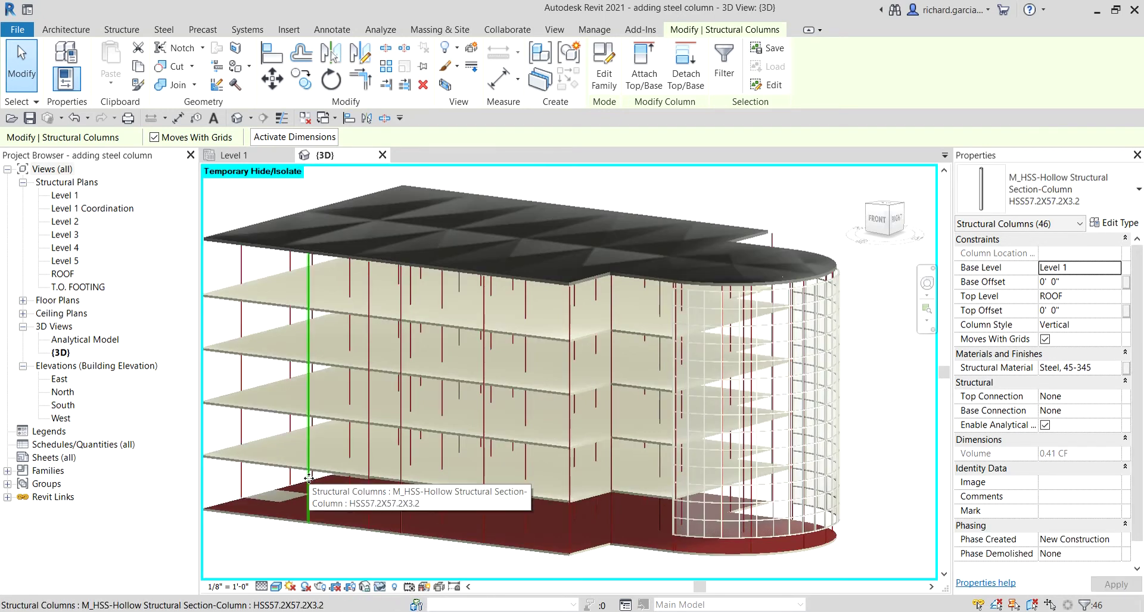
key(Escape)
Select the corner column at grids E and 1 and try to isolate the structural column category.
scroll(255, 283, up, 5)
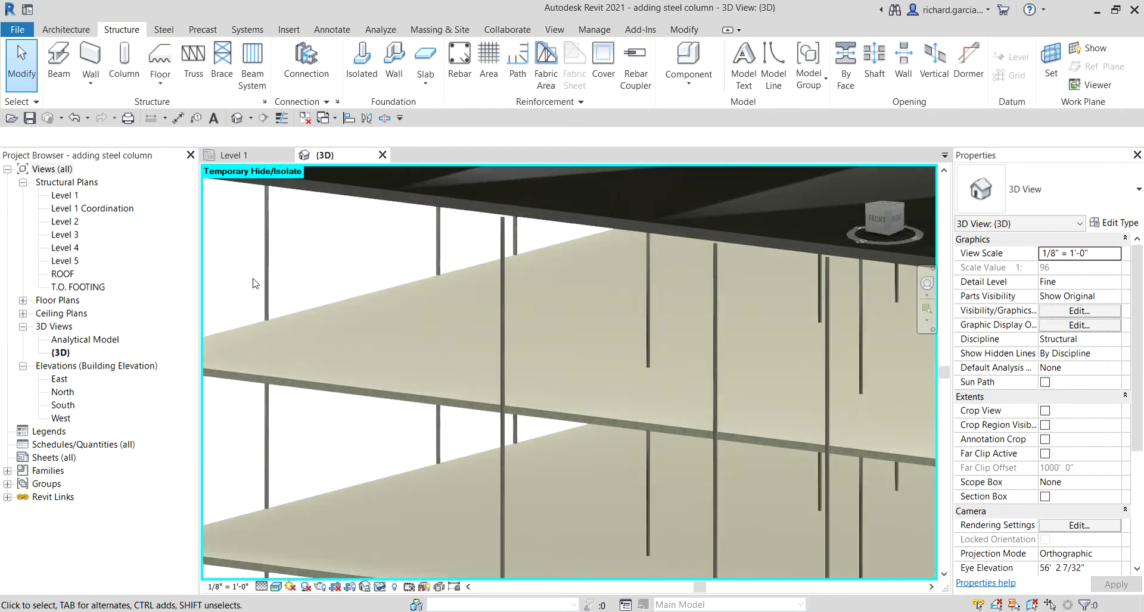
scroll(256, 285, up, 2)
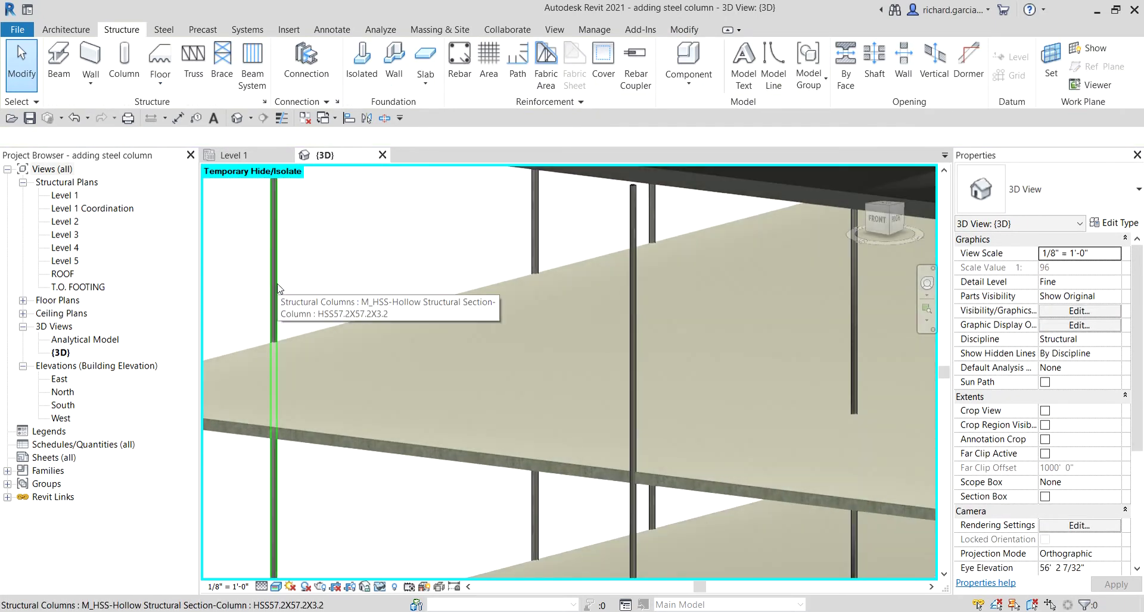
click(278, 289)
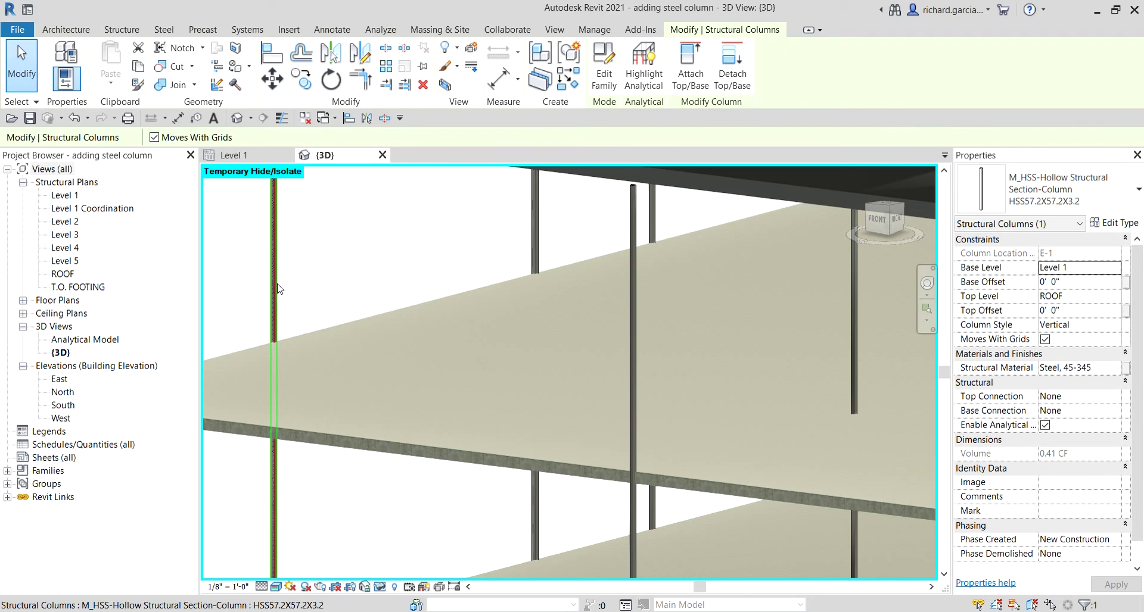
click(380, 587)
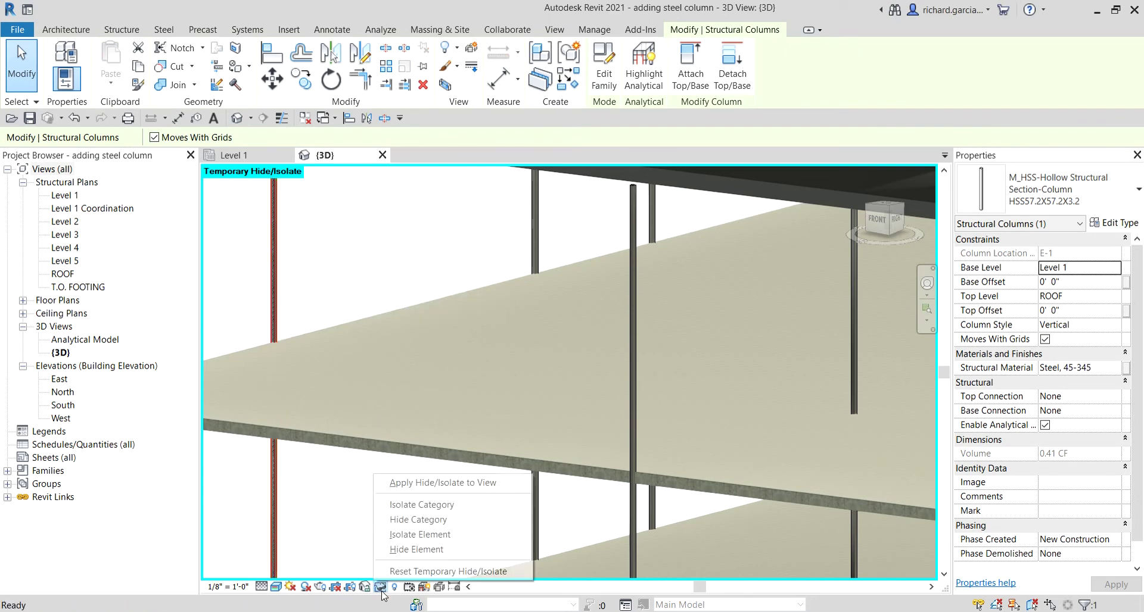
click(402, 506)
Clear the column selection and reset the temporary hide/isolate in the 3D view.
scroll(302, 360, down, 4)
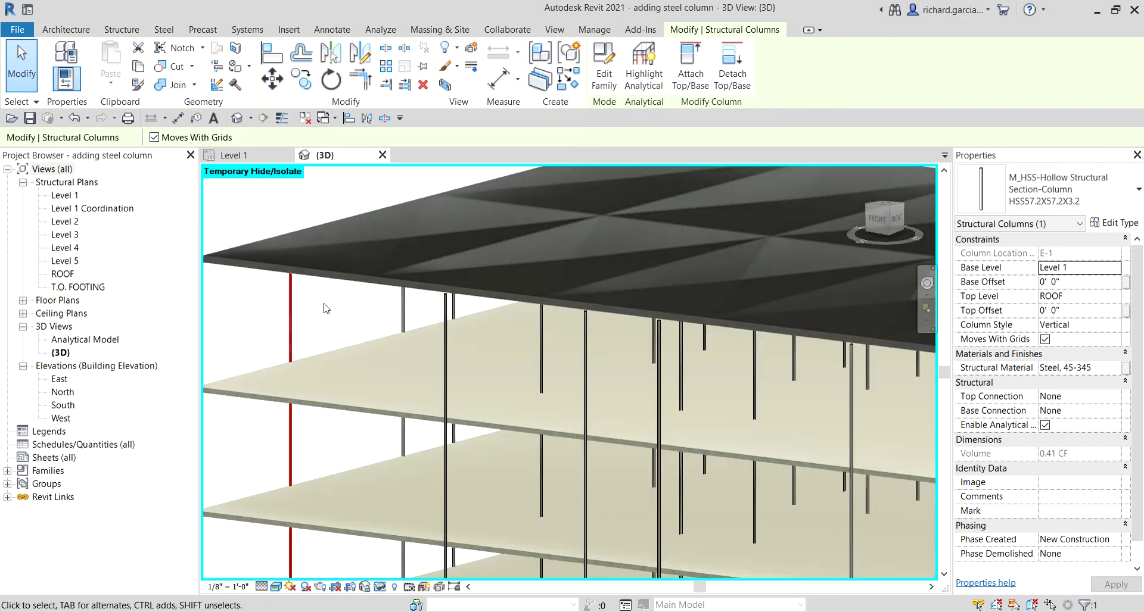
click(325, 307)
click(380, 586)
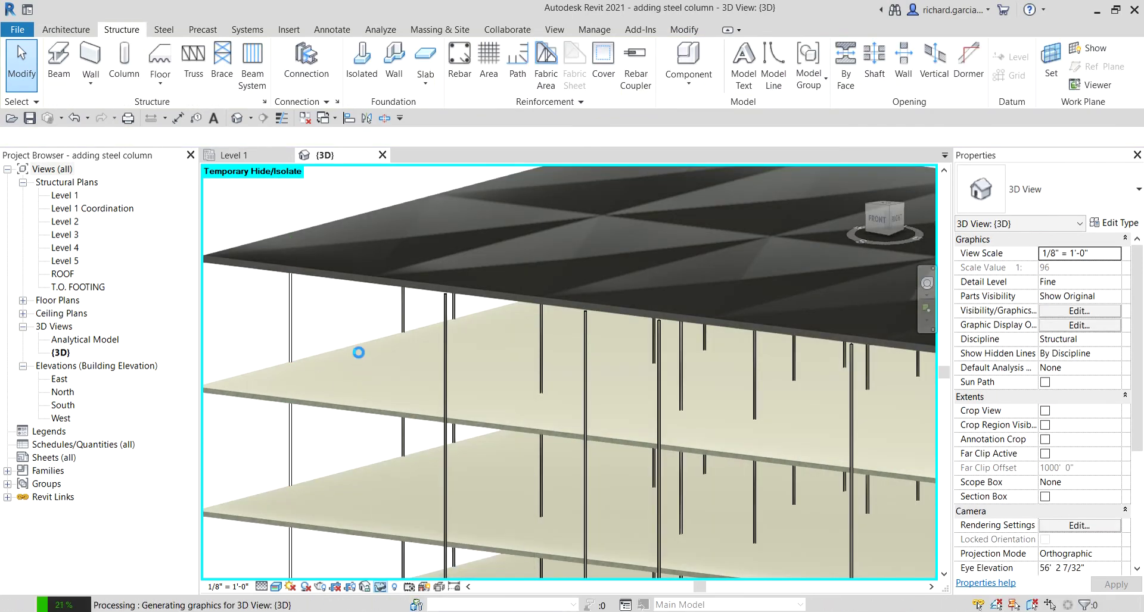
Inspect the columns at the building's corner and view the model categories in the 3D view's Visibility/Graphic Overrides.
scroll(491, 442, down, 5)
shift+middle_drag(491, 442, 369, 348)
scroll(398, 326, up, 6)
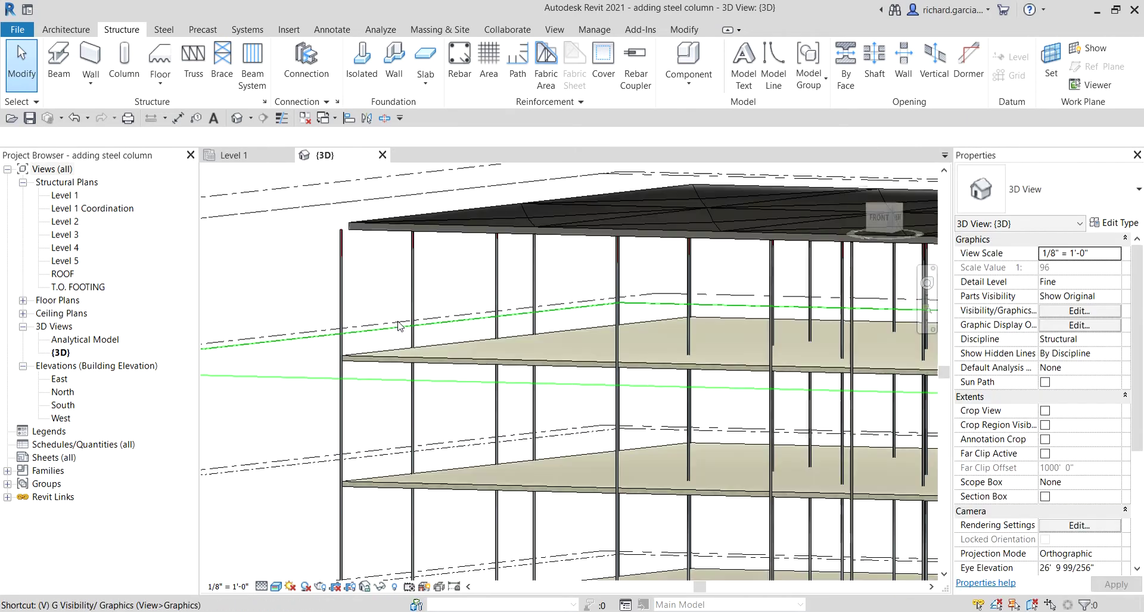
key(v)
key(g)
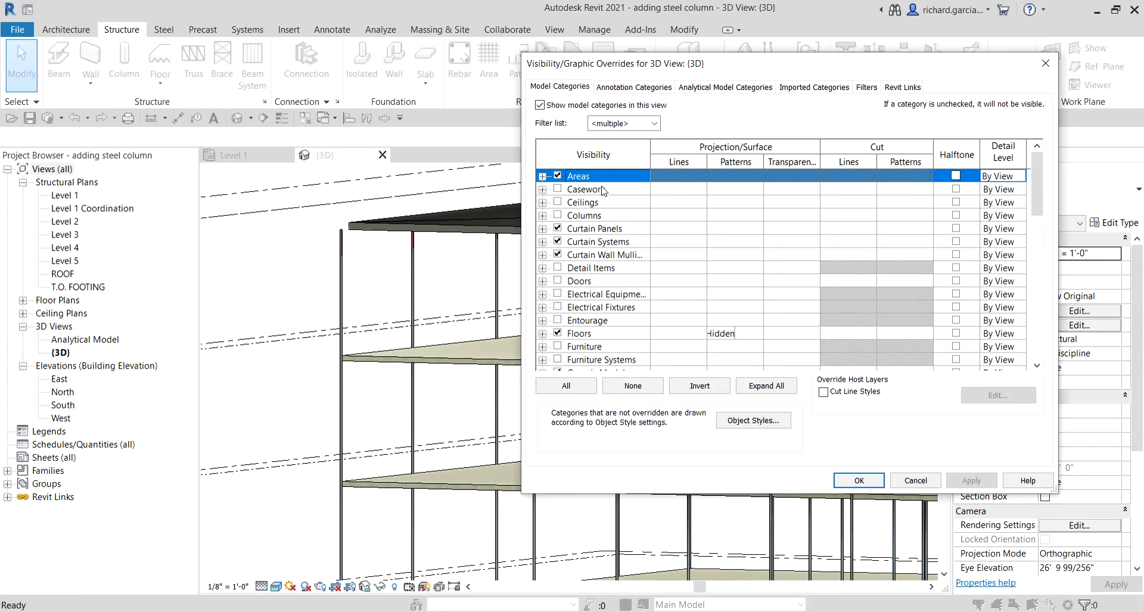
click(923, 485)
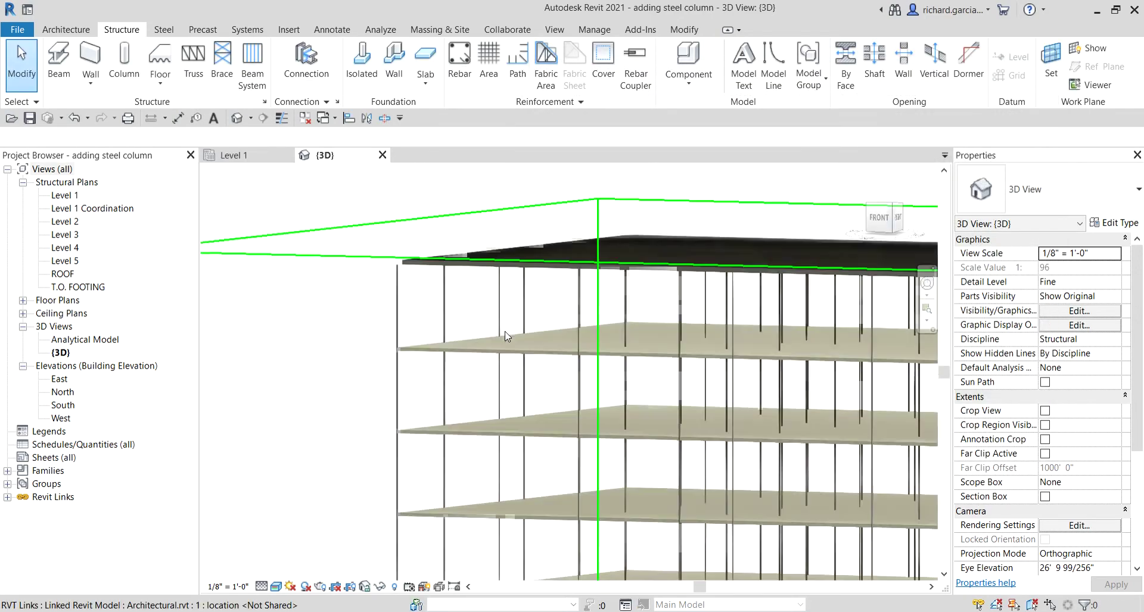
scroll(772, 350, down, 6)
shift+middle_drag(772, 349, 622, 357)
scroll(624, 337, up, 5)
scroll(624, 337, up, 2)
scroll(649, 265, up, 2)
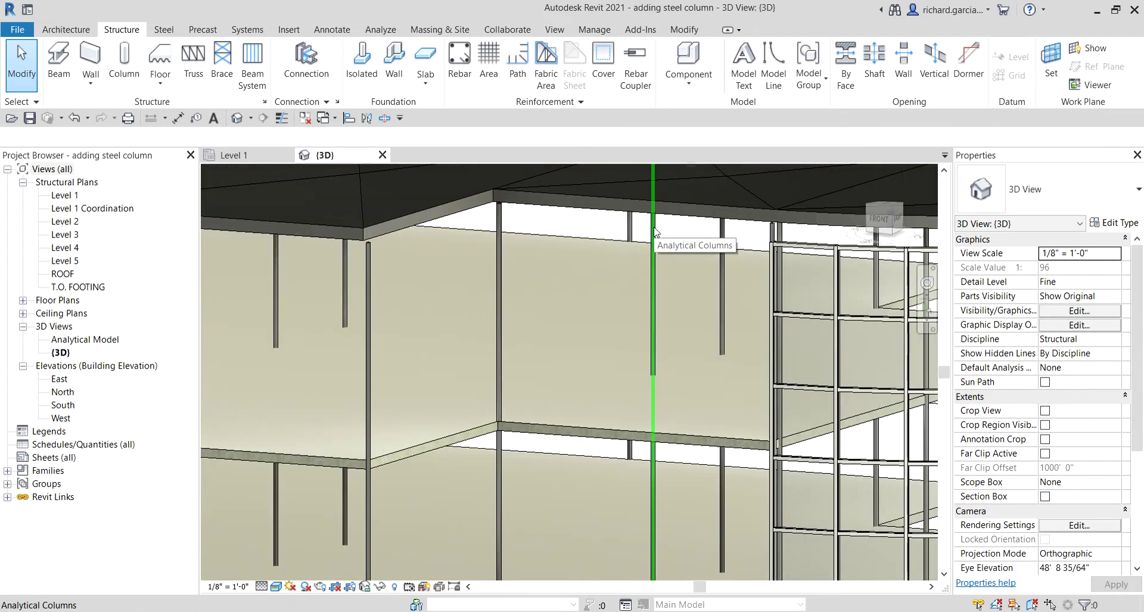
click(380, 587)
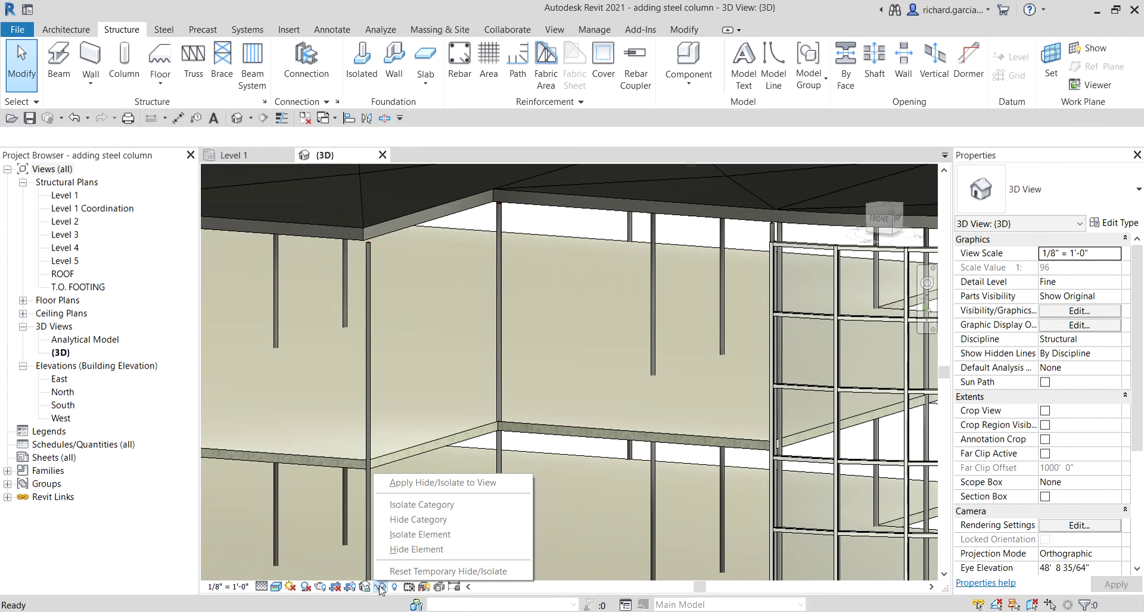
click(651, 239)
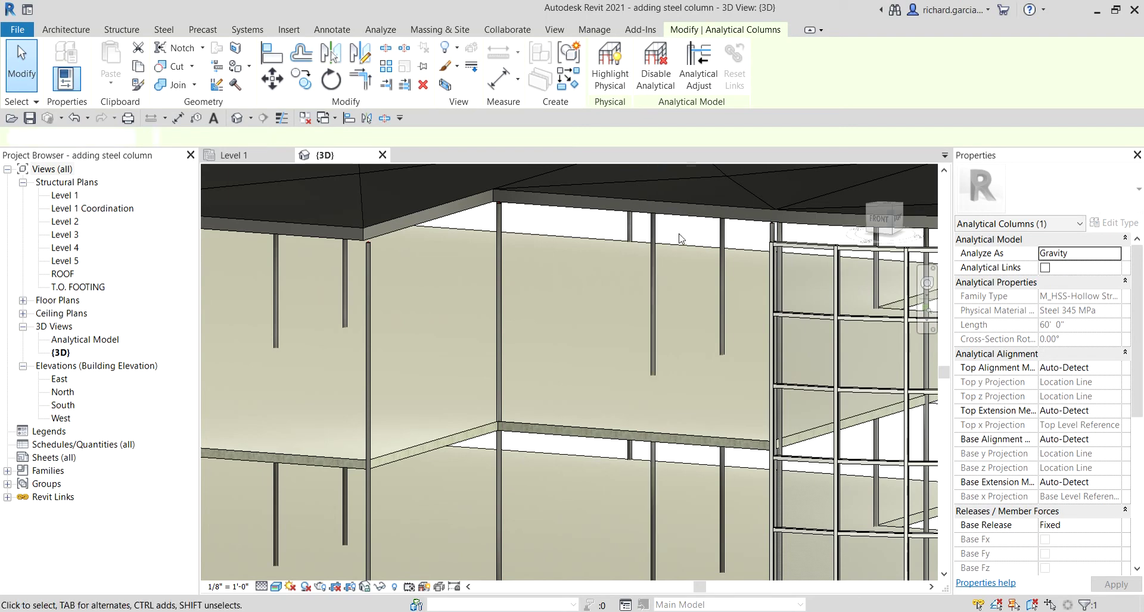
key(Escape)
Select the structural column at grids C and 6 and temporarily isolate its category in the 3D view.
scroll(715, 242, up, 4)
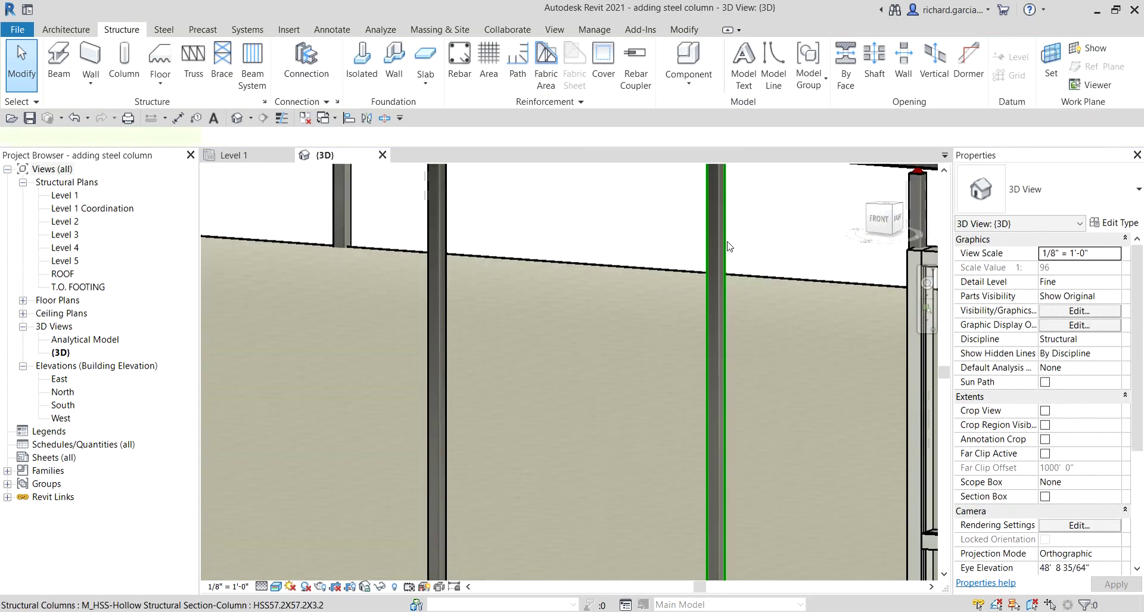
click(717, 245)
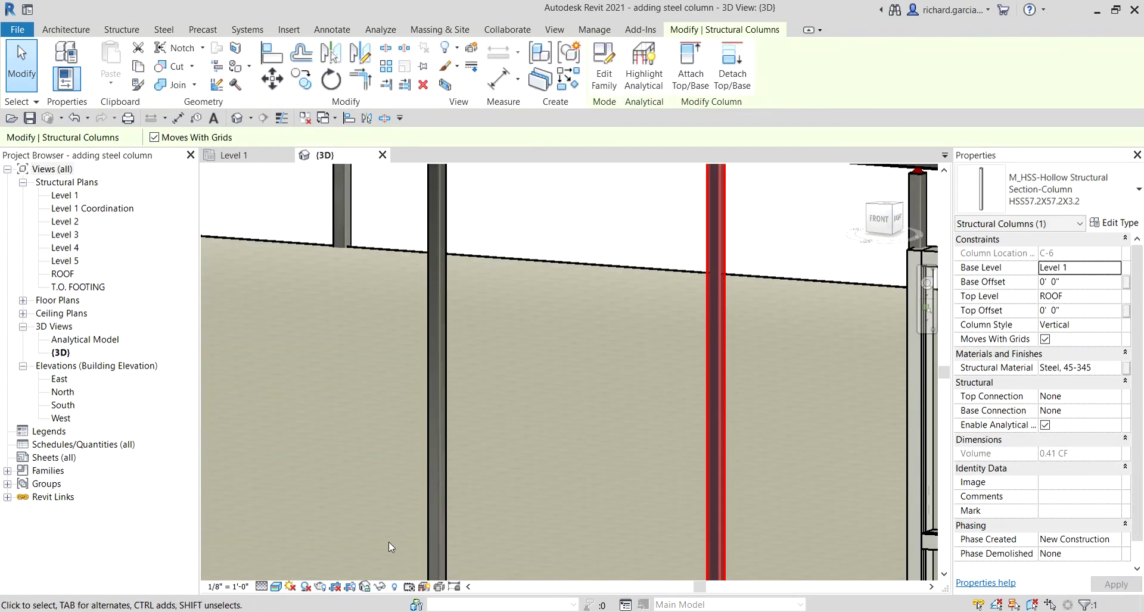
click(381, 588)
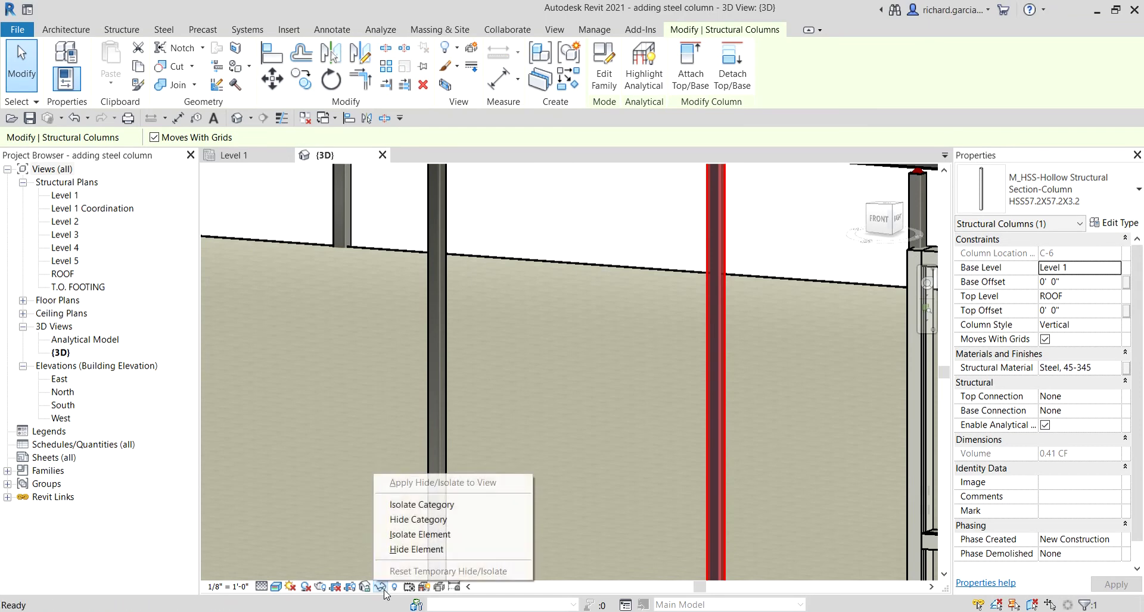
click(415, 505)
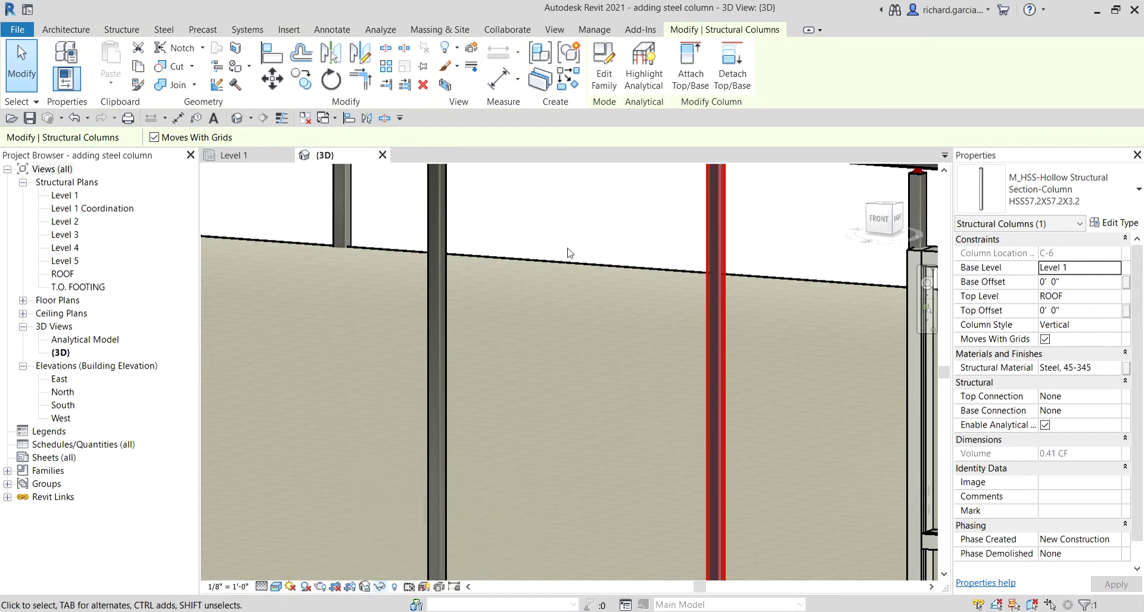
scroll(562, 289, down, 5)
mouse_move(576, 288)
shift+middle_down()
mouse_move(659, 288)
mouse_move(617, 350)
mouse_move(566, 275)
shift+middle_up()
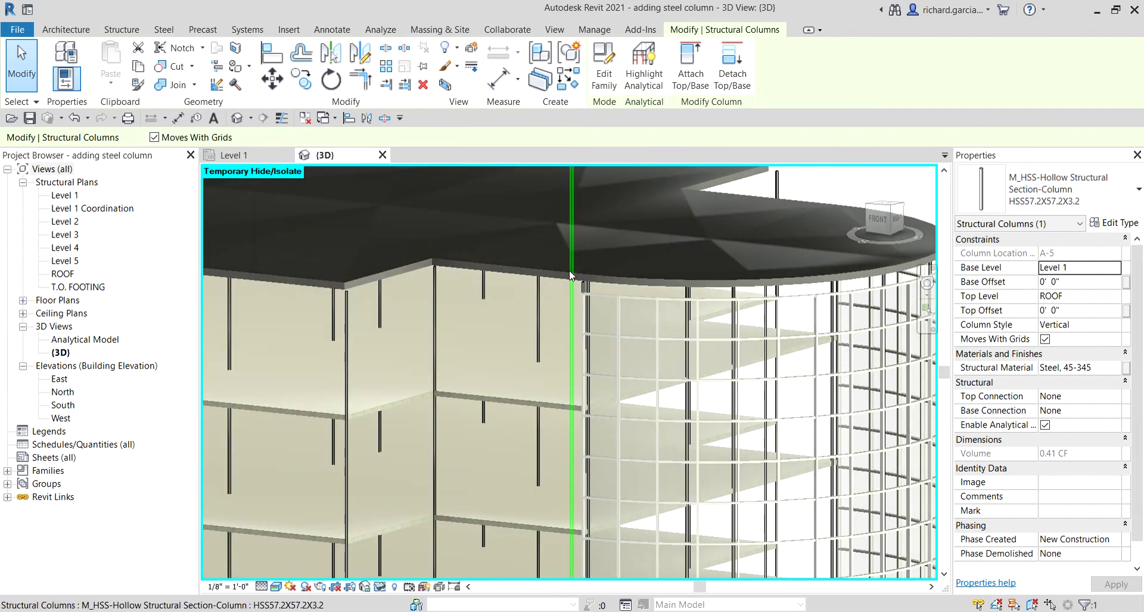
scroll(569, 270, down, 5)
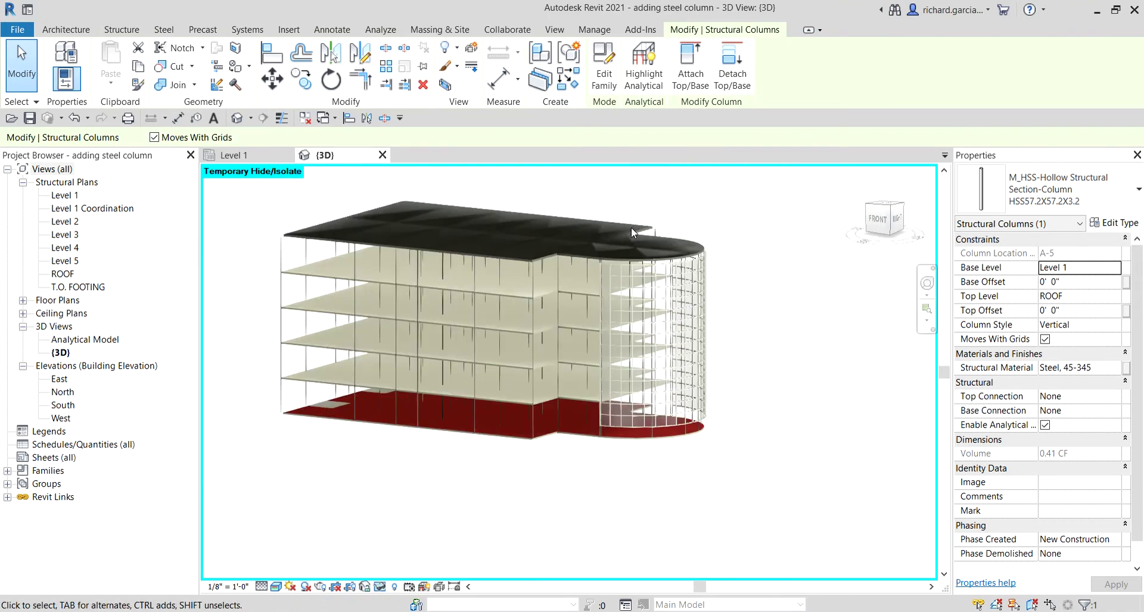
shift+middle_drag(631, 226, 595, 286)
Clear the column selection and reset the 3D view's temporary hide/isolate of the structural column category.
key(Escape)
scroll(570, 444, up, 4)
scroll(570, 445, up, 1)
middle_drag(569, 444, 500, 503)
click(381, 586)
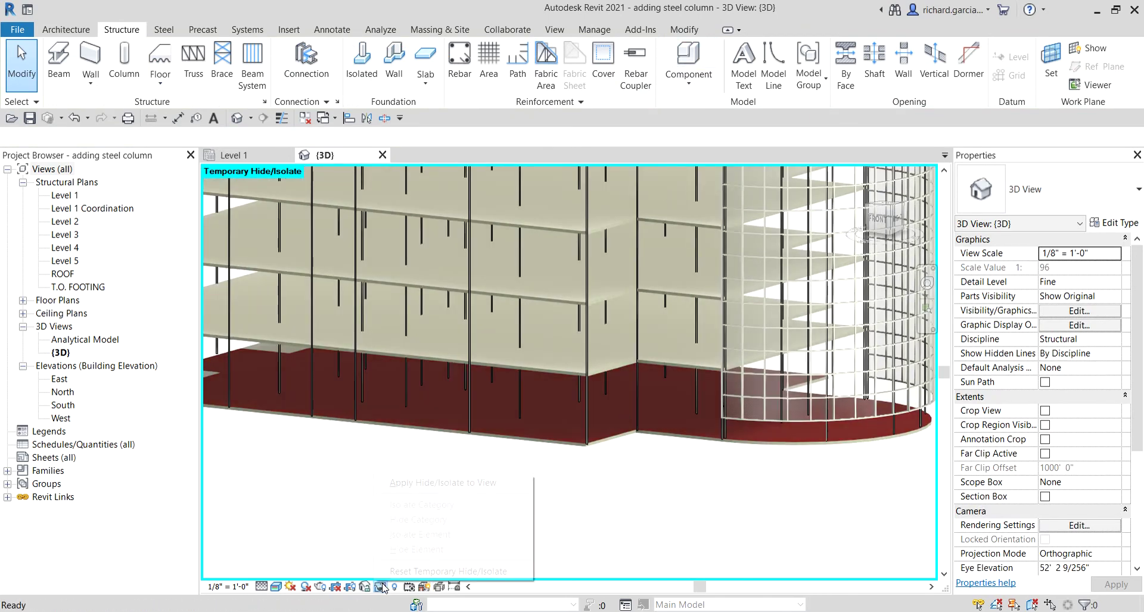
click(435, 569)
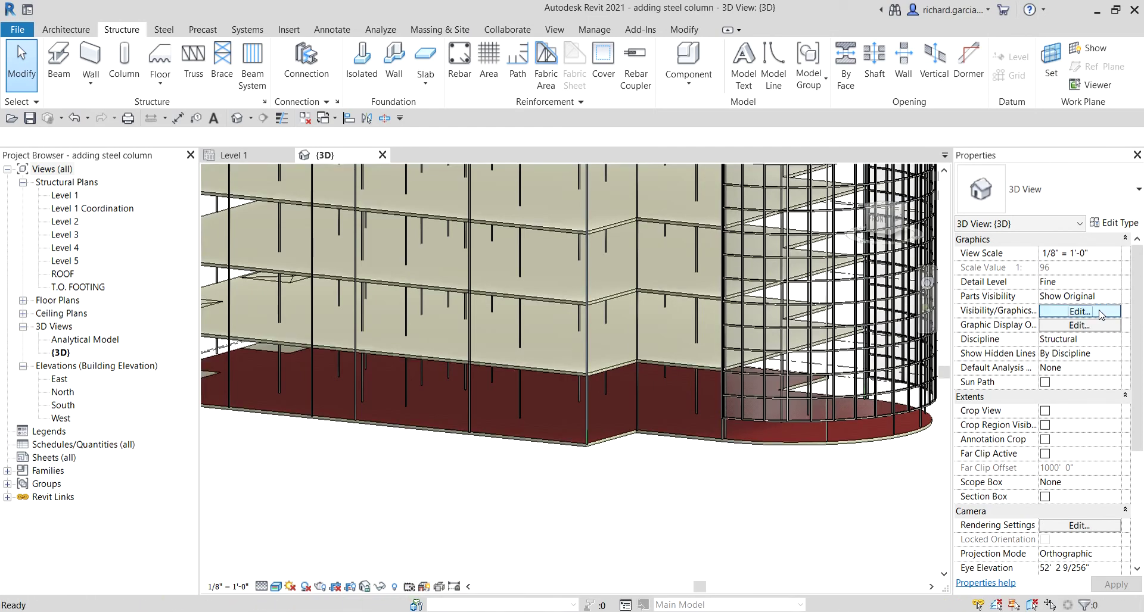
Hide the linked Architectural.rvt model in the 3D view's Visibility/Graphic Overrides and view the remaining columns.
click(1066, 311)
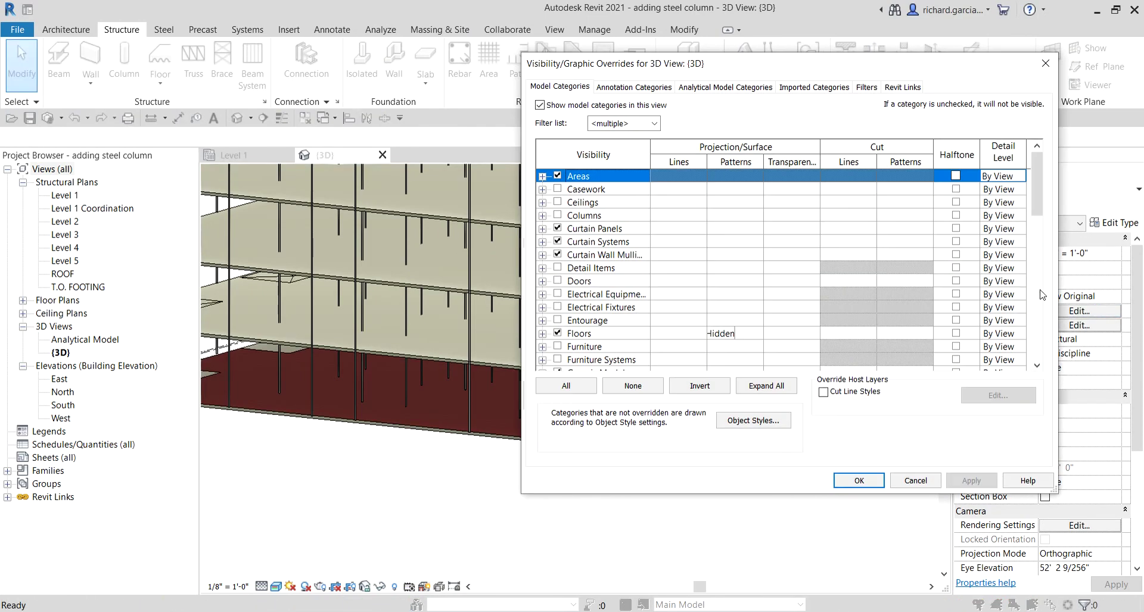
click(901, 87)
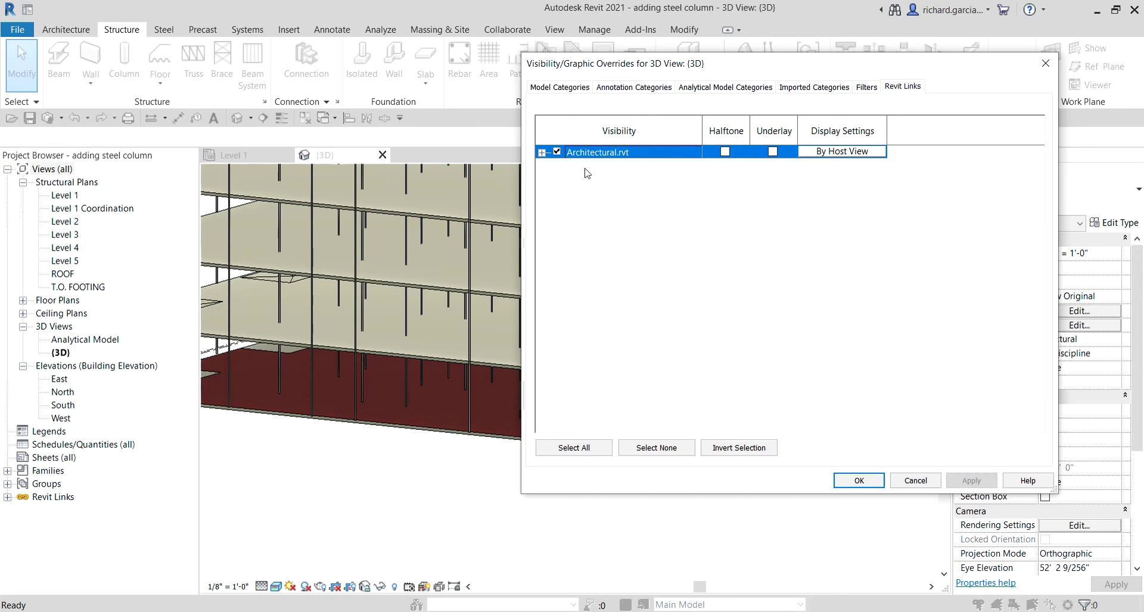
click(858, 481)
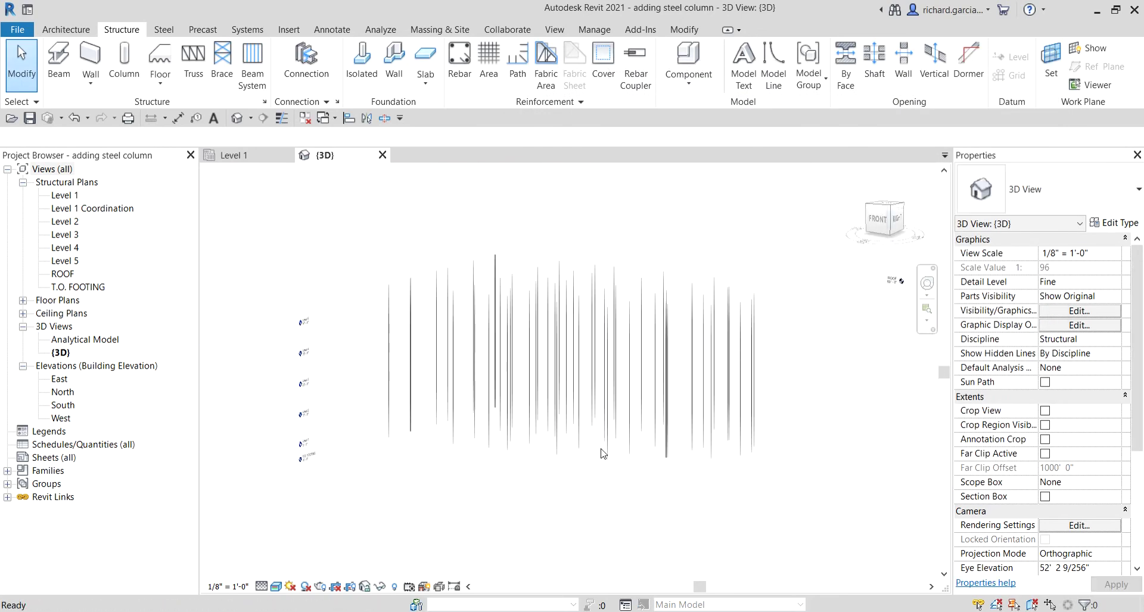
shift+middle_drag(603, 454, 595, 417)
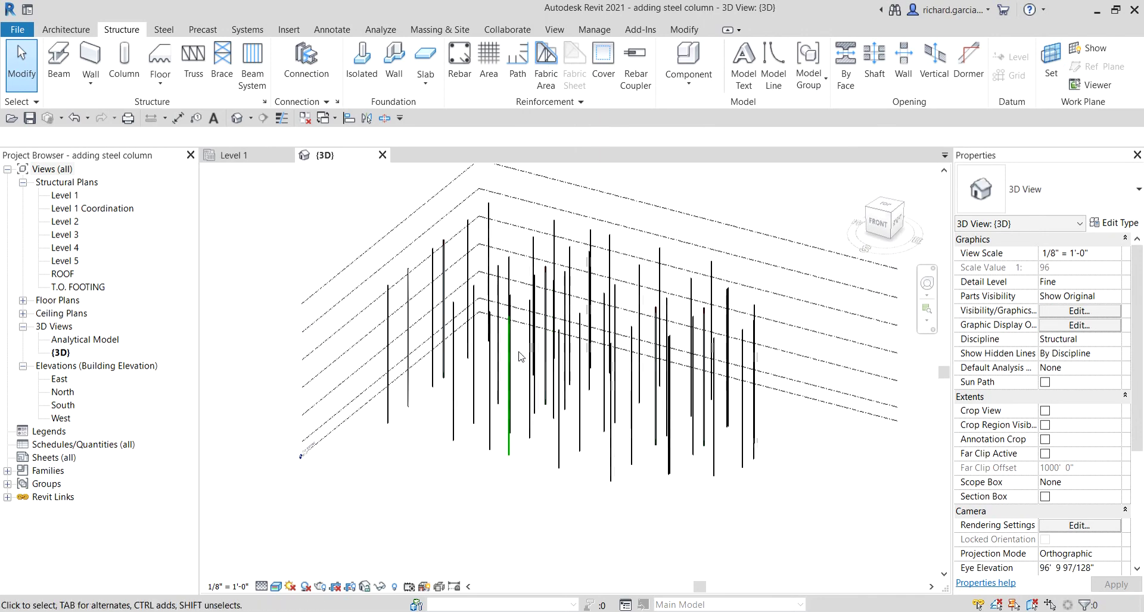
scroll(518, 356, down, 2)
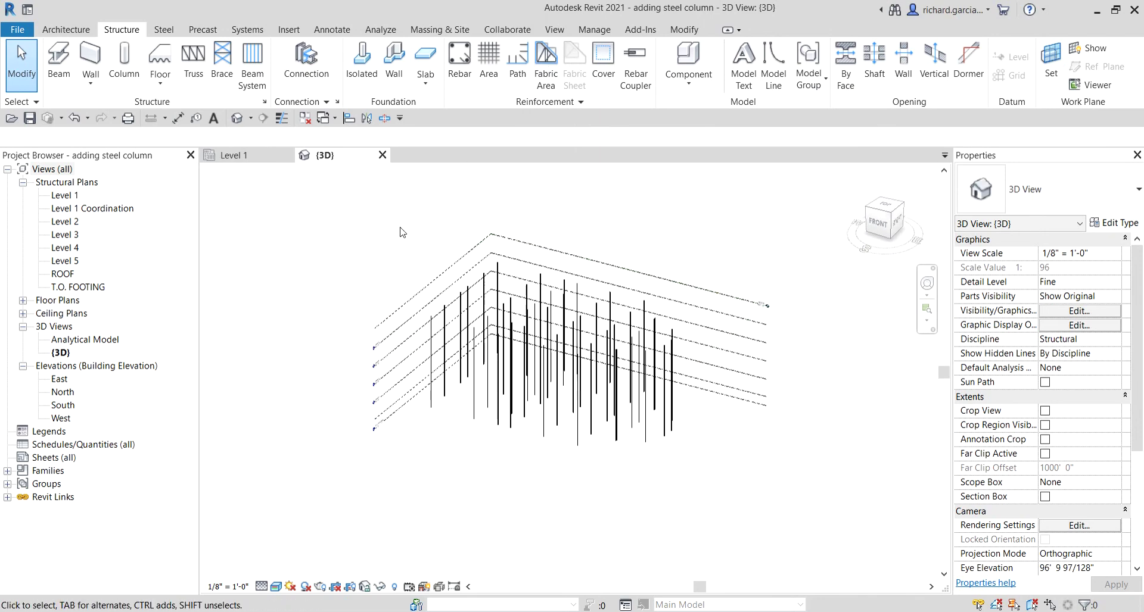
Select all columns in the 3D view, check the structural columns in the properties, clear the selection and inspect the columns up close.
drag(382, 222, 725, 520)
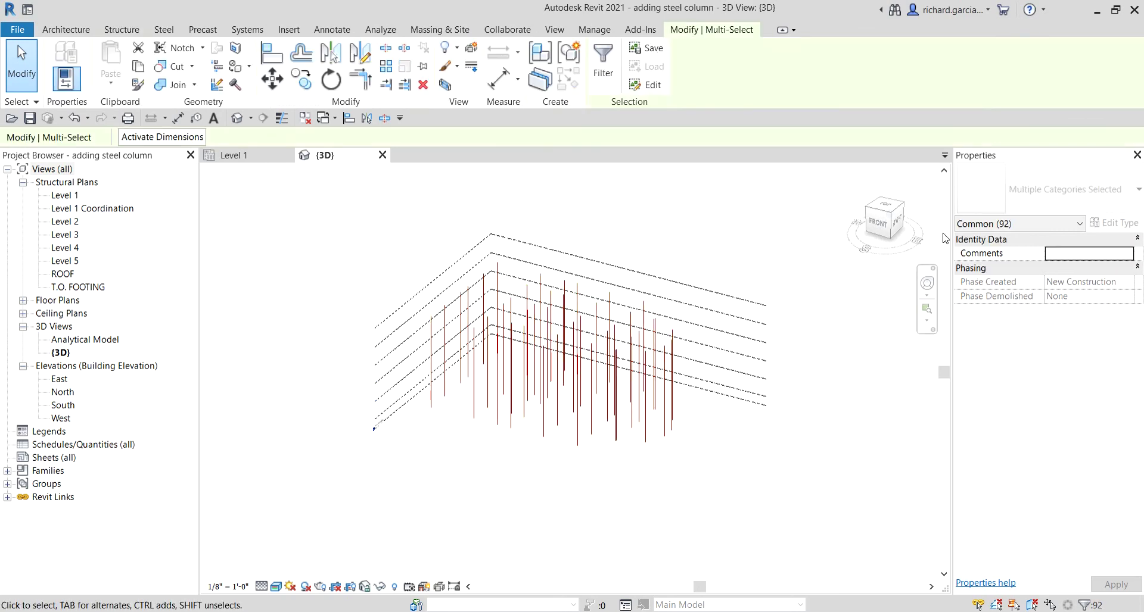
click(1011, 231)
click(1011, 231)
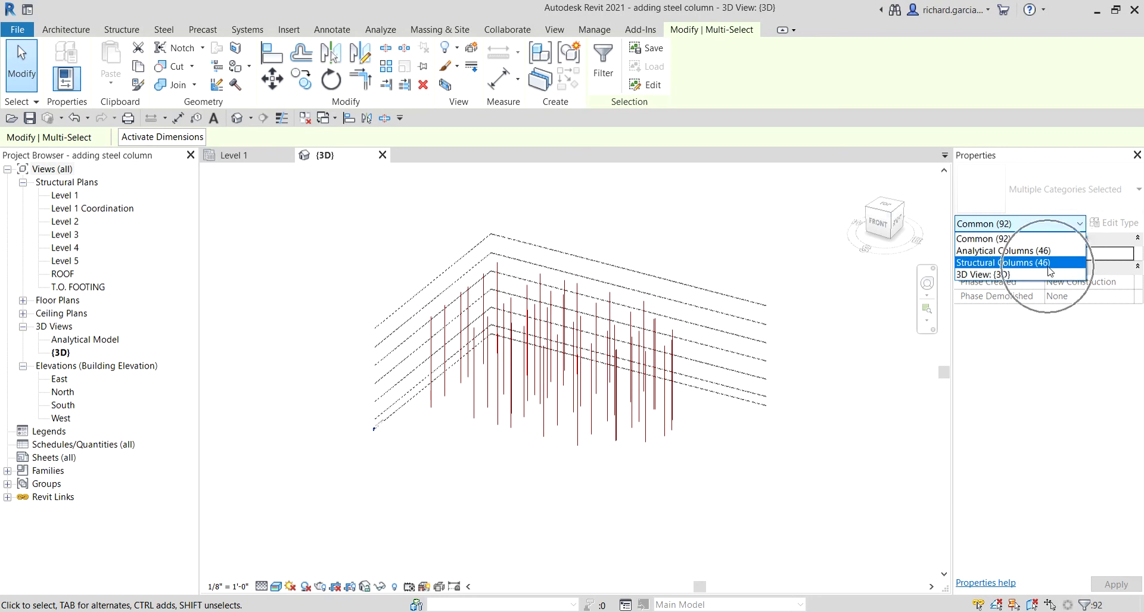
click(979, 262)
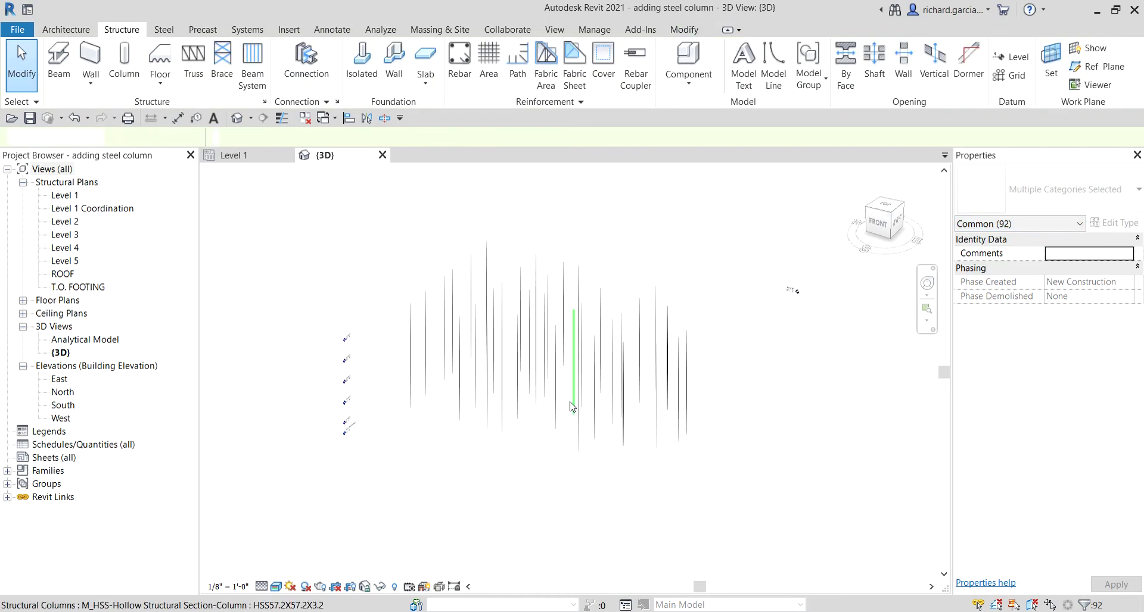
scroll(570, 406, up, 3)
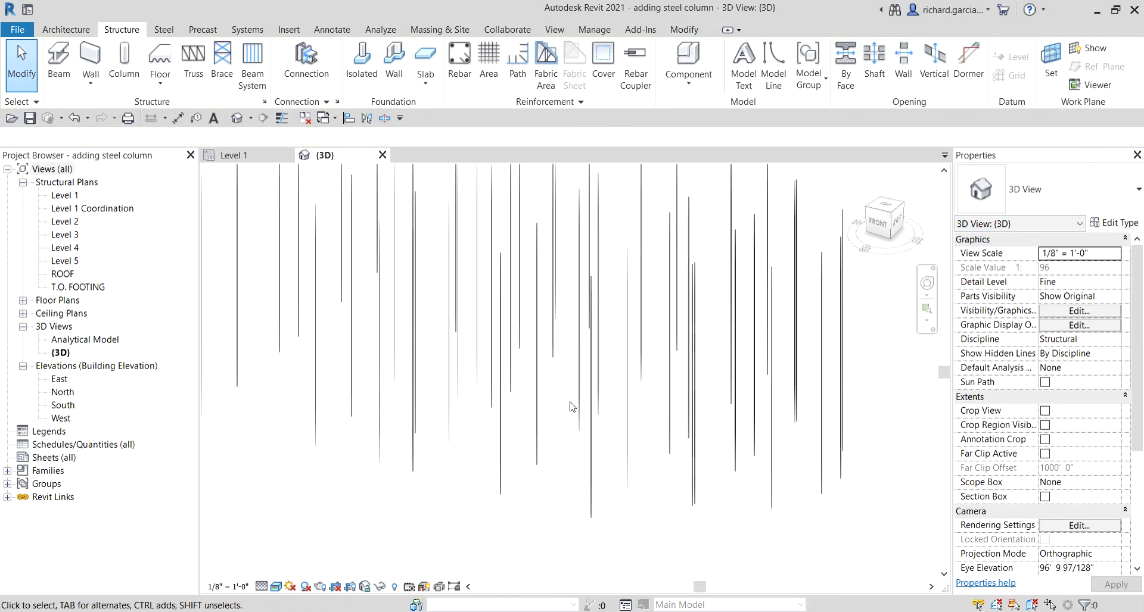
scroll(571, 407, down, 2)
scroll(455, 436, up, 4)
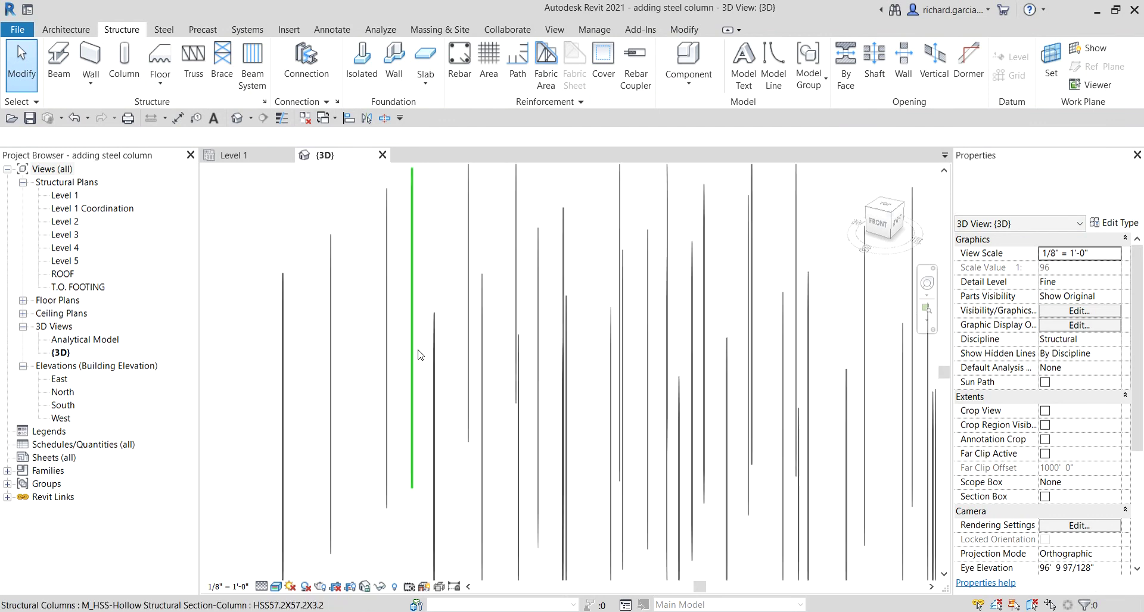
scroll(420, 356, down, 5)
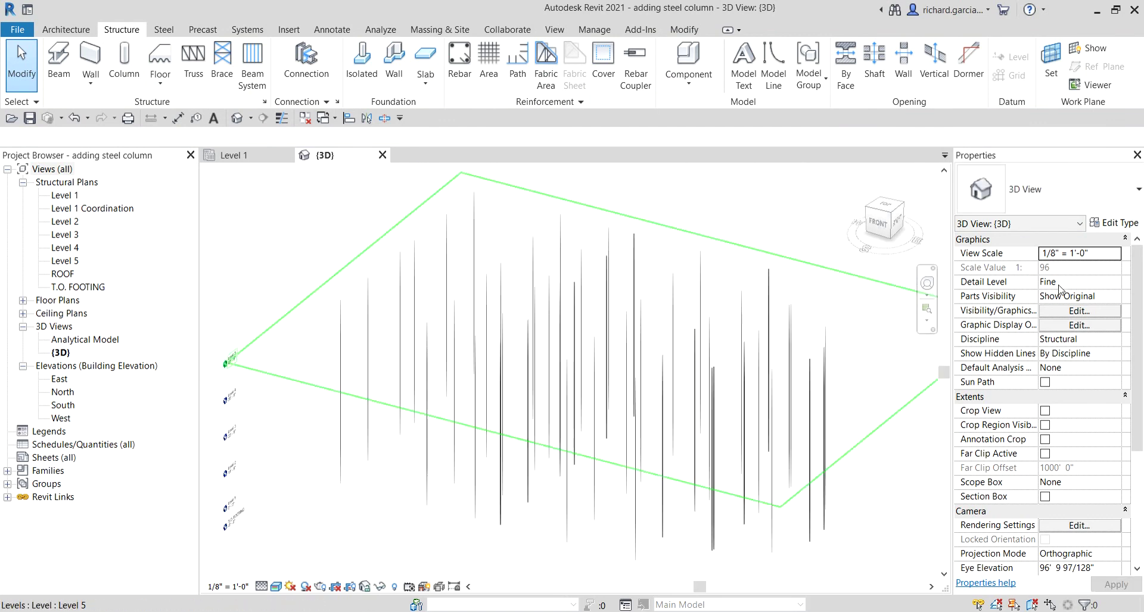
Turn the linked Architectural.rvt model's visibility back on in the 3D view and view the whole building from the side.
click(1067, 311)
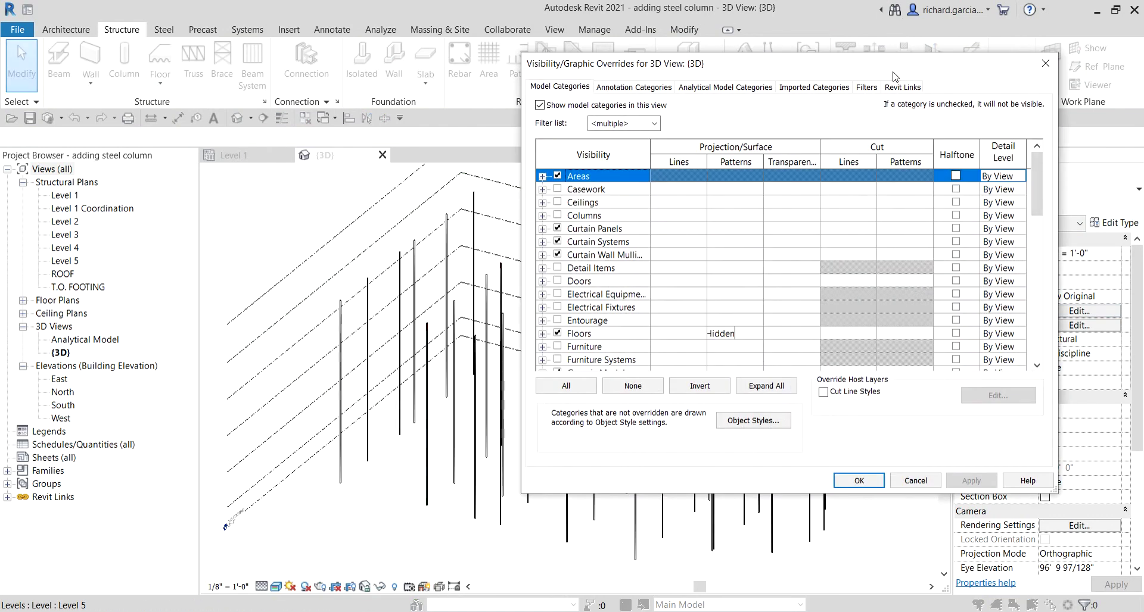
click(901, 87)
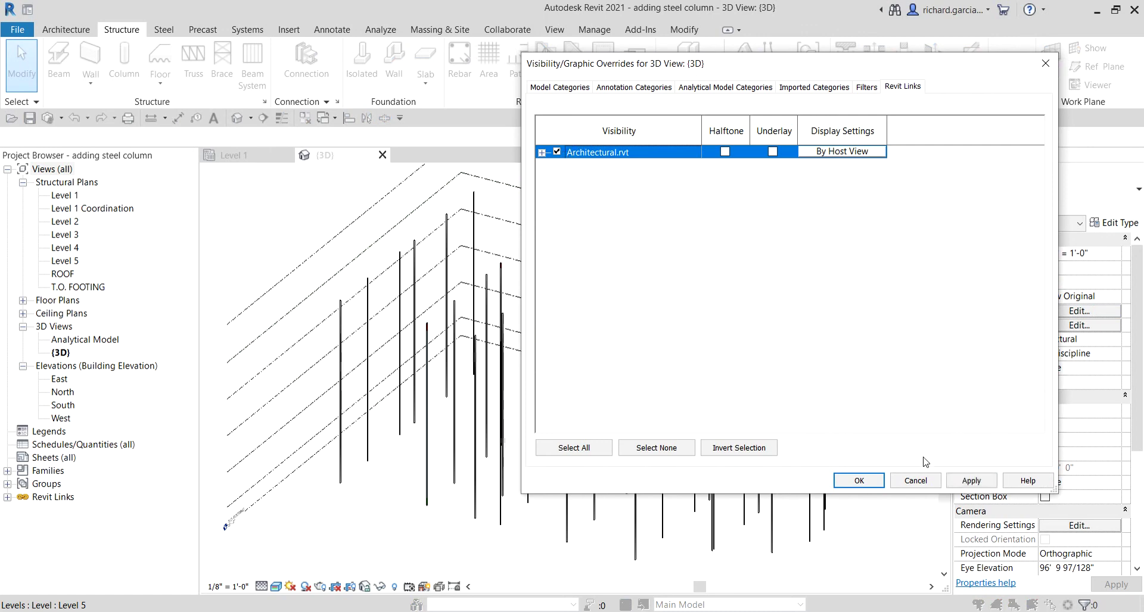
click(858, 480)
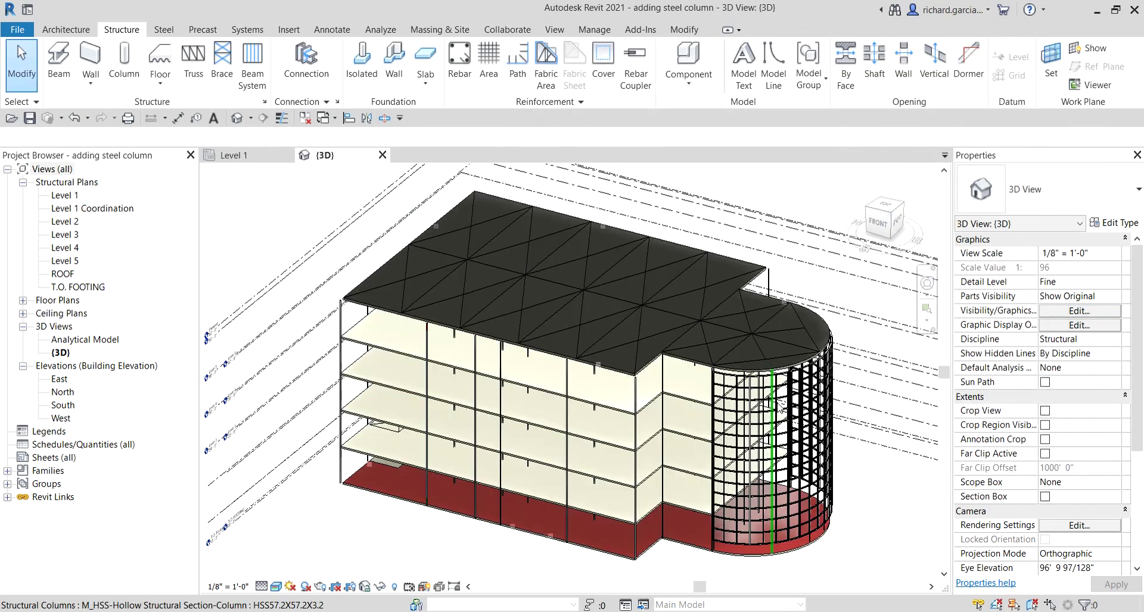
shift+middle_drag(782, 396, 789, 309)
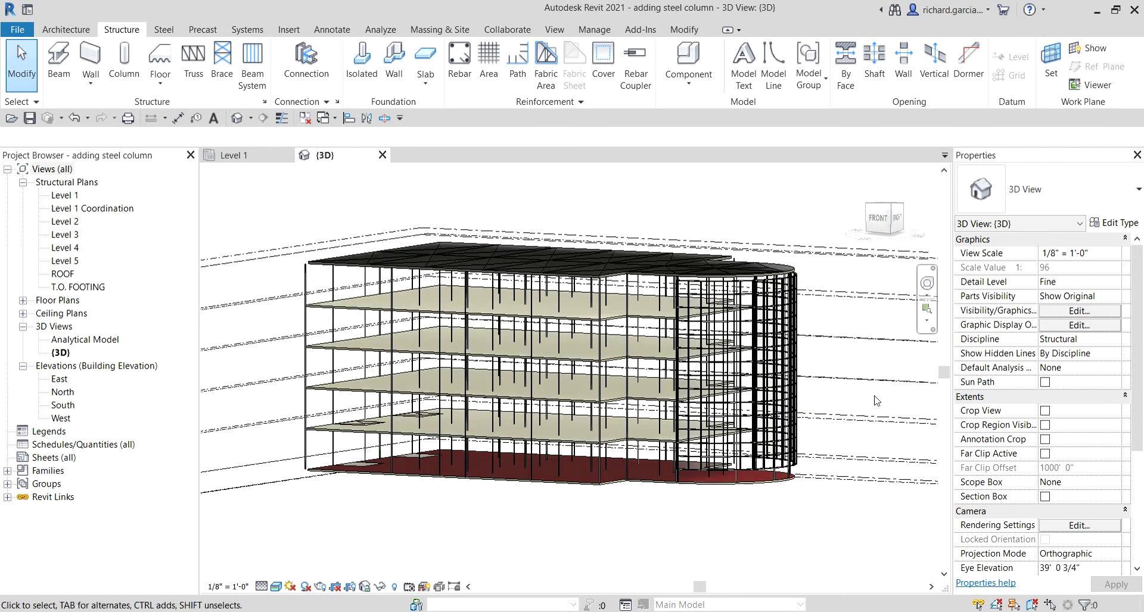